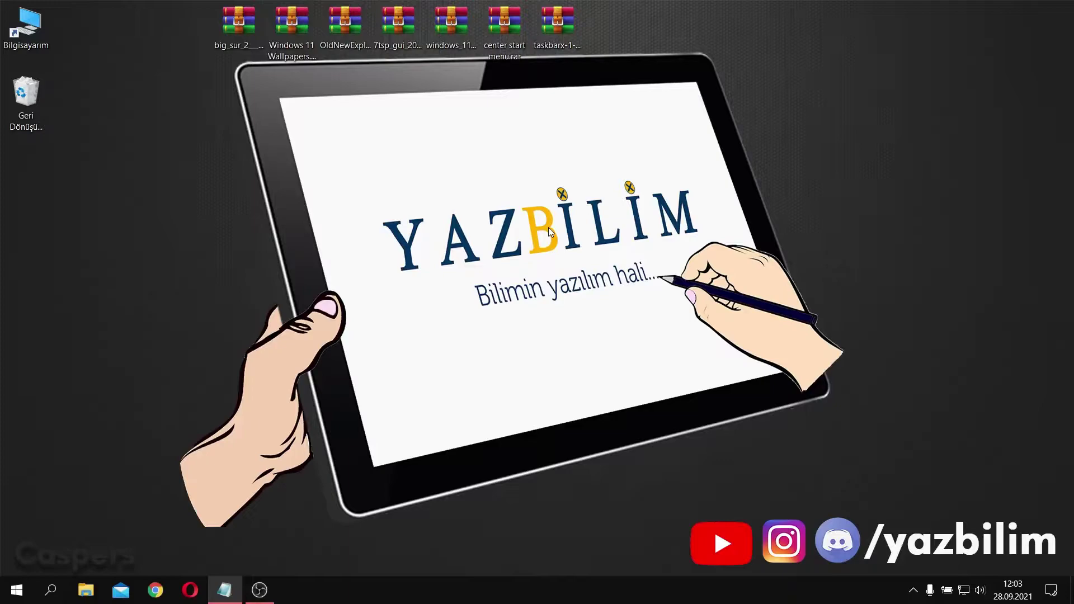
left_click_drag(621, 62, 212, 17)
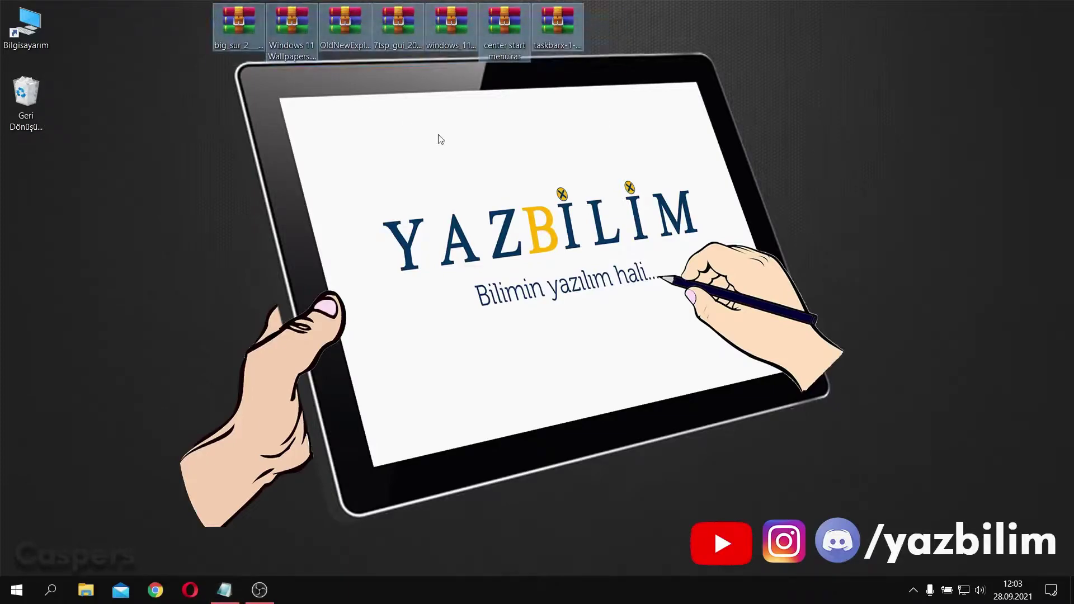
left_click(536, 177)
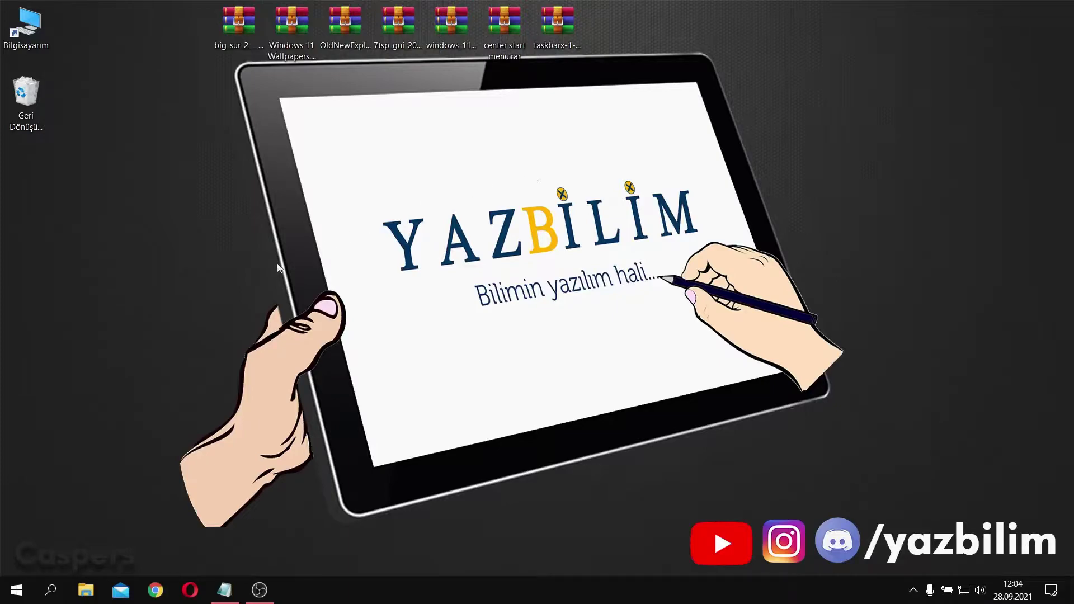
Try to create a system restore point with the description "videodan önceki hali"
left_click(52, 595)
type("geri")
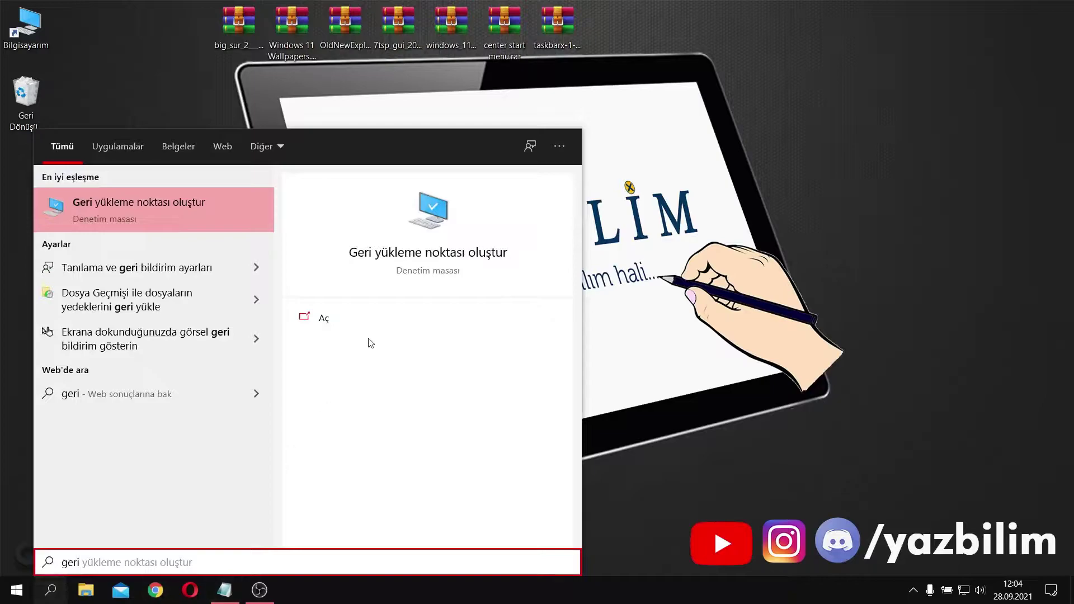
left_click(391, 311)
left_click_drag(305, 125, 587, 115)
left_click(635, 368)
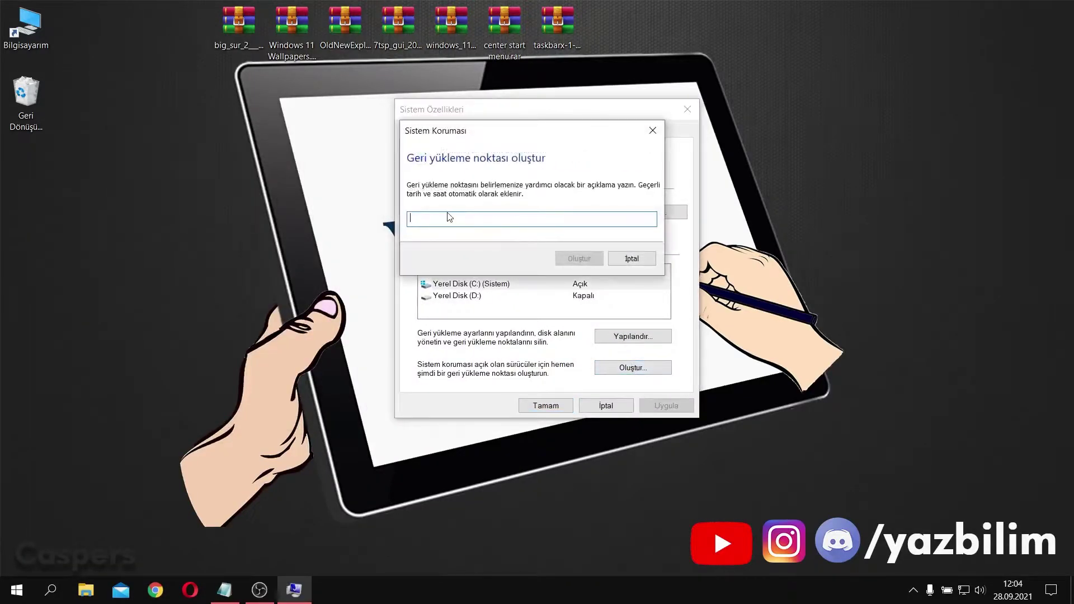
type("vide")
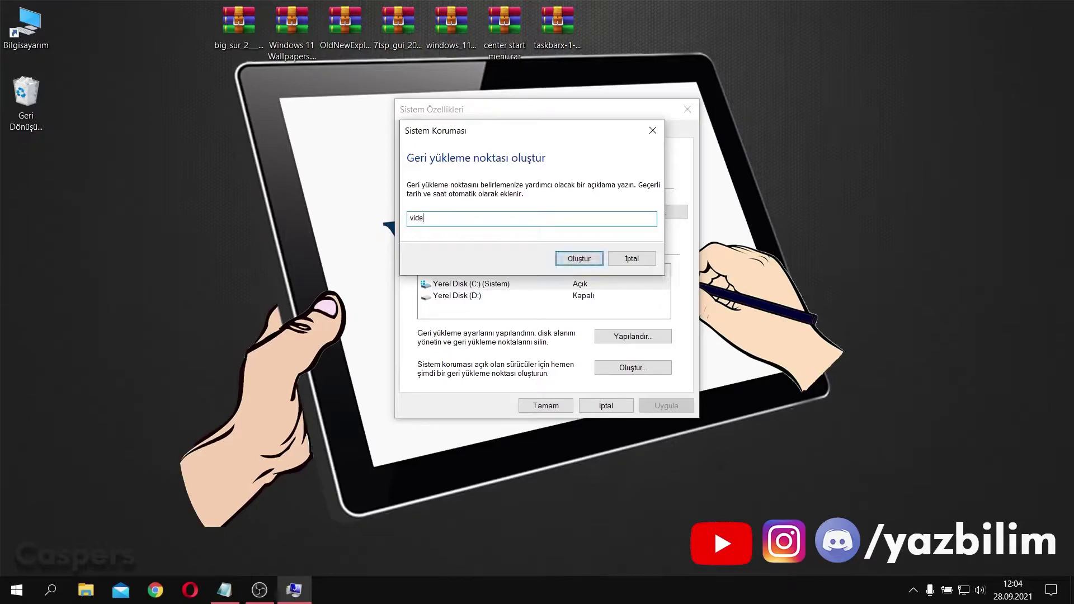
type("odan önceki hali")
left_click(626, 261)
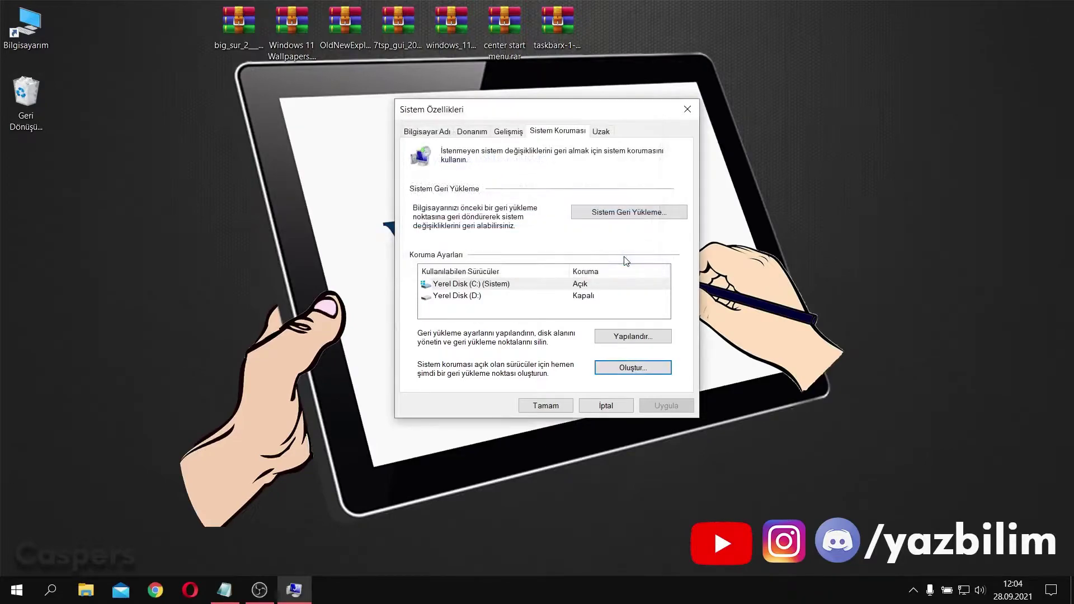
left_click(554, 409)
right_click(565, 143)
left_click(615, 180)
Extract the big_sur_2 themes archive into its own folder and place that folder on the desktop below the archive
left_click(250, 36)
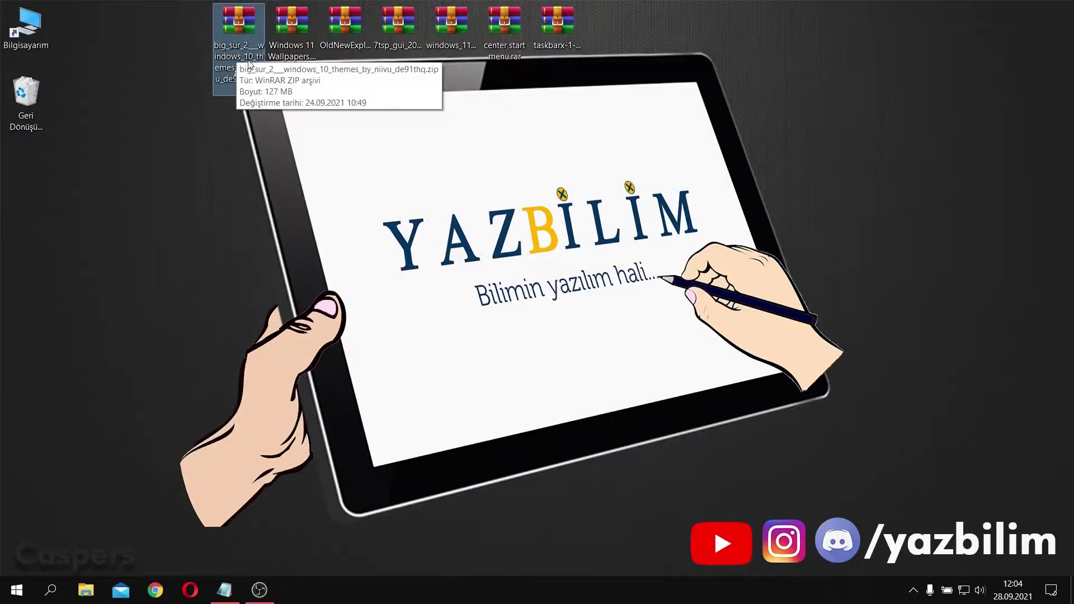
right_click(237, 31)
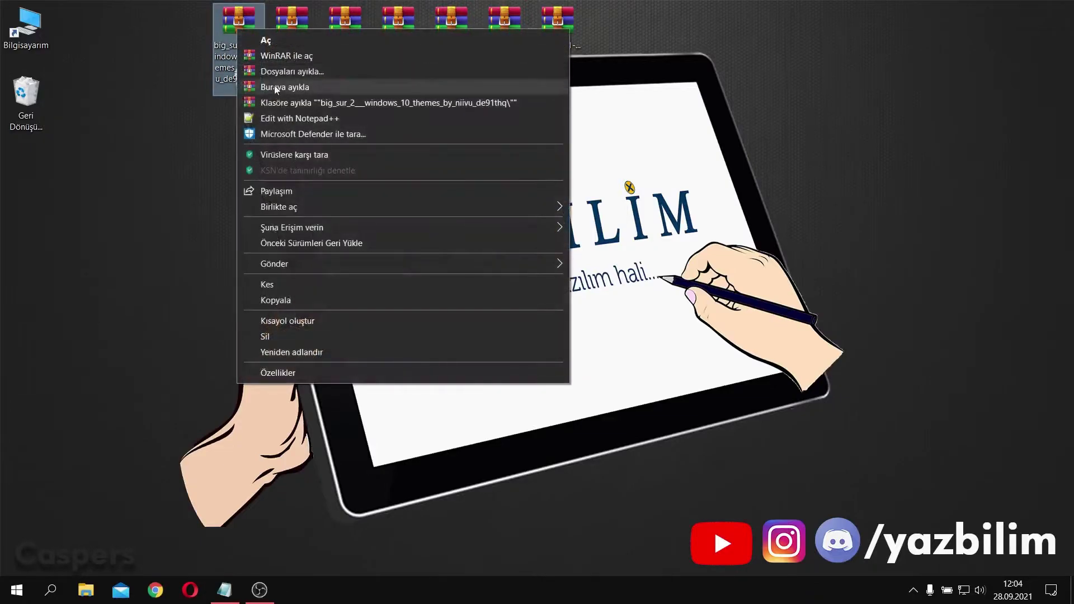
left_click(277, 100)
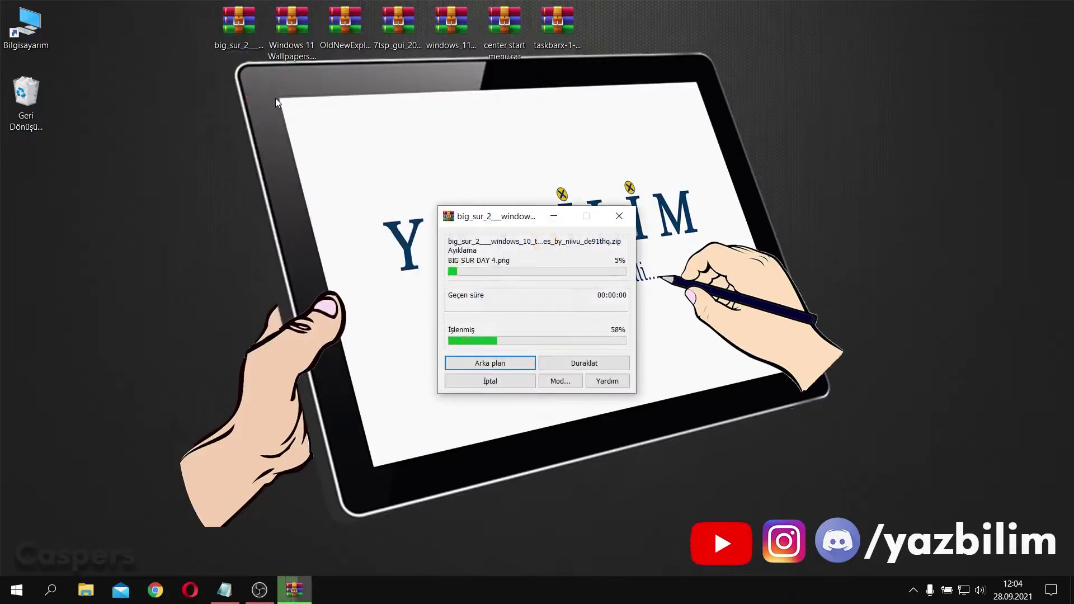
left_click_drag(26, 163, 233, 87)
Cut the Big Sur 2 folder and its three theme files from the "New Style with new Stardock Curtain Themes" folder in the extracted themes
double_click(236, 93)
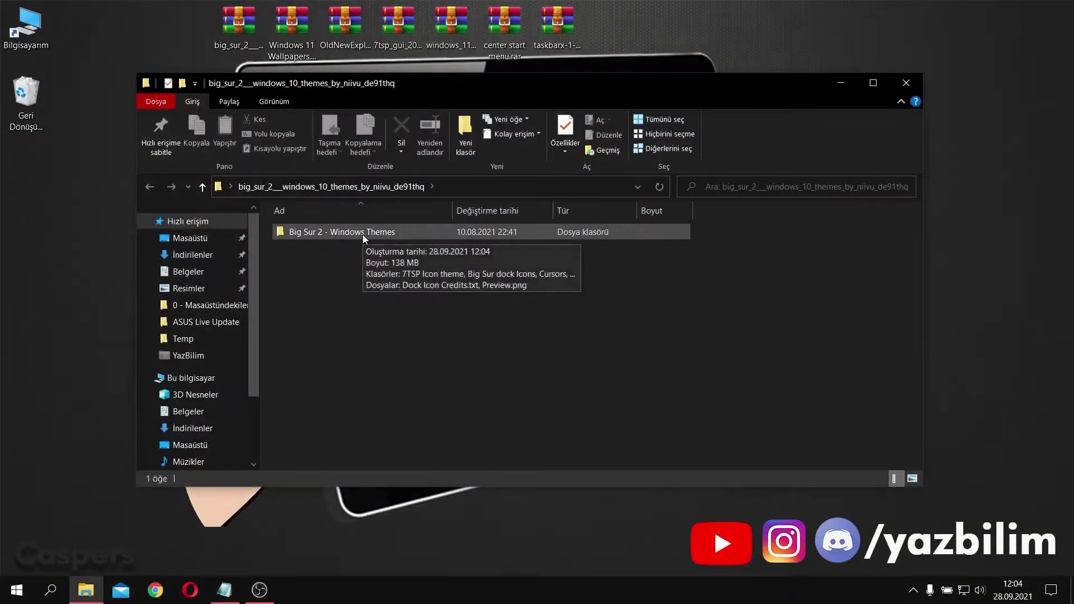
double_click(363, 234)
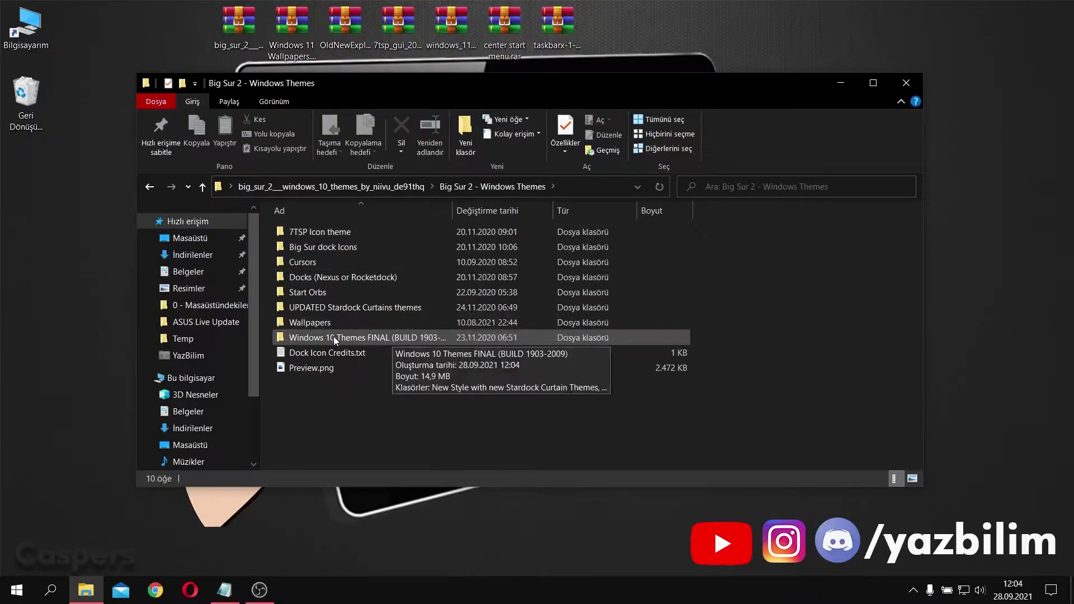
double_click(397, 337)
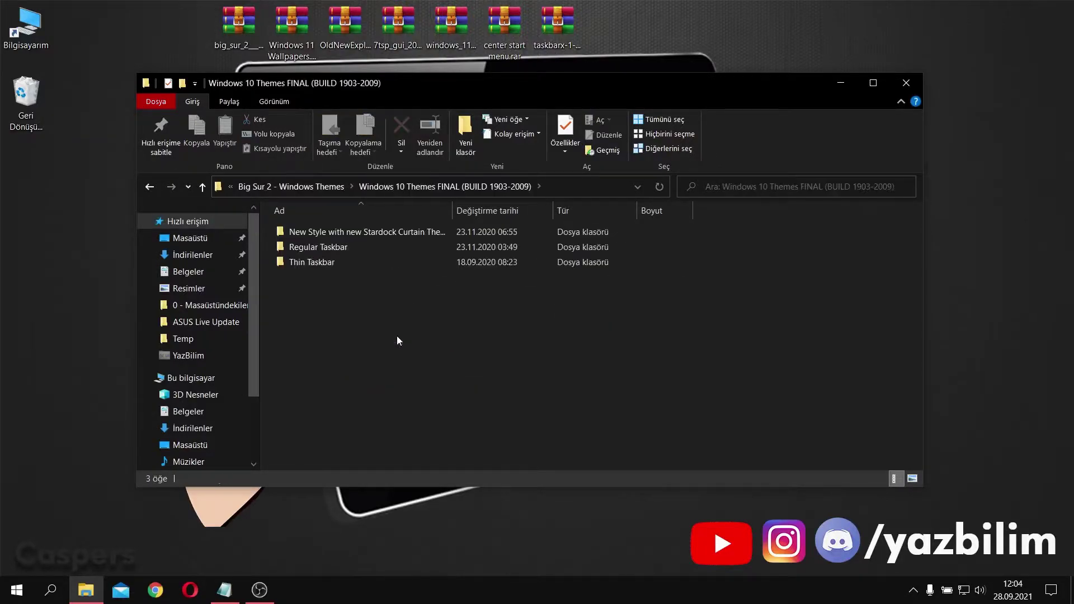
double_click(340, 235)
left_click_drag(362, 301, 319, 227)
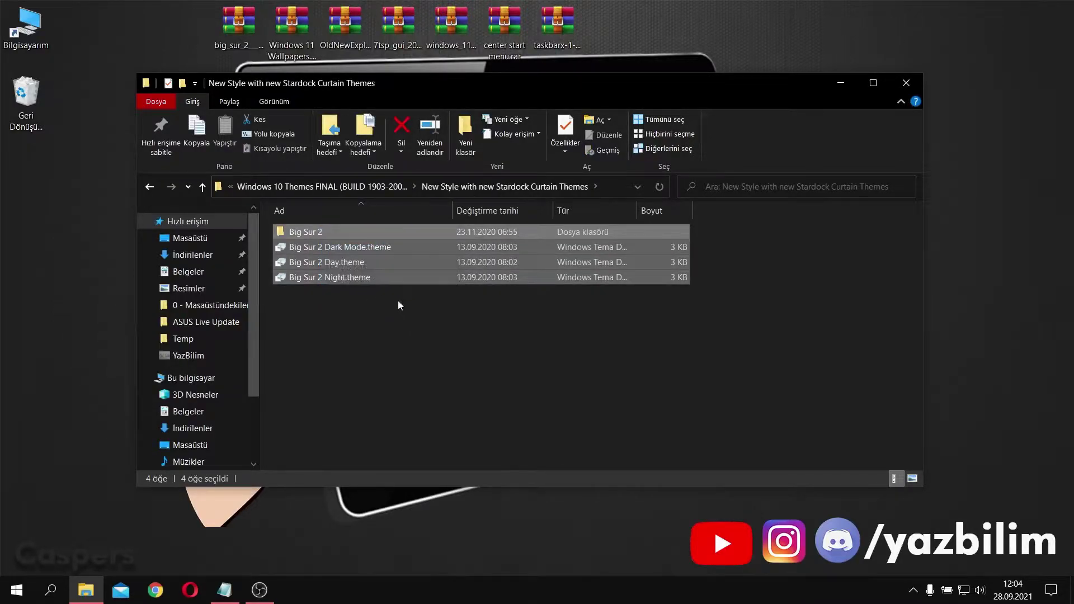
right_click(453, 272)
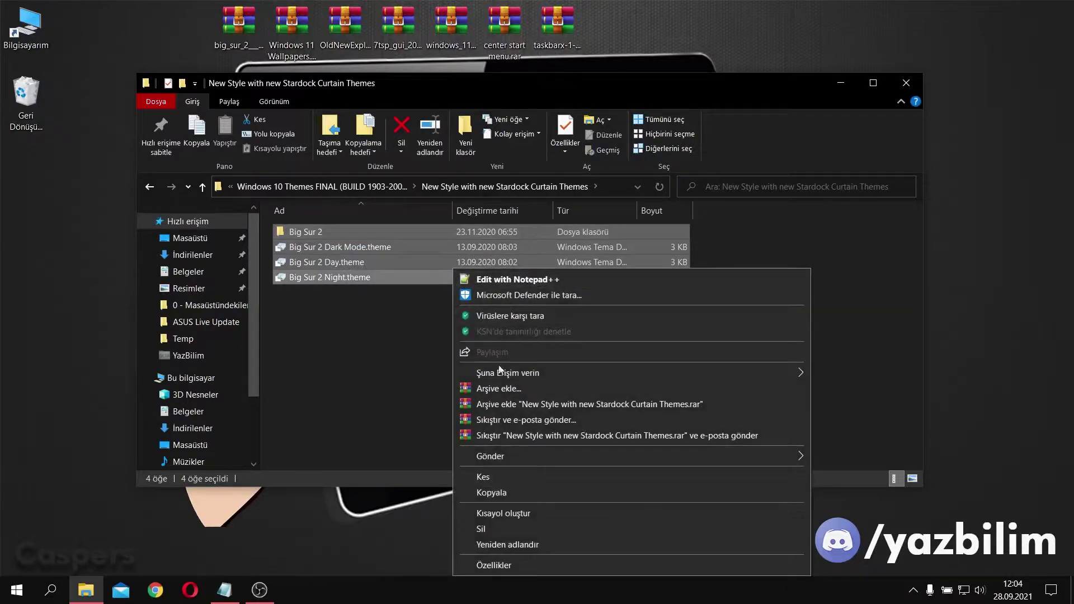
left_click(501, 476)
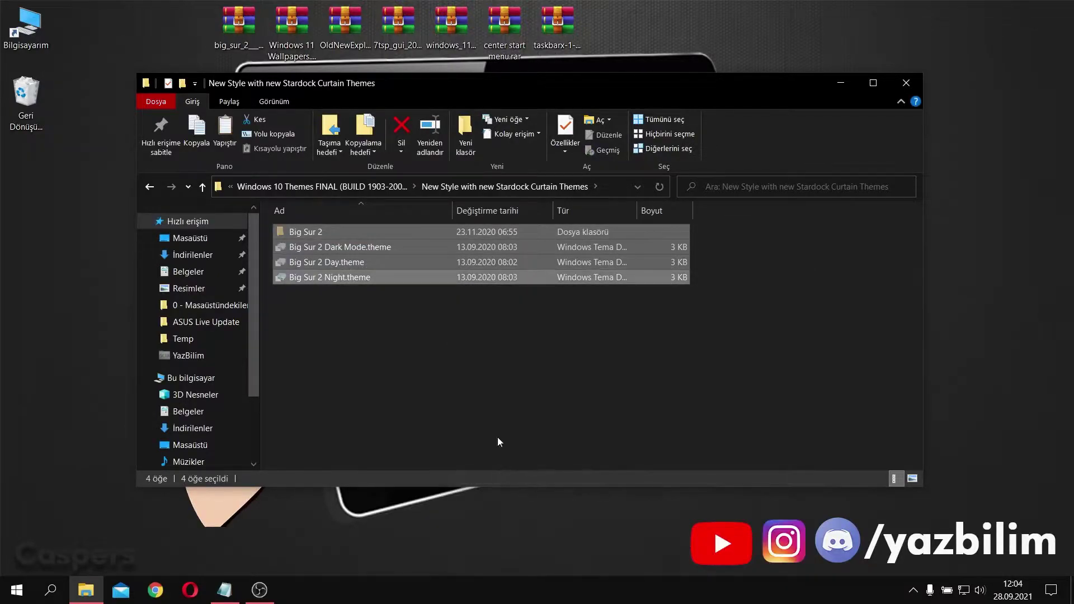
Paste the cut Big Sur 2 folder and theme files into C:\Windows\Resources\Themes and close both Explorer windows
double_click(34, 37)
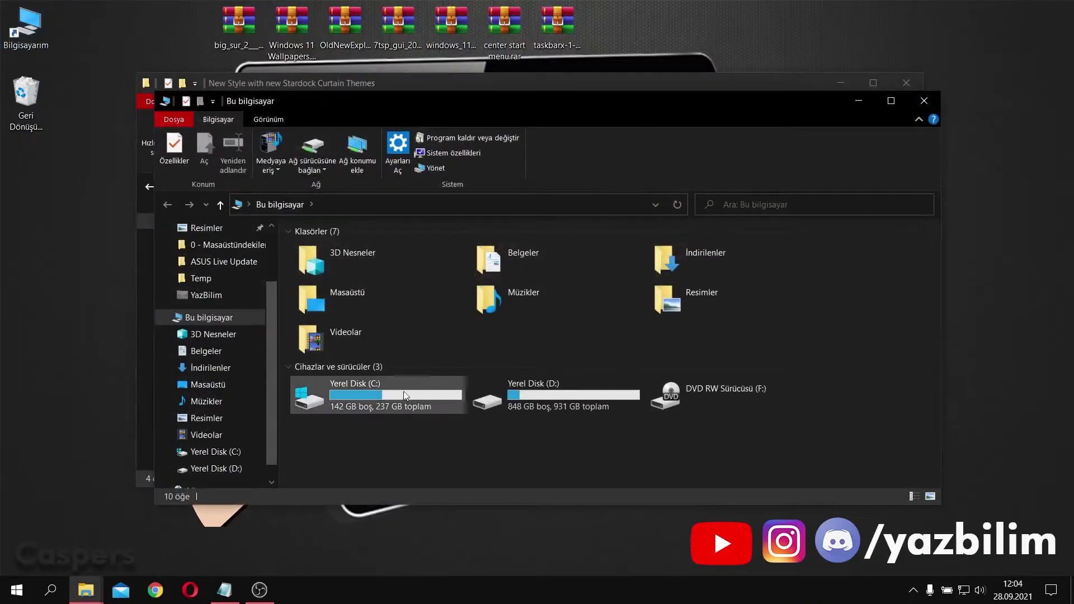
double_click(405, 393)
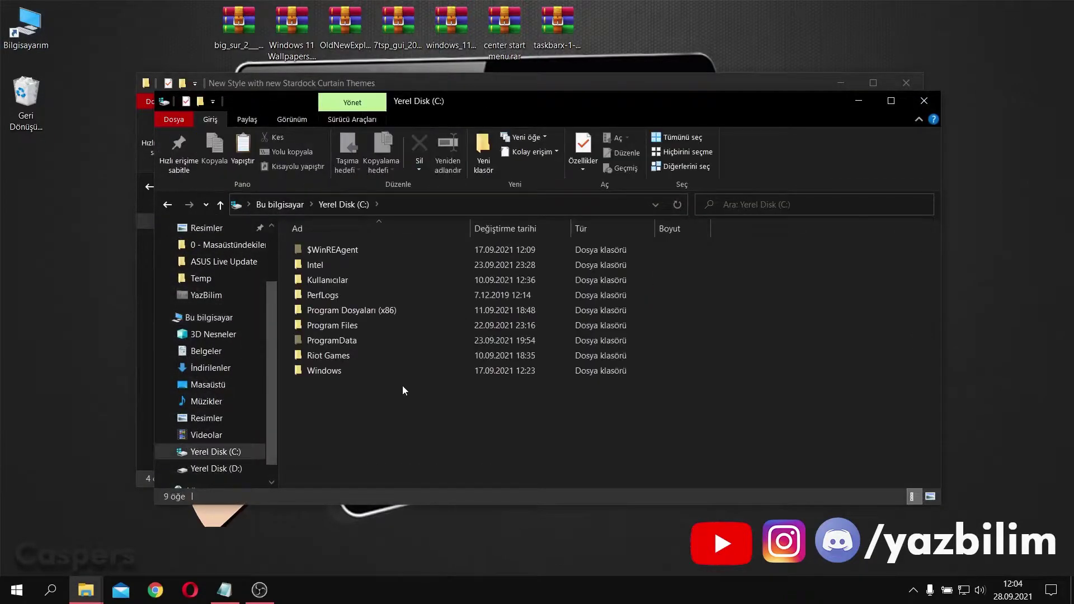
double_click(401, 375)
scroll(433, 327, "down", 5)
scroll(436, 329, "down", 7)
scroll(435, 330, "down", 3)
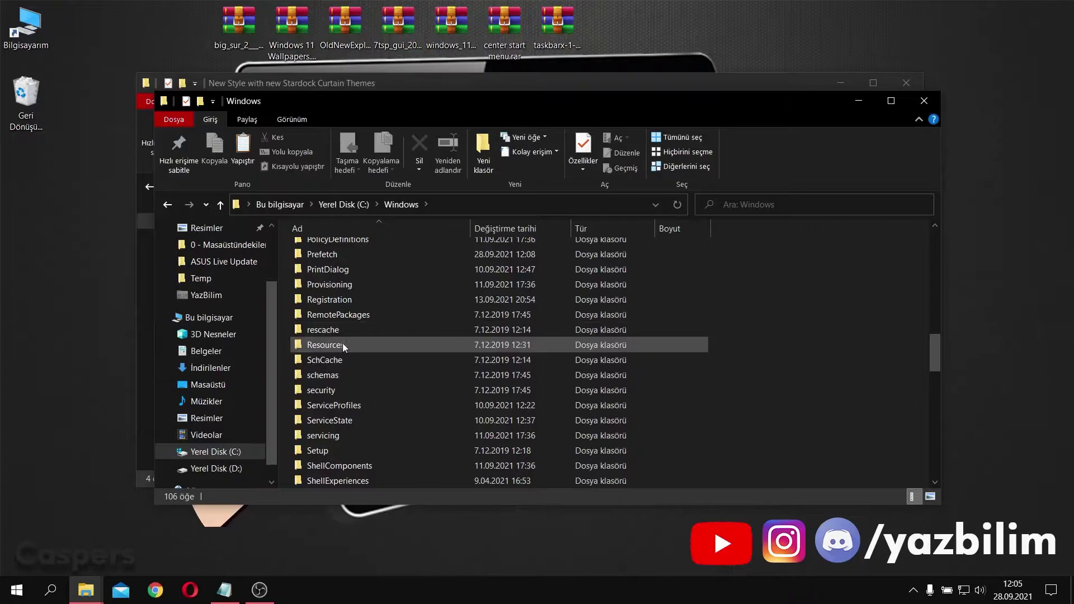
double_click(378, 344)
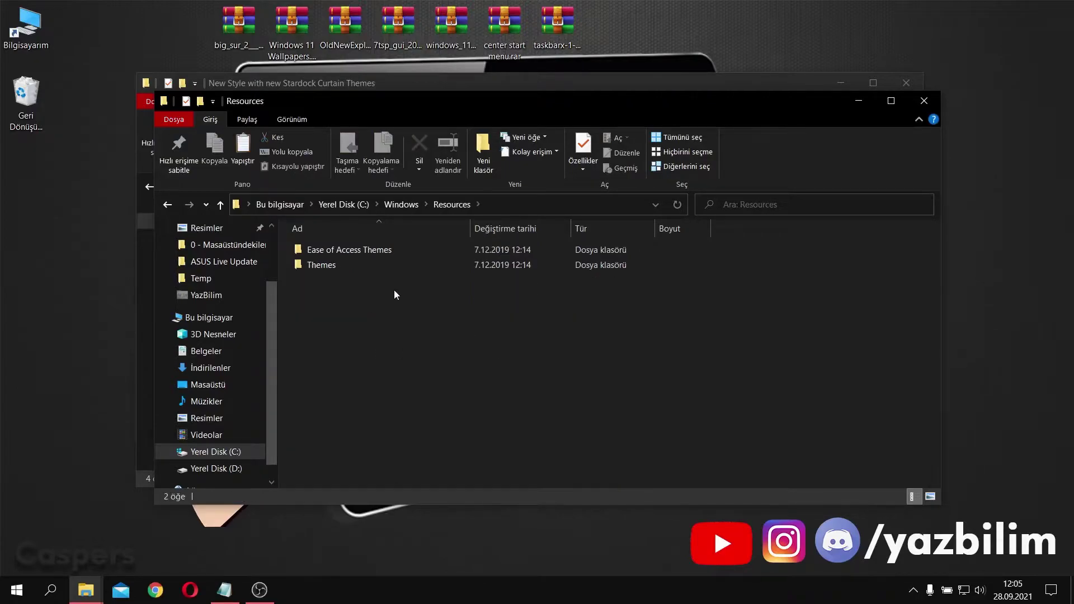
double_click(364, 266)
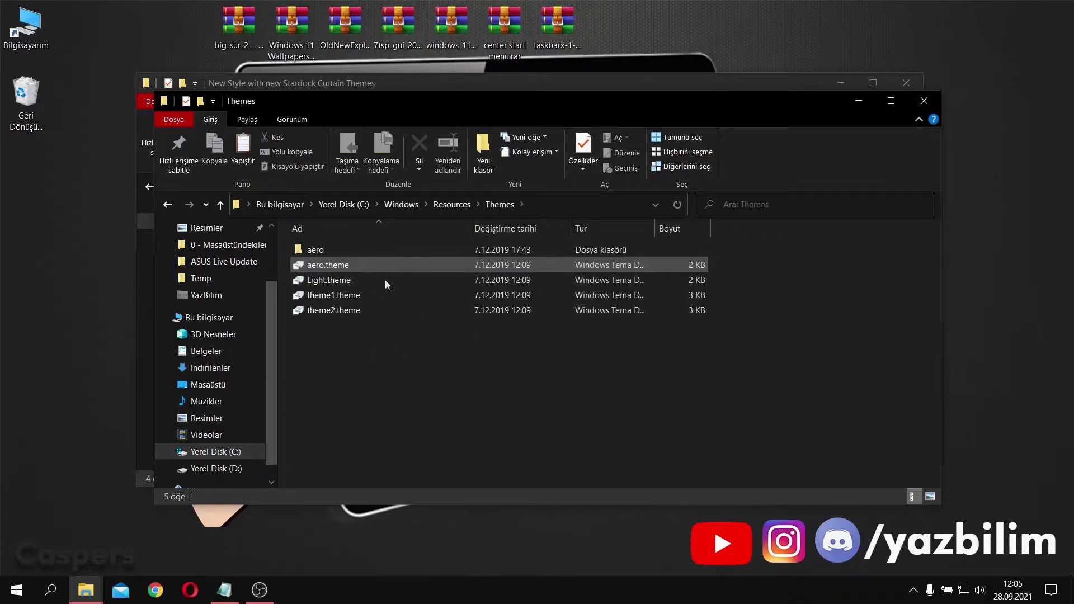
key("ctrl+v")
left_click(496, 257)
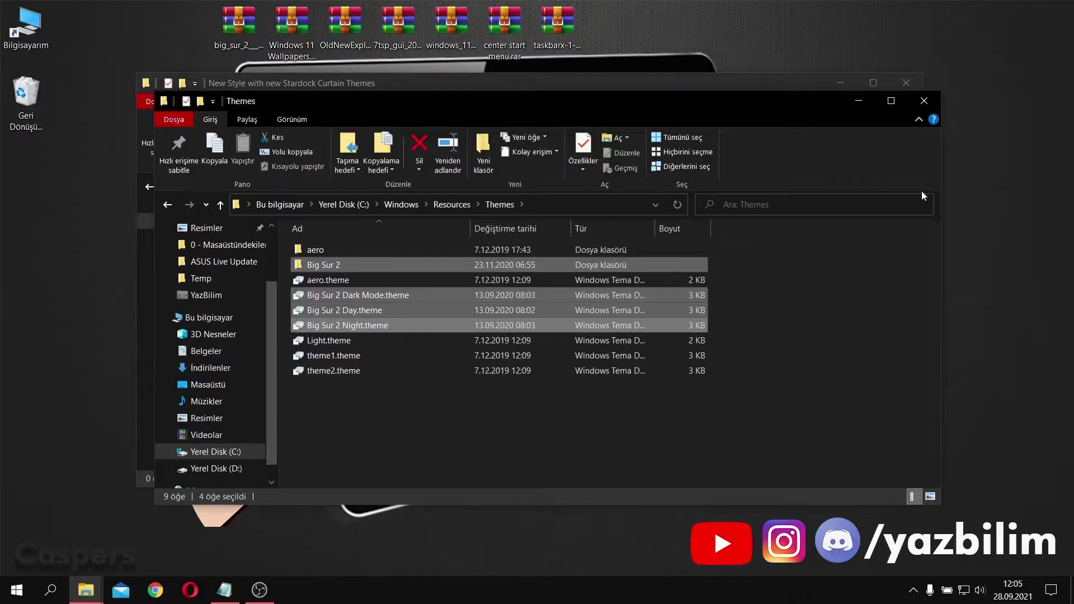
left_click(923, 101)
left_click(906, 83)
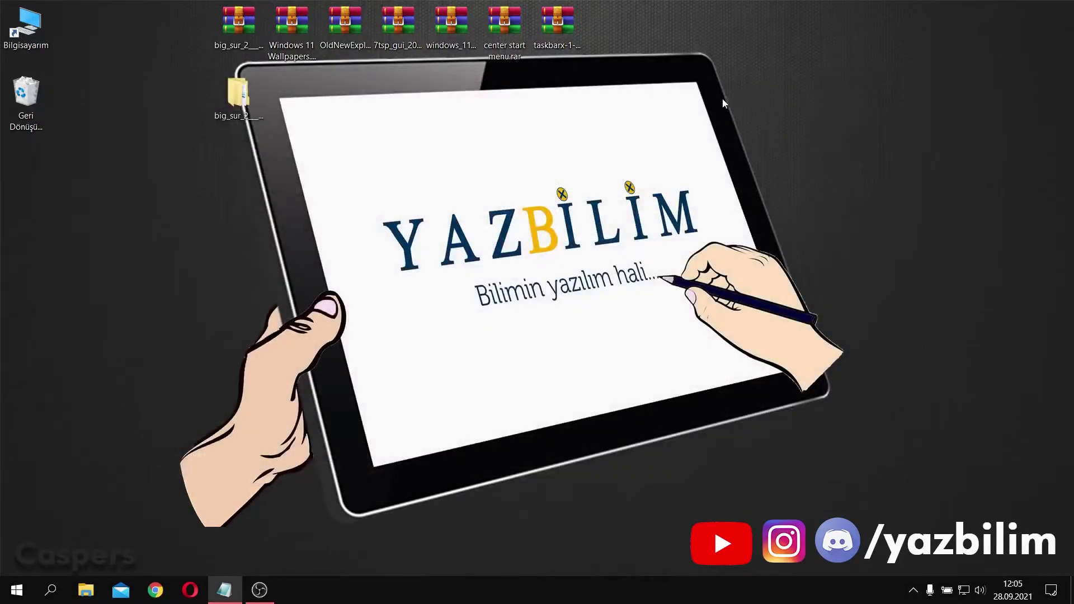
Apply the Big Sur 2 Night theme in the personalization settings and close Settings
right_click(755, 95)
left_click(796, 253)
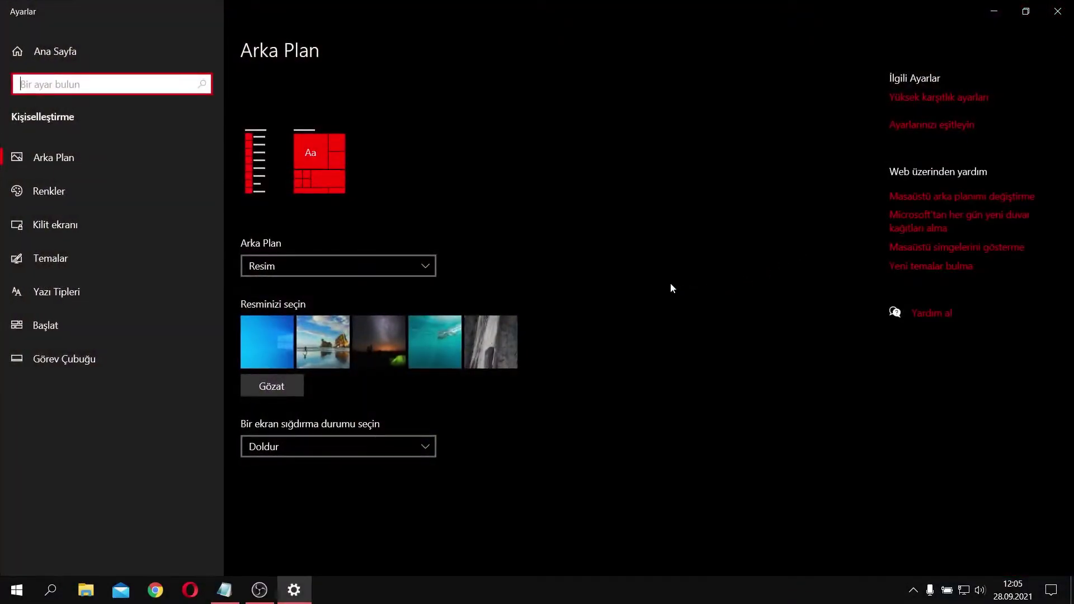
left_click(75, 257)
scroll(643, 302, "down", 4)
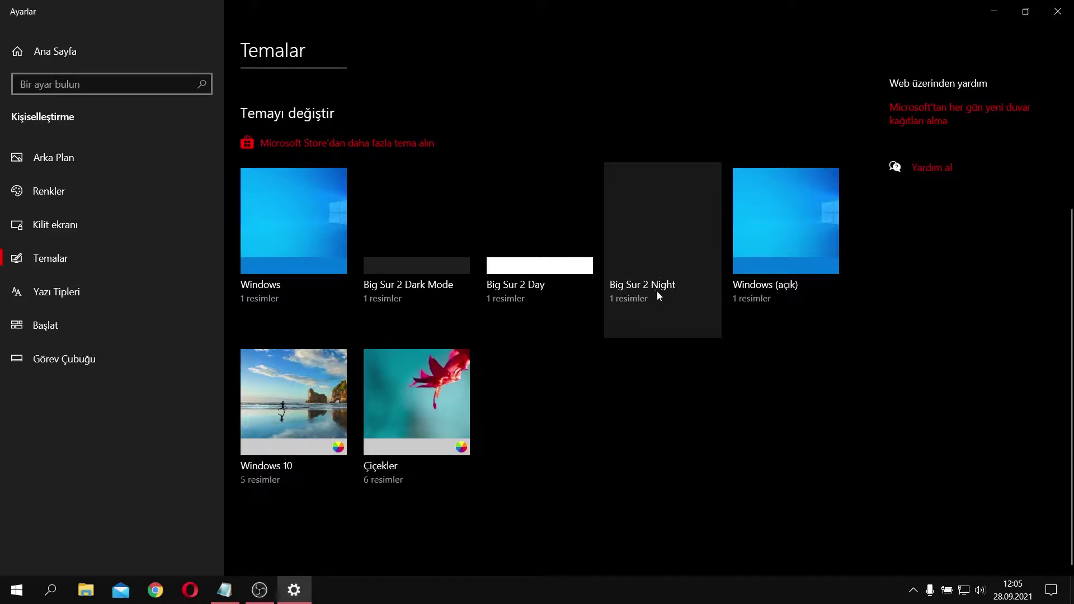
left_click(659, 292)
left_click(1055, 22)
Review the visual effects options in the performance section of the advanced system settings
left_click(50, 590)
type("g")
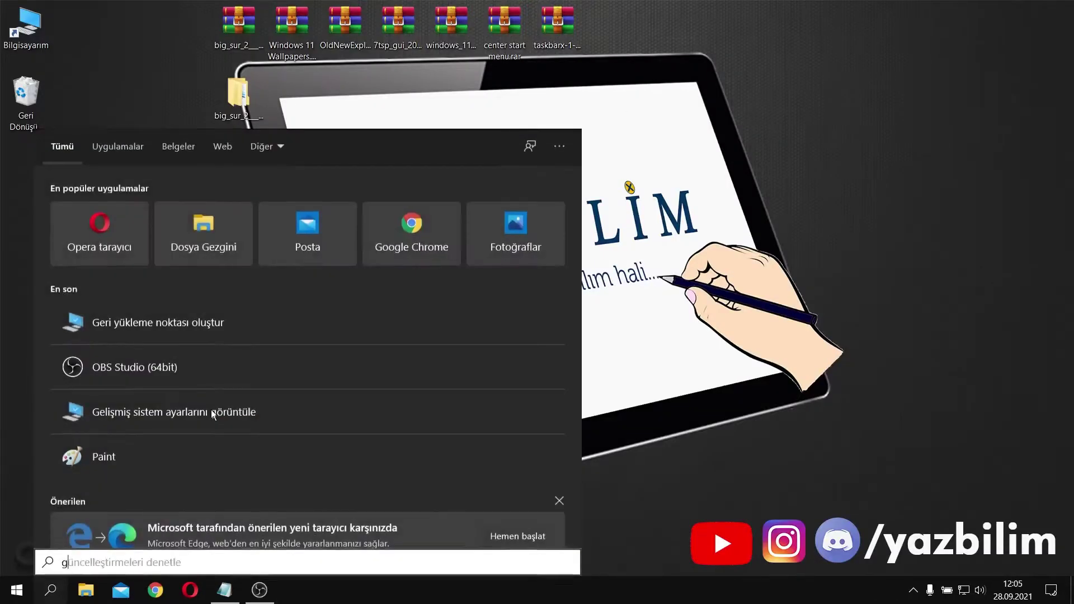
type("elişm")
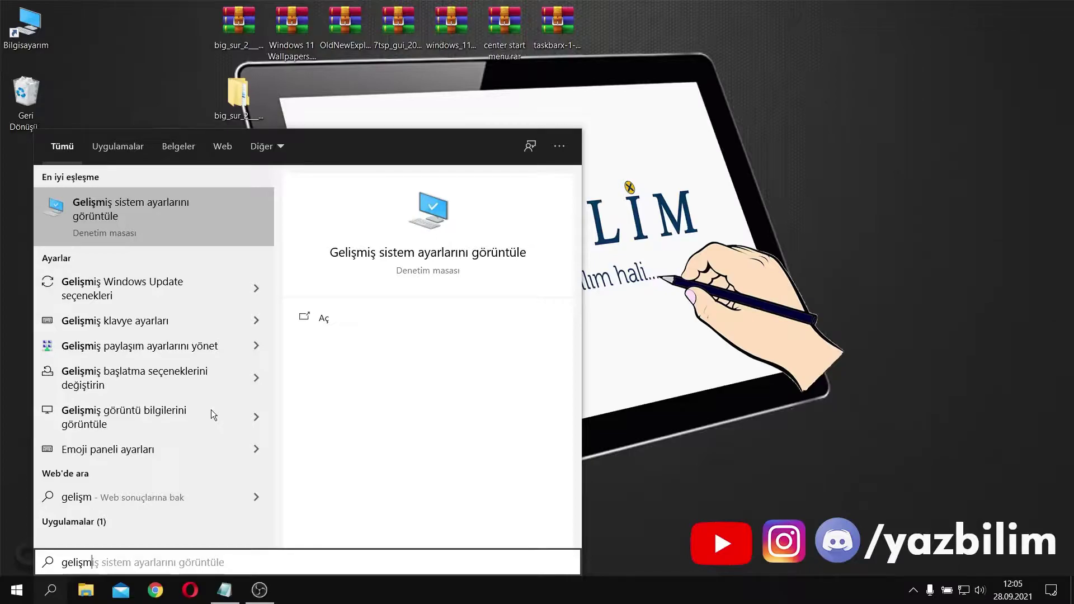
key("Return")
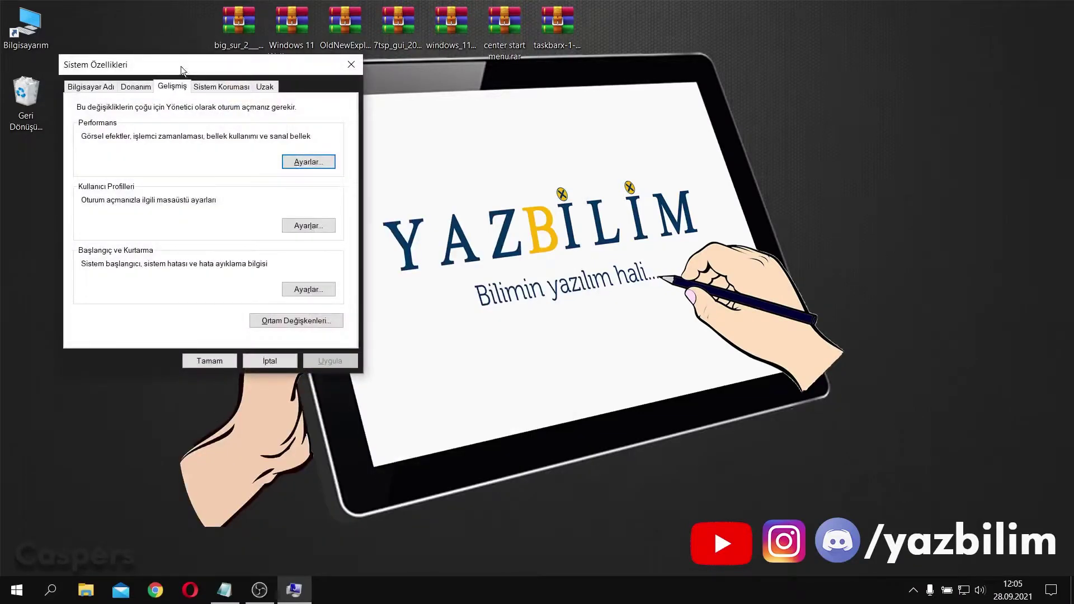
left_click_drag(179, 63, 694, 83)
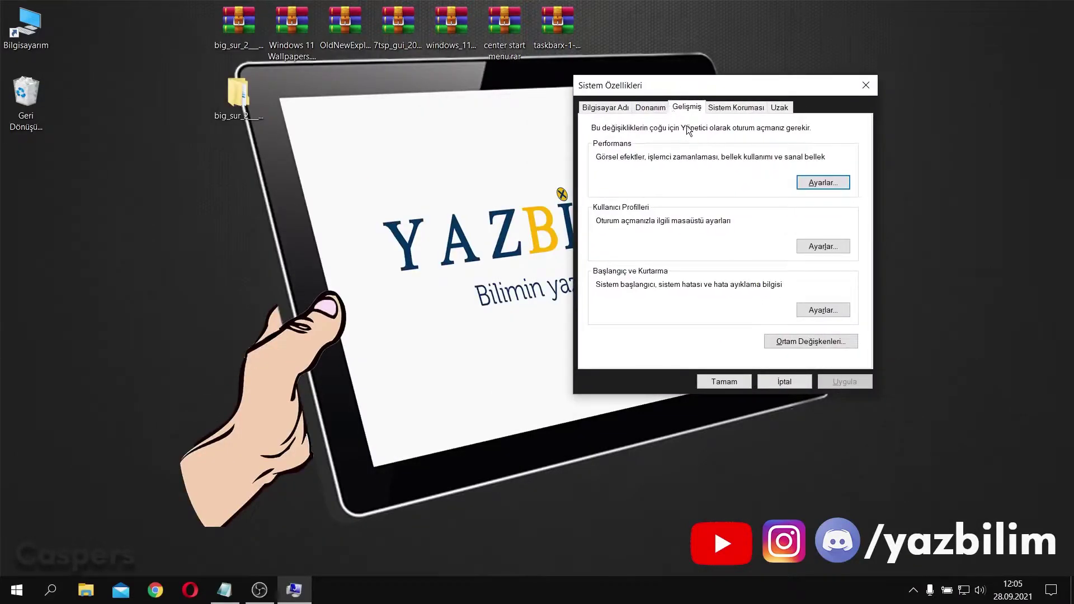
left_click(815, 184)
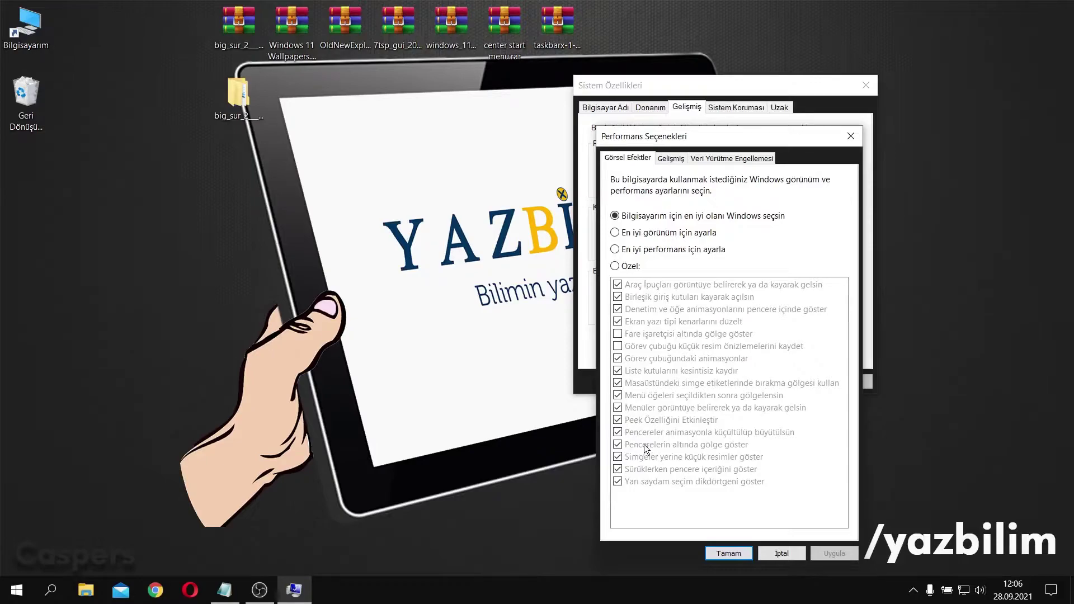
left_click(728, 554)
left_click(736, 385)
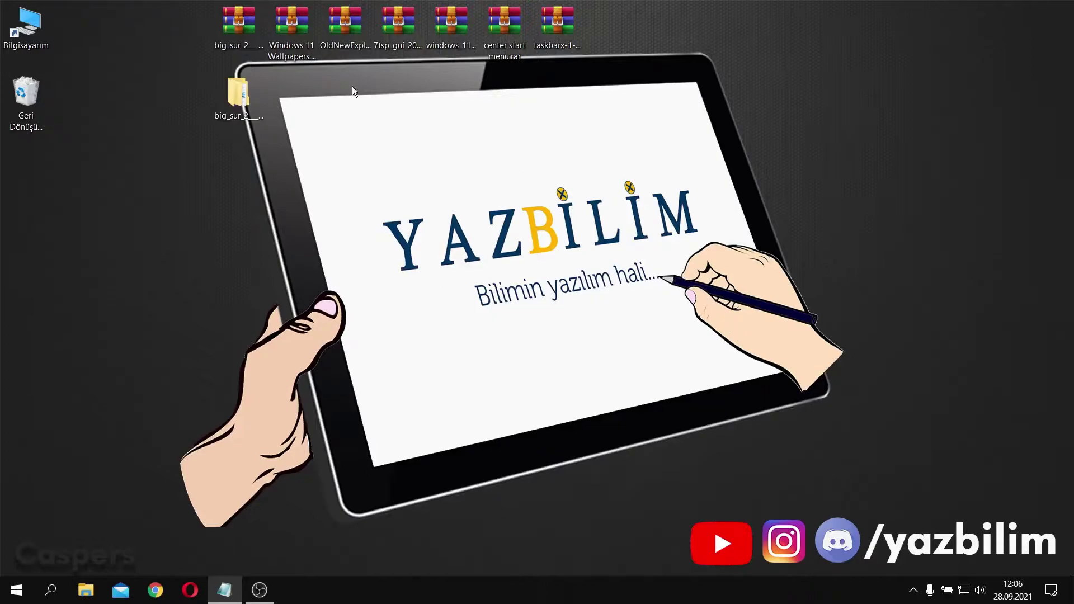
Extract the Windows 11 Wallpapers archive into its own folder and place that folder on the desktop below the archive
left_click(301, 33)
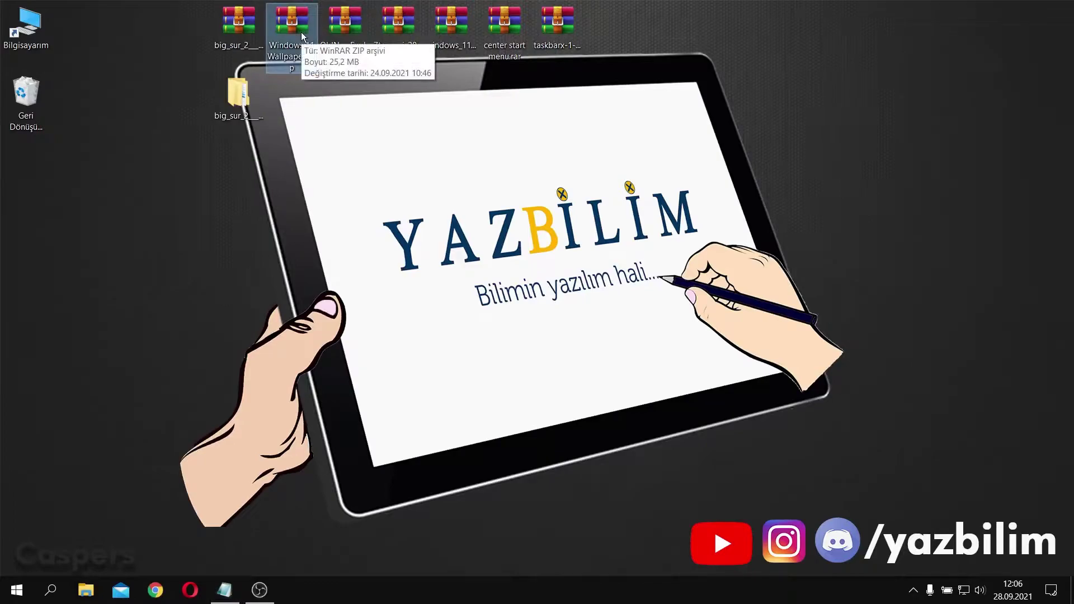
right_click(291, 44)
left_click(332, 124)
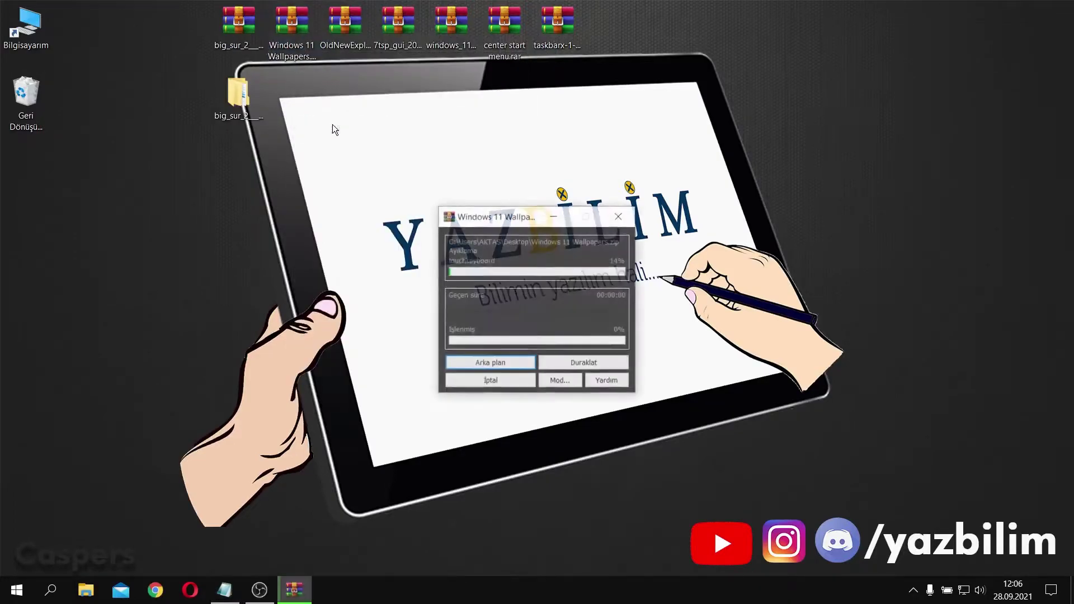
left_click_drag(33, 168, 293, 92)
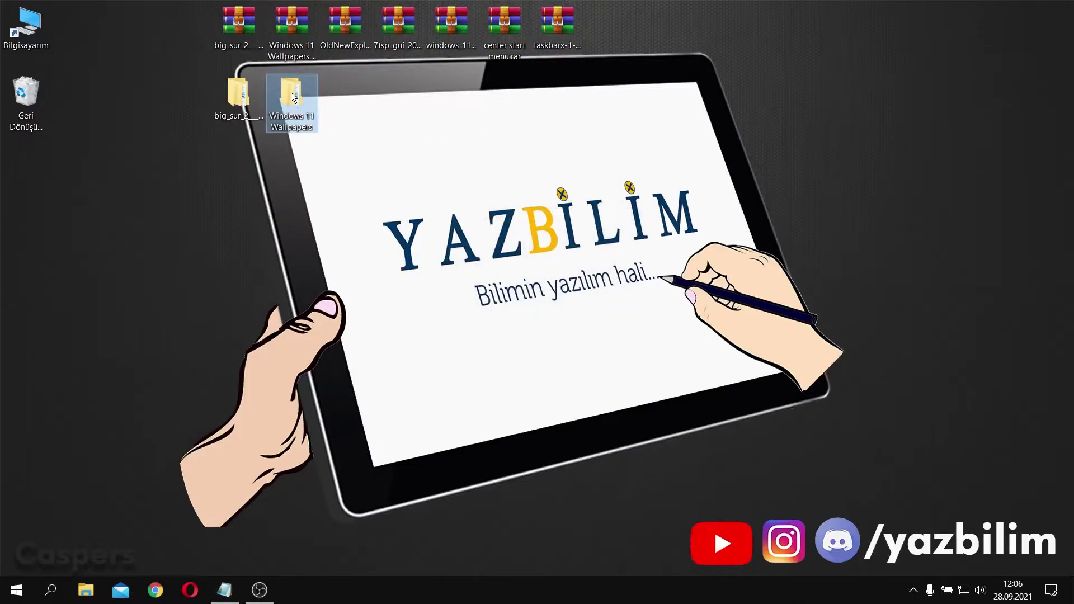
Look through the wallpaper images in the Wallpaper\Windows subfolder of Windows 11 Wallpapers, check the actions available for img0.jpg, and close the folder
double_click(292, 96)
double_click(334, 278)
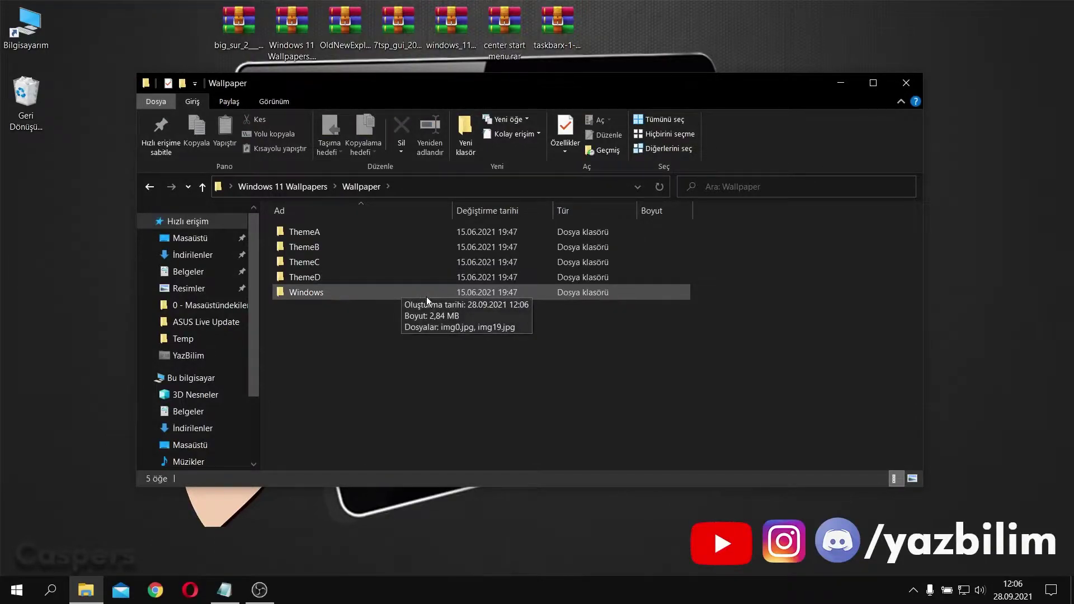
double_click(355, 295)
left_click_drag(488, 315, 273, 207)
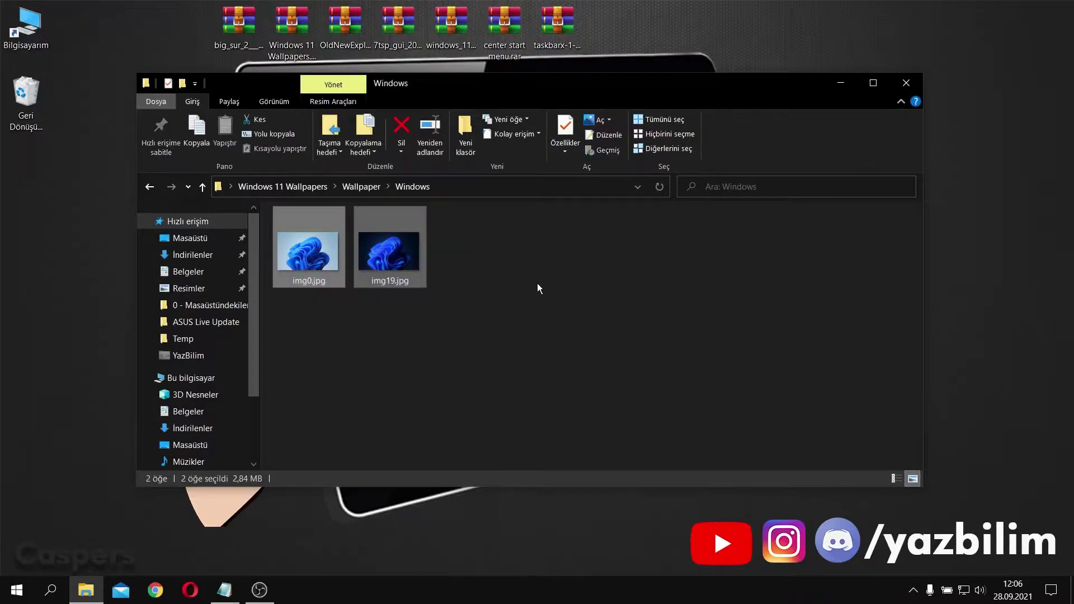
left_click(470, 272)
right_click(330, 260)
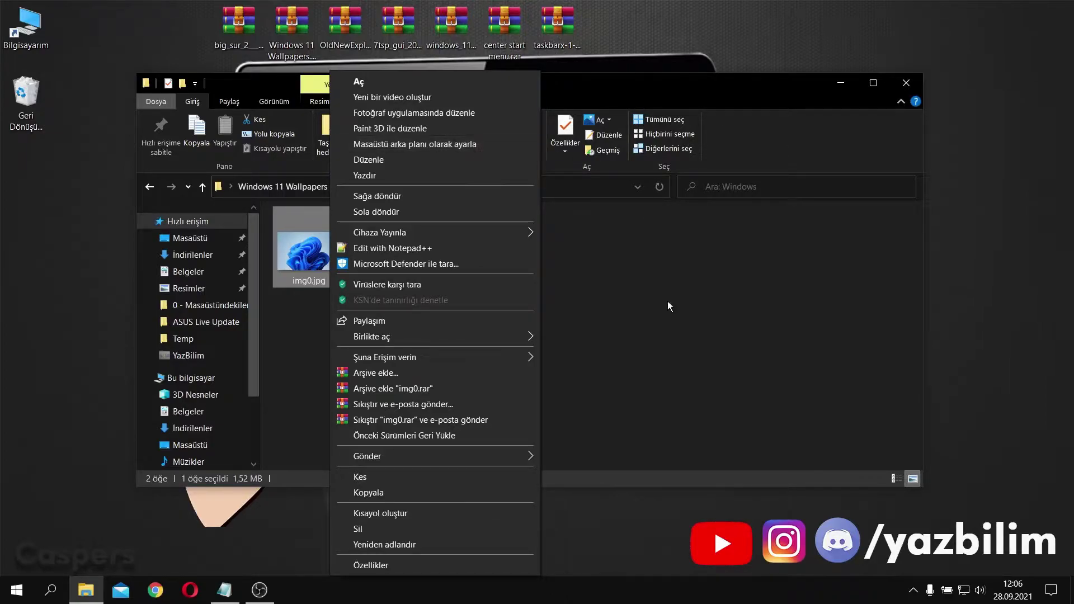
left_click(693, 318)
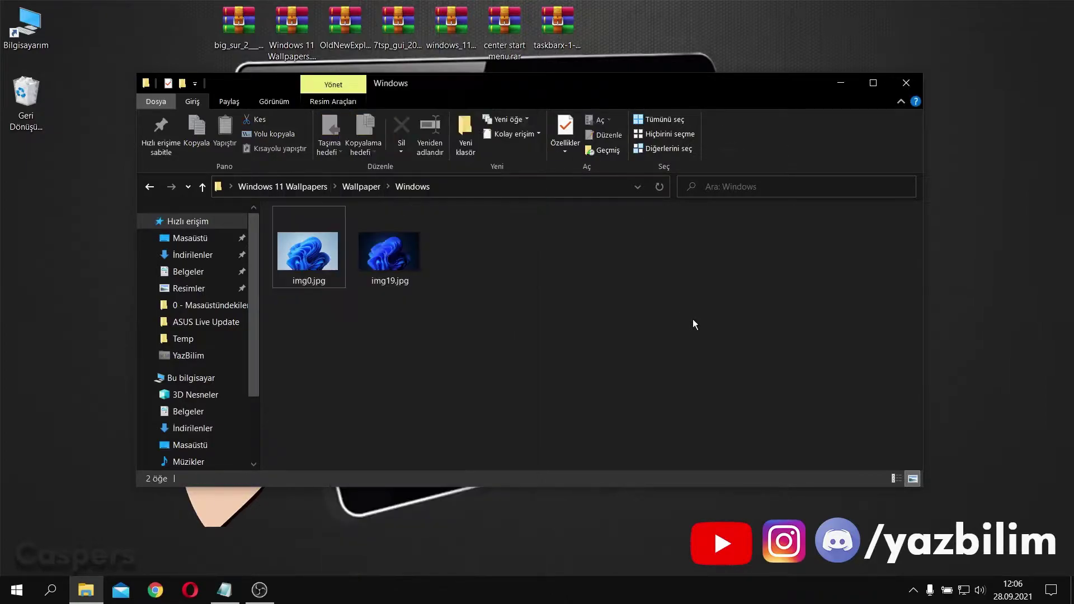
left_click(920, 84)
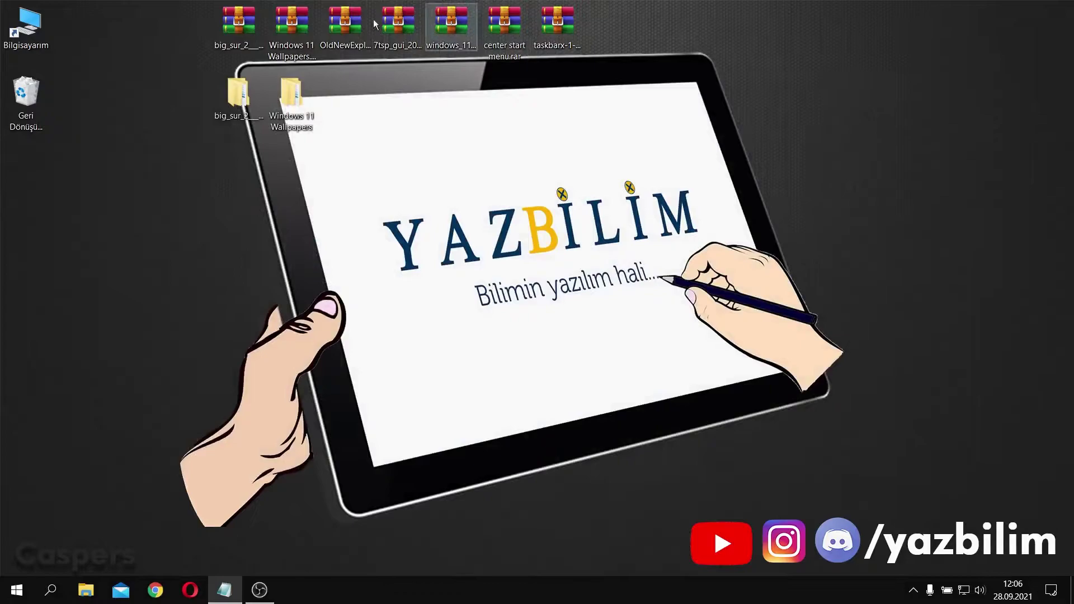
Extract the OldNewExplorer archive into its own folder and place that folder on the desktop below the archive
left_click(336, 21)
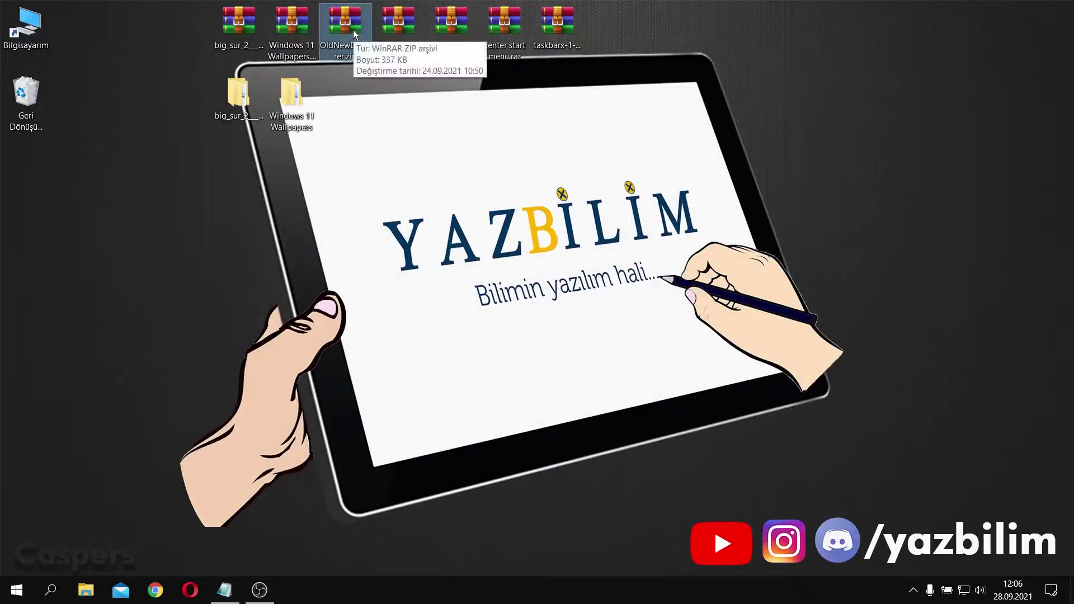
right_click(353, 30)
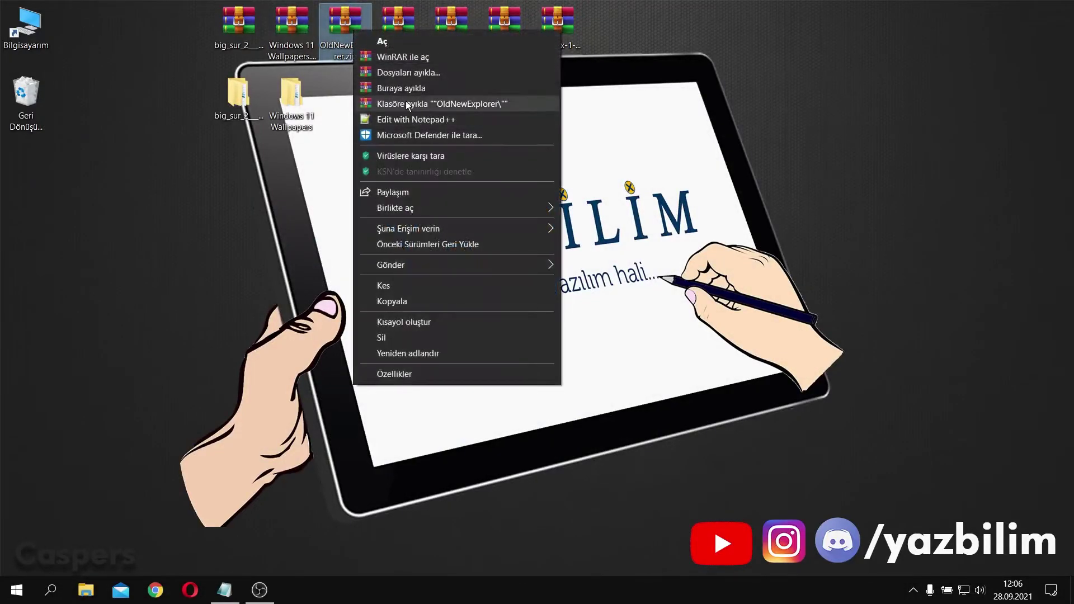
left_click(424, 103)
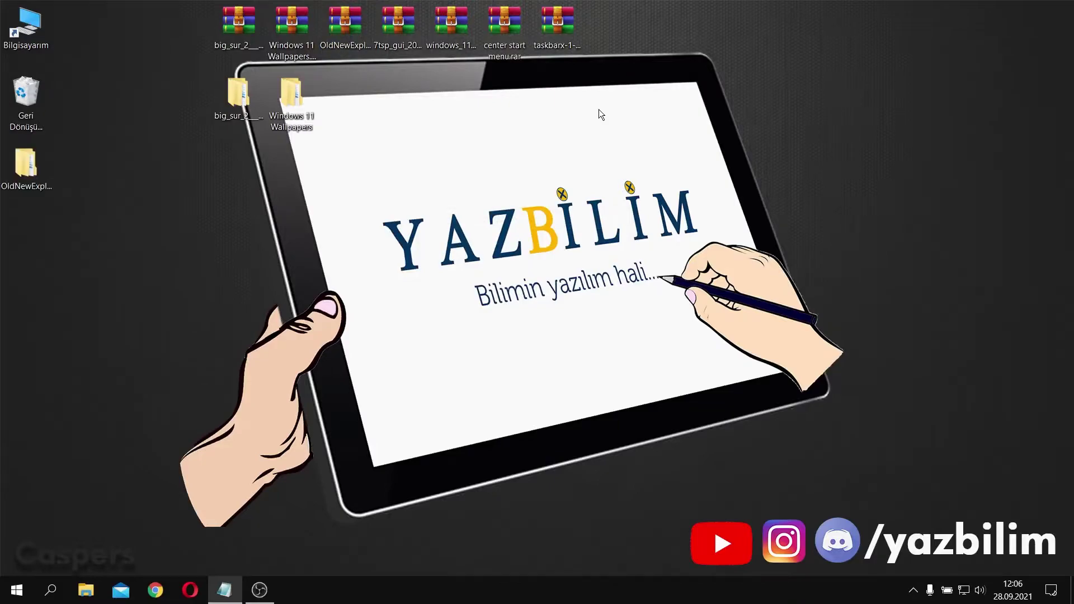
left_click_drag(25, 163, 358, 112)
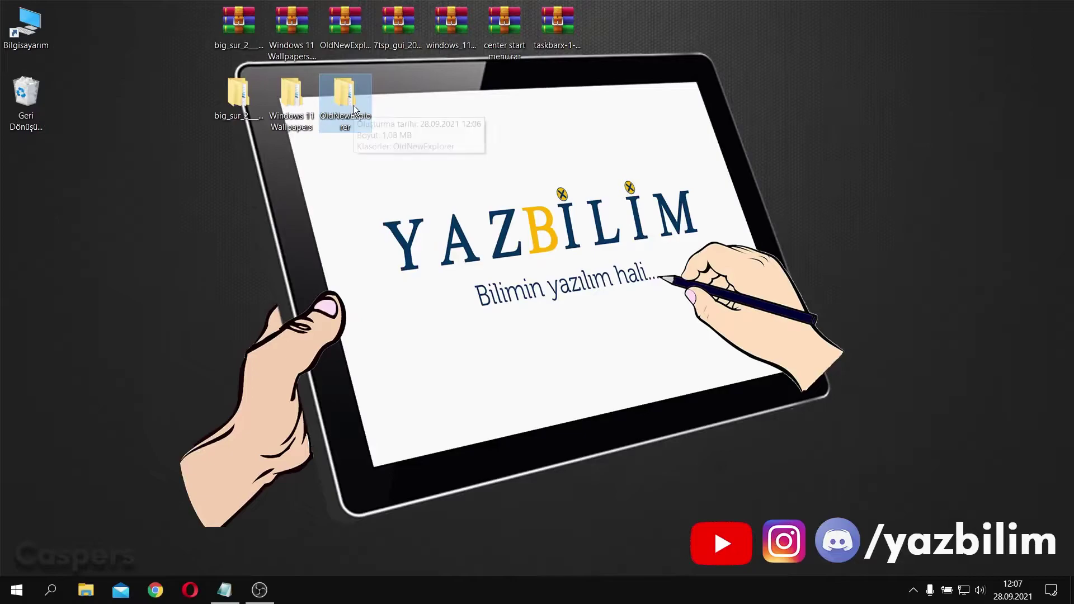
Run OldNewExplorerCfg.exe from the inner folder of the extracted OldNewExplorer folder
double_click(354, 105)
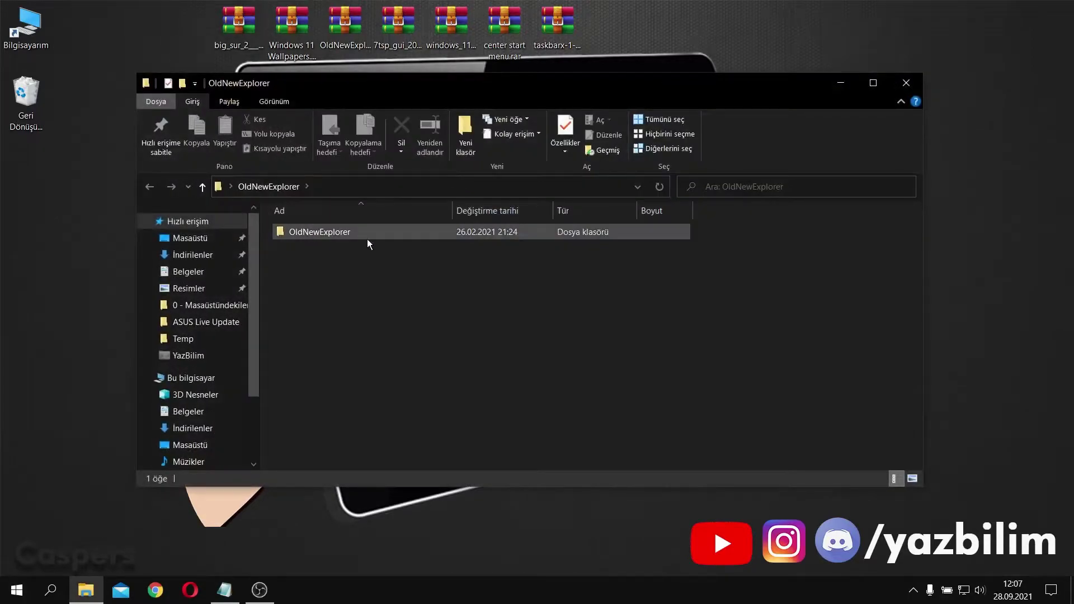
double_click(367, 237)
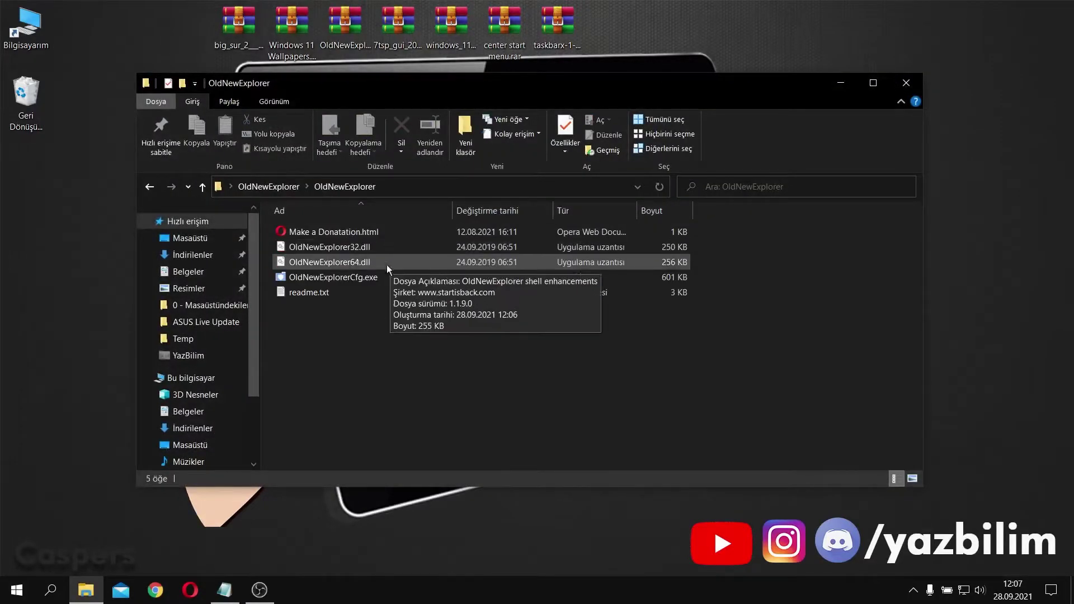
left_click(361, 278)
double_click(360, 279)
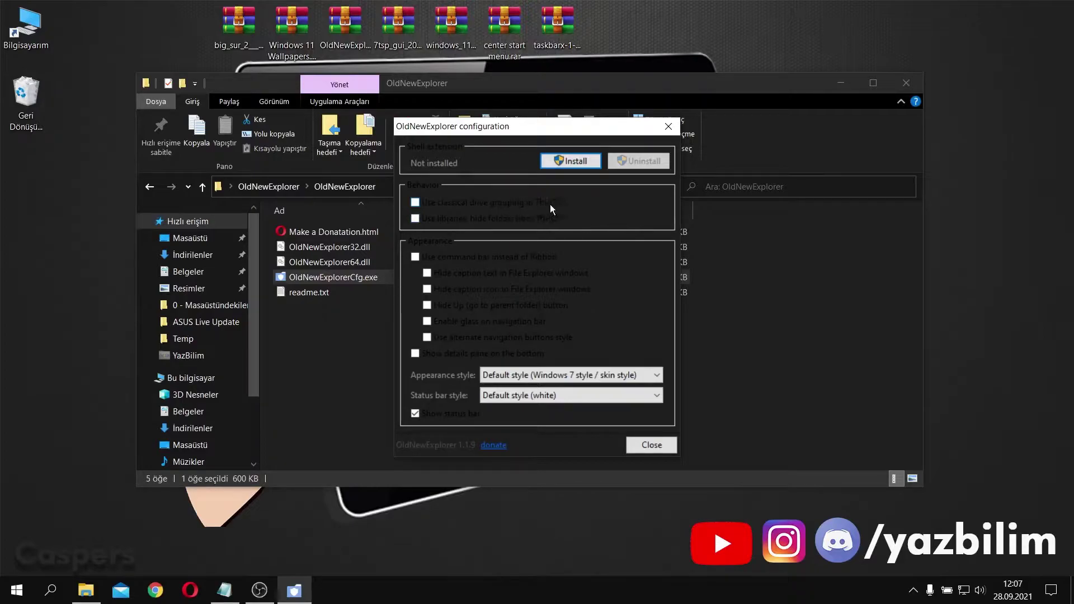
Enable classical drive grouping and the command bar instead of the ribbon, leaving glass on the navigation bar and alternate navigation buttons off
left_click(416, 202)
left_click(414, 256)
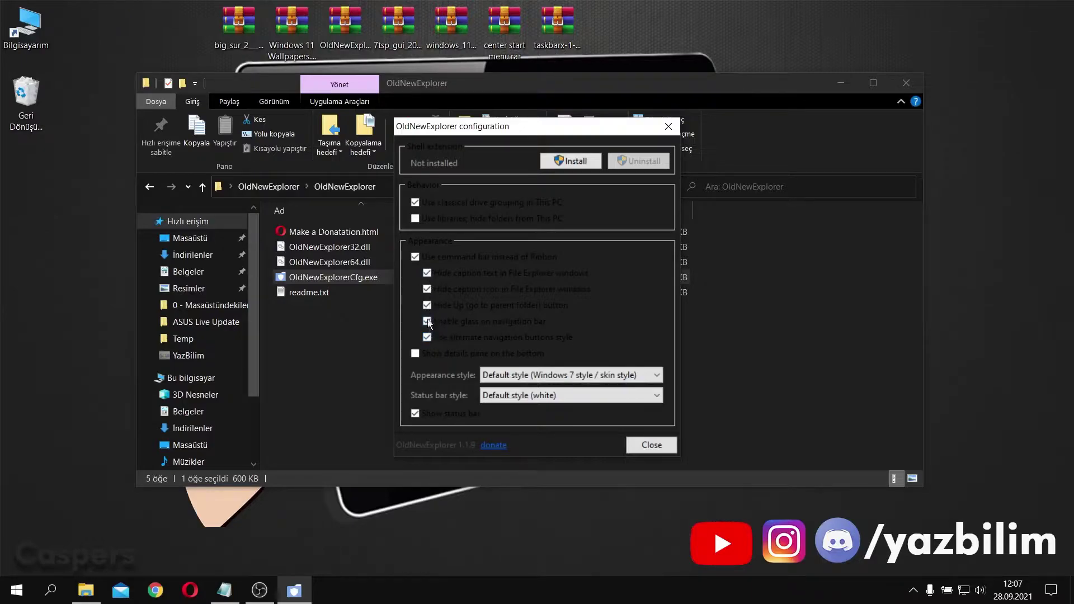
left_click(427, 338)
Install the OldNewExplorer shell extension, then close its configuration dialog and the folder window
left_click(585, 166)
left_click(617, 277)
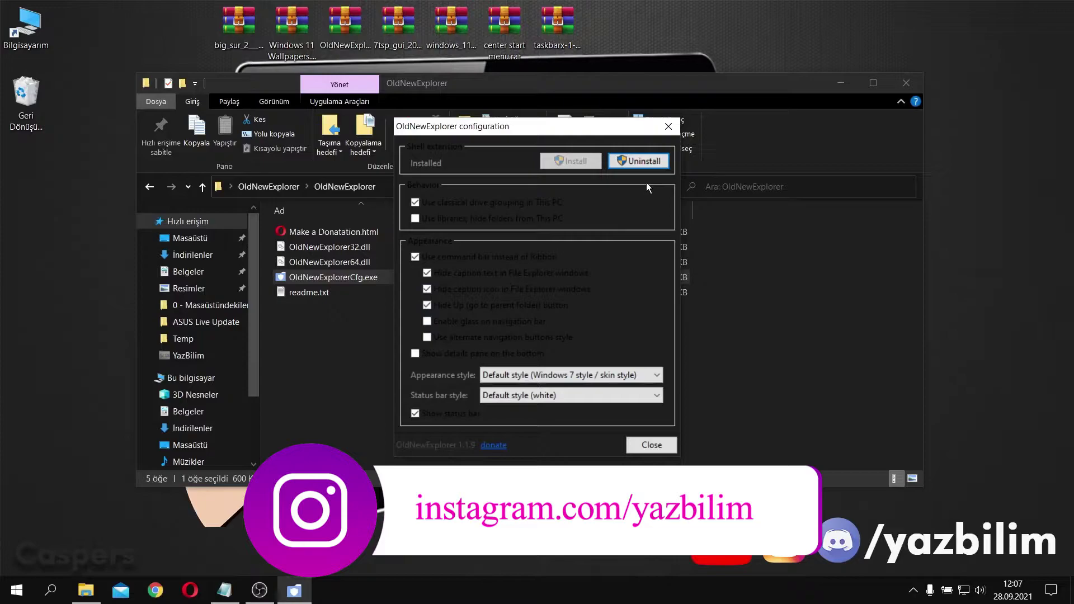
left_click(638, 445)
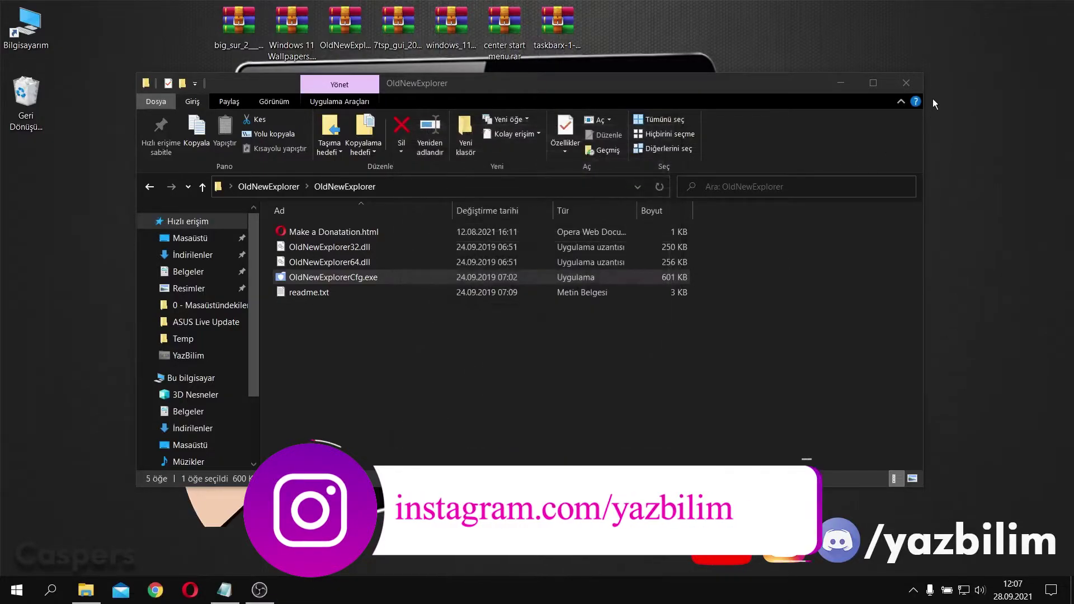
left_click(906, 82)
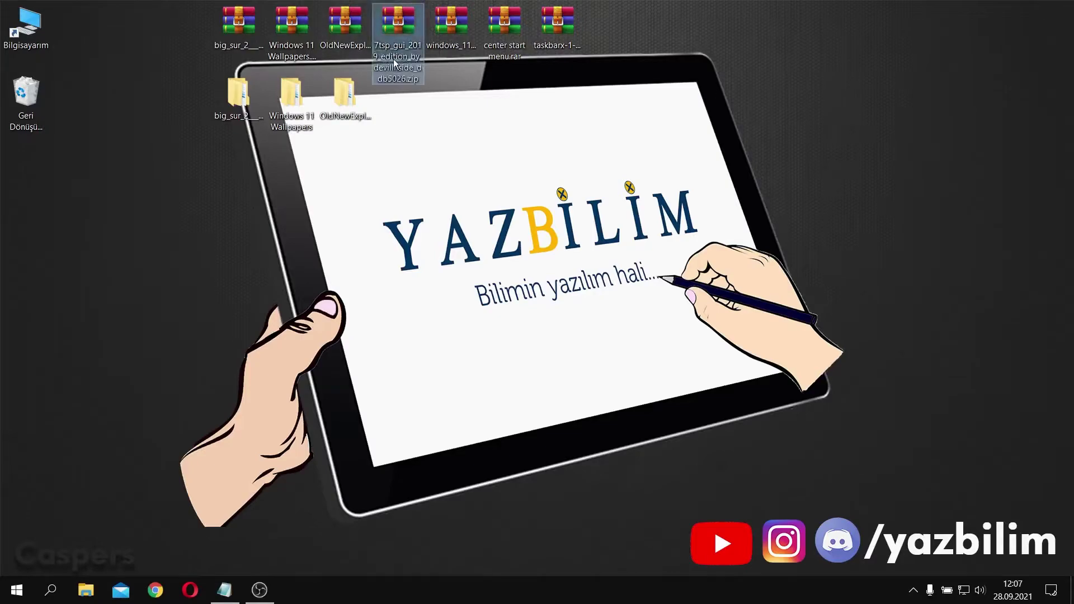
Extract the 7tsp_gui_2019_edition archive into its own folder and place that folder on the desktop below the archive
right_click(404, 43)
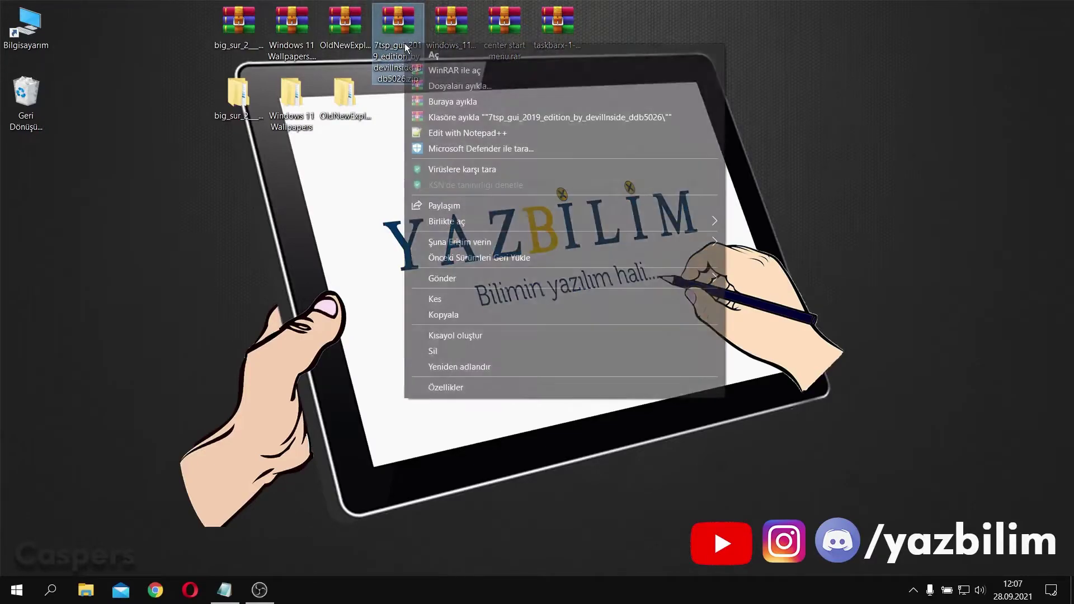
left_click(473, 116)
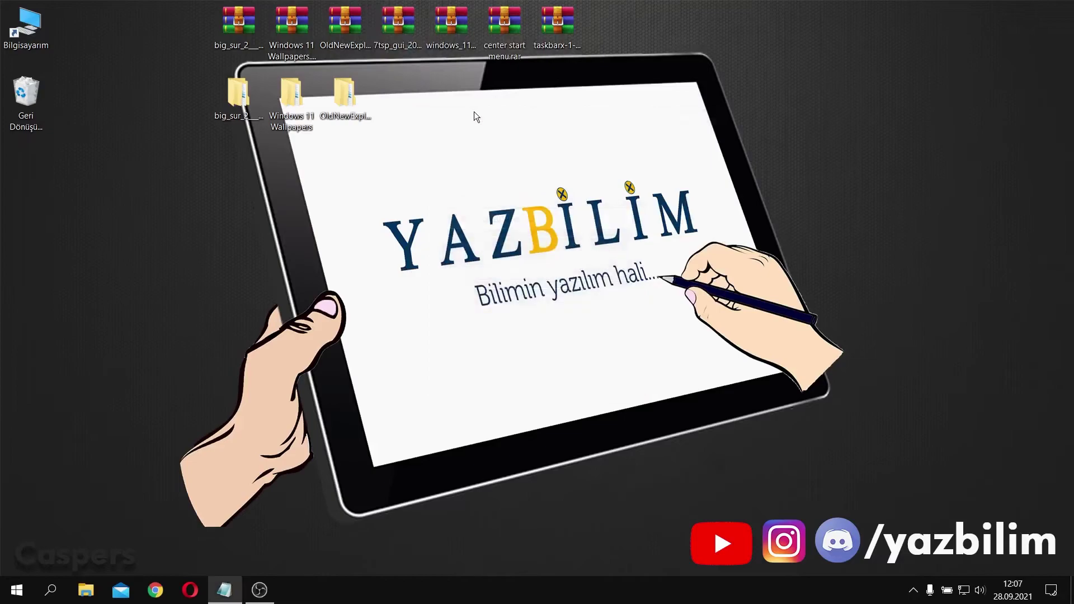
left_click_drag(25, 168, 408, 84)
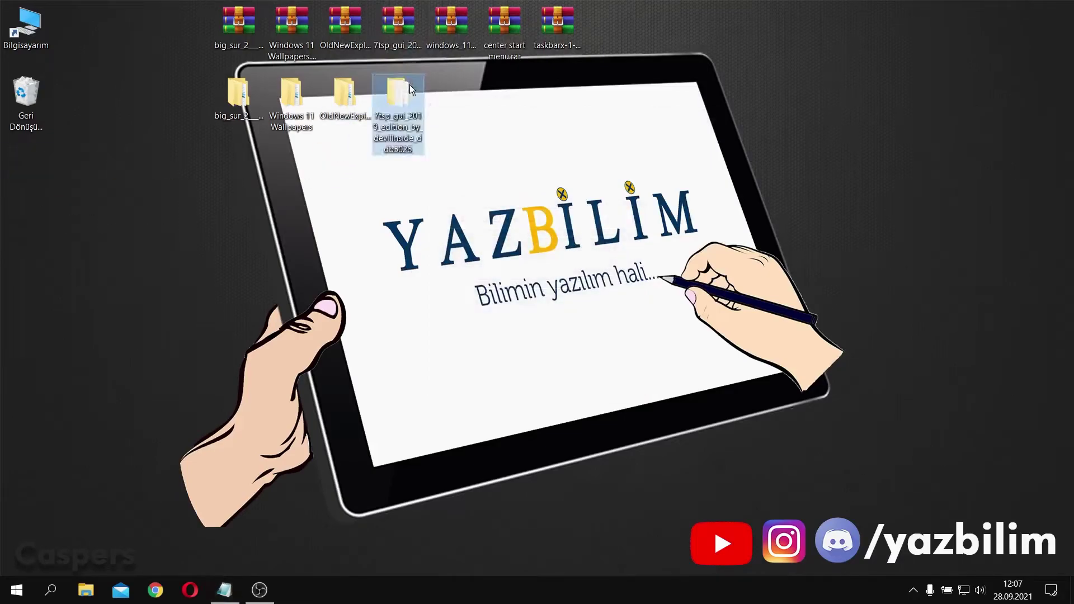
Rename the .ee file in the extracted 7tsp GUI folder to 7tsp GUI v0.6(2019).exe, accepting the extension change
double_click(411, 86)
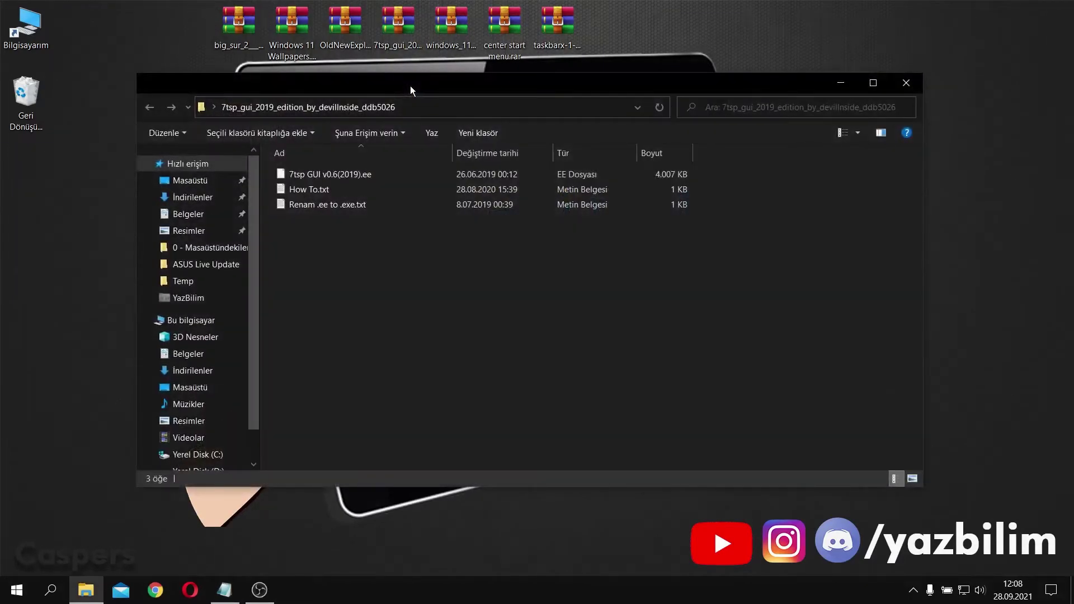
right_click(368, 178)
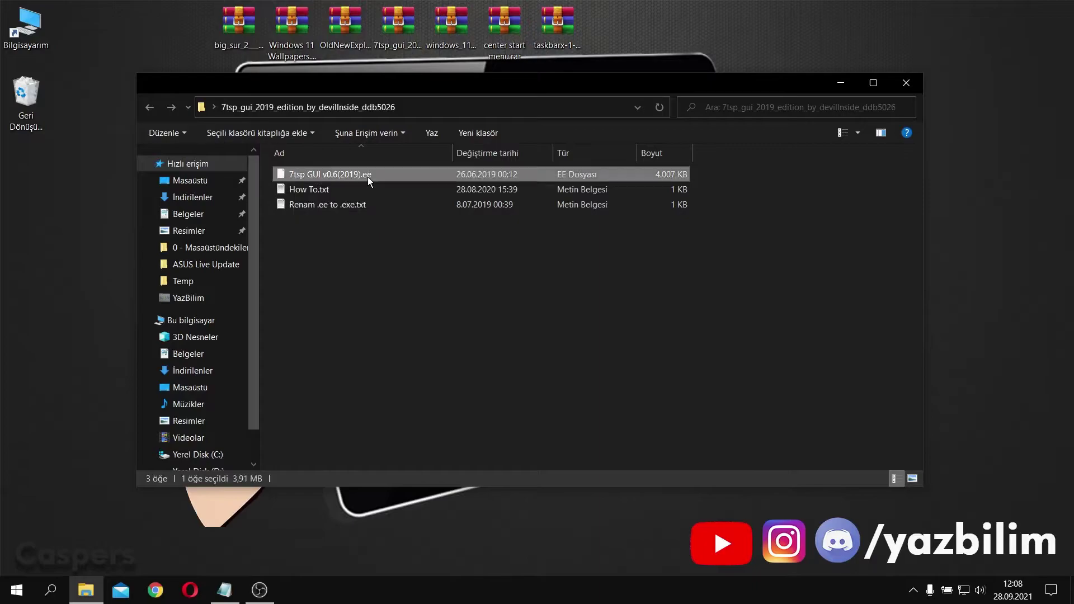
left_click(438, 485)
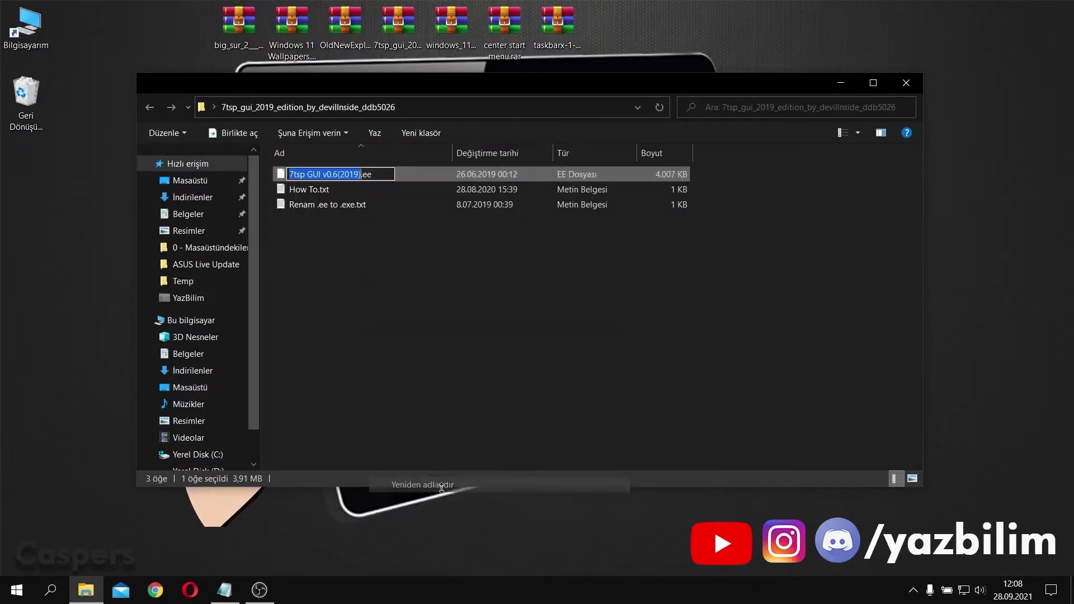
left_click(368, 174)
type("x")
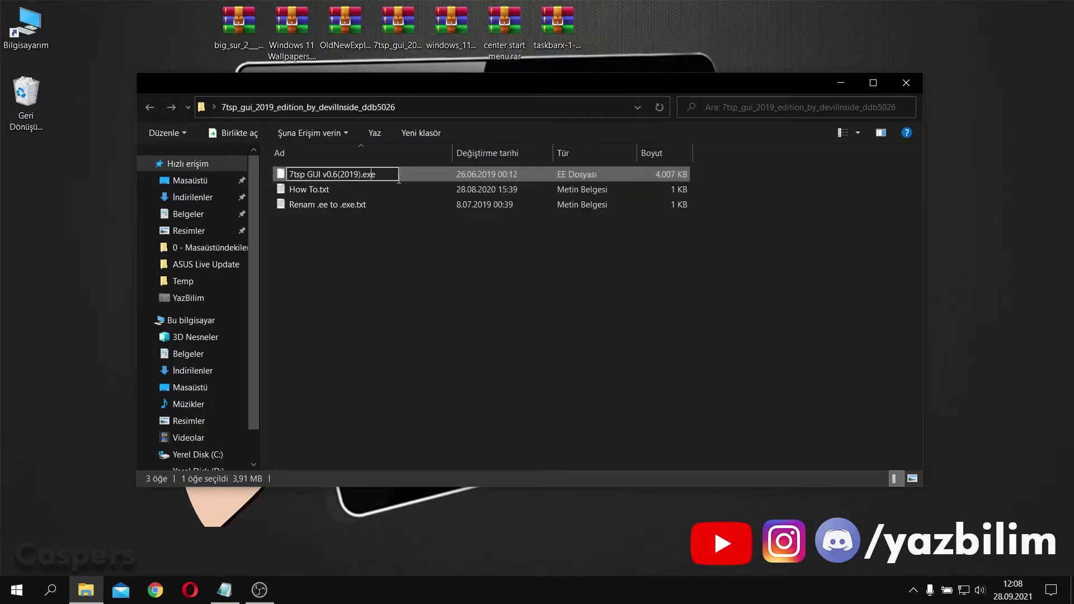
key("Return")
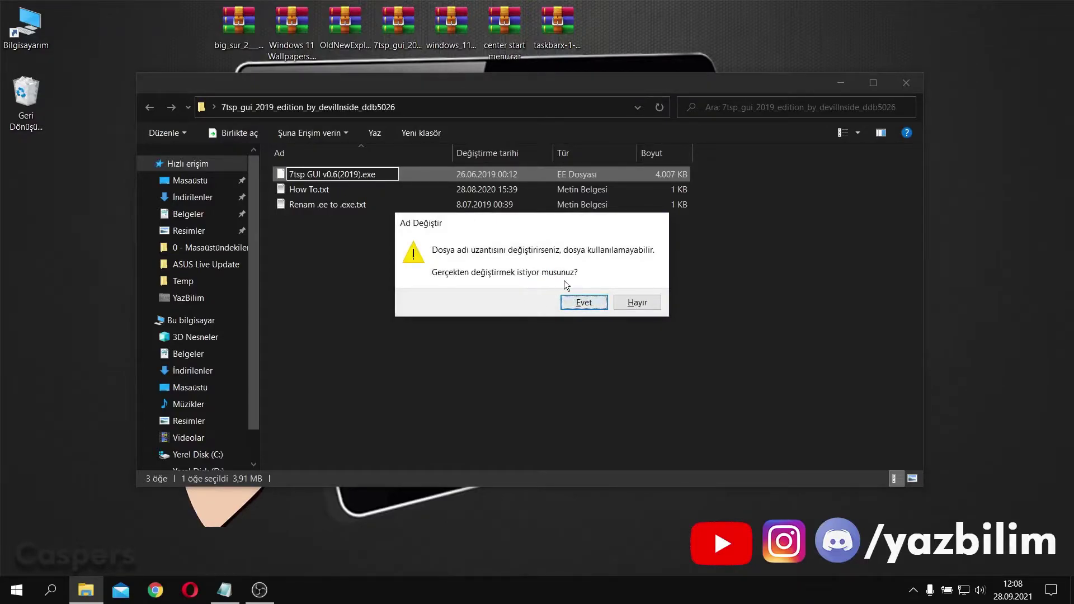
left_click(584, 303)
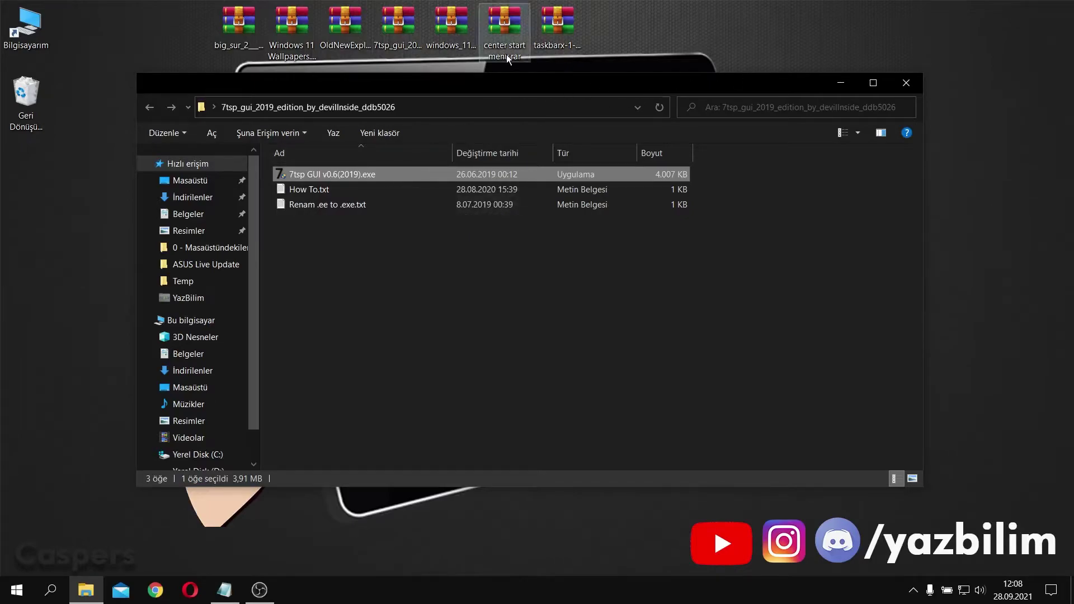
Minimize the 7tsp folder window, extract the windows_11_icon_themes archive into its own folder, and place that folder below the archive
left_click(452, 27)
left_click(841, 83)
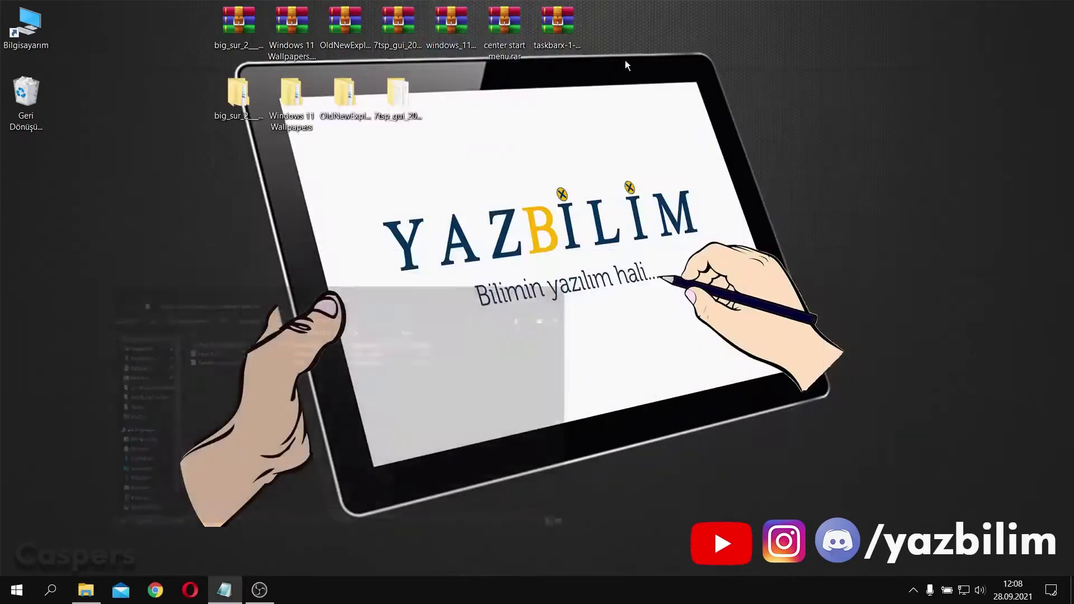
right_click(445, 39)
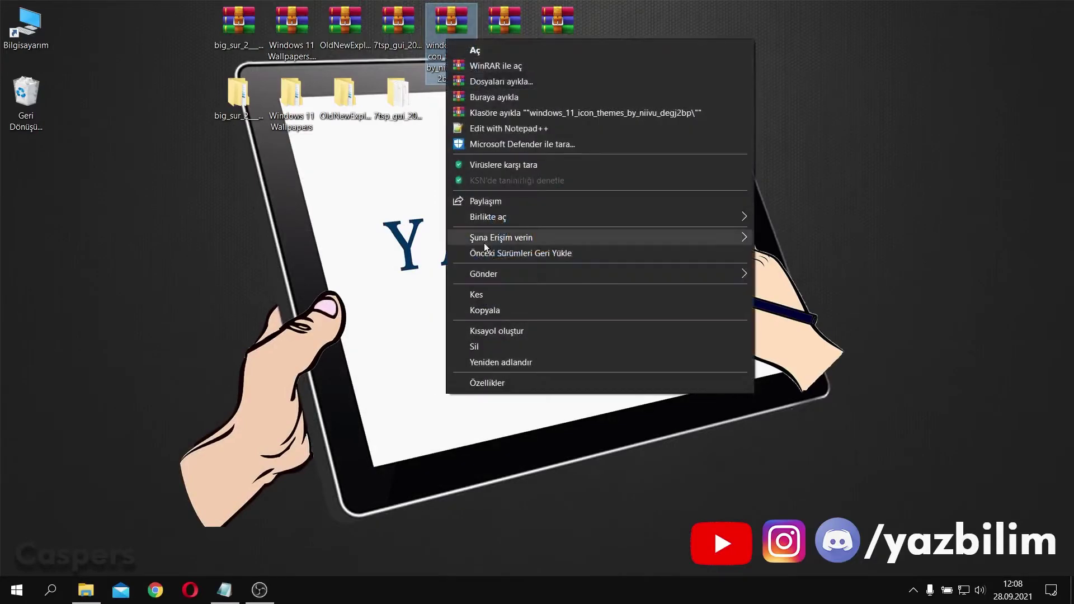
left_click(496, 114)
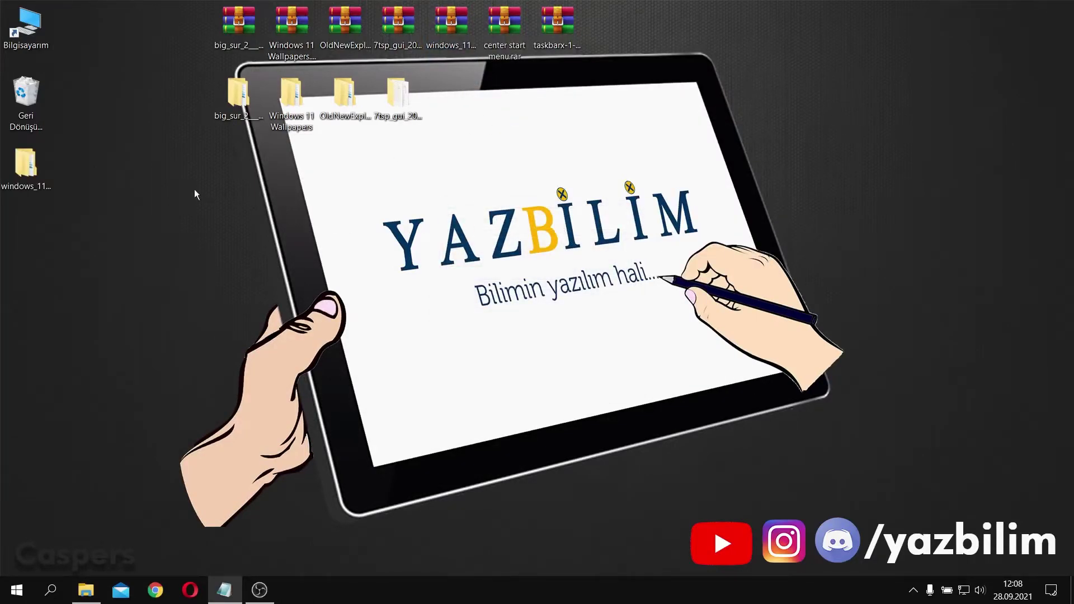
left_click_drag(32, 169, 463, 89)
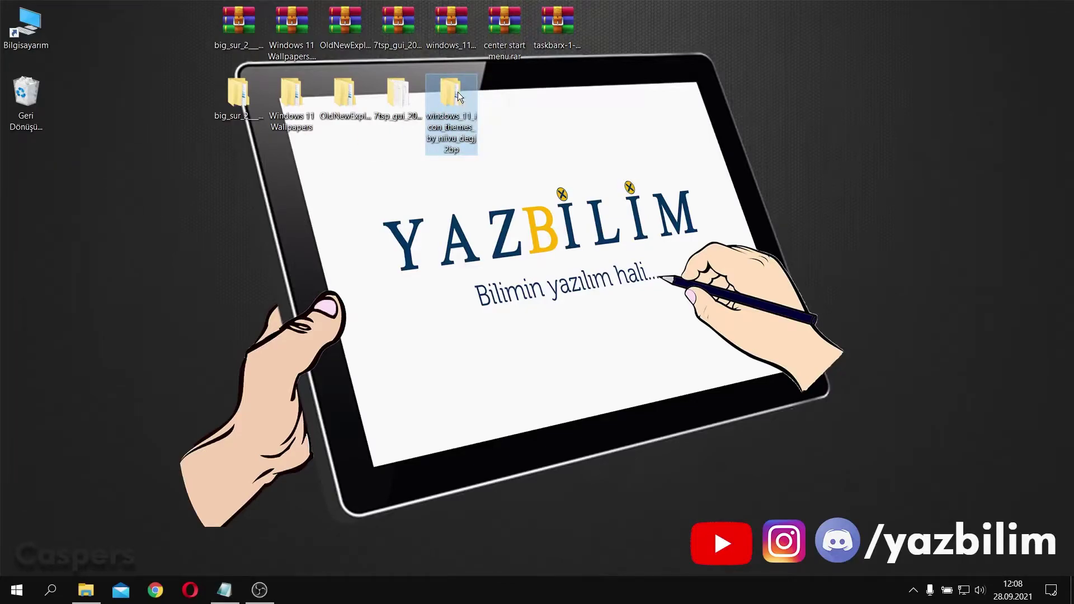
Open the 7TSP Themes for Windows 10 1903 and higher folder inside the extracted icon themes and widen the name column to show full file names
double_click(457, 92)
left_click(392, 196)
double_click(393, 196)
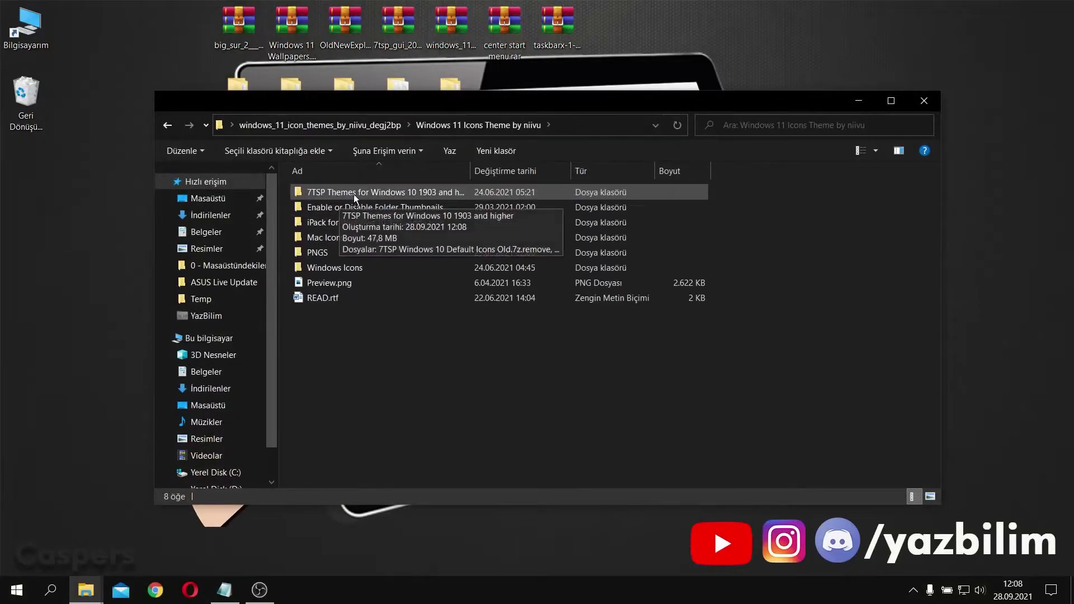
double_click(390, 194)
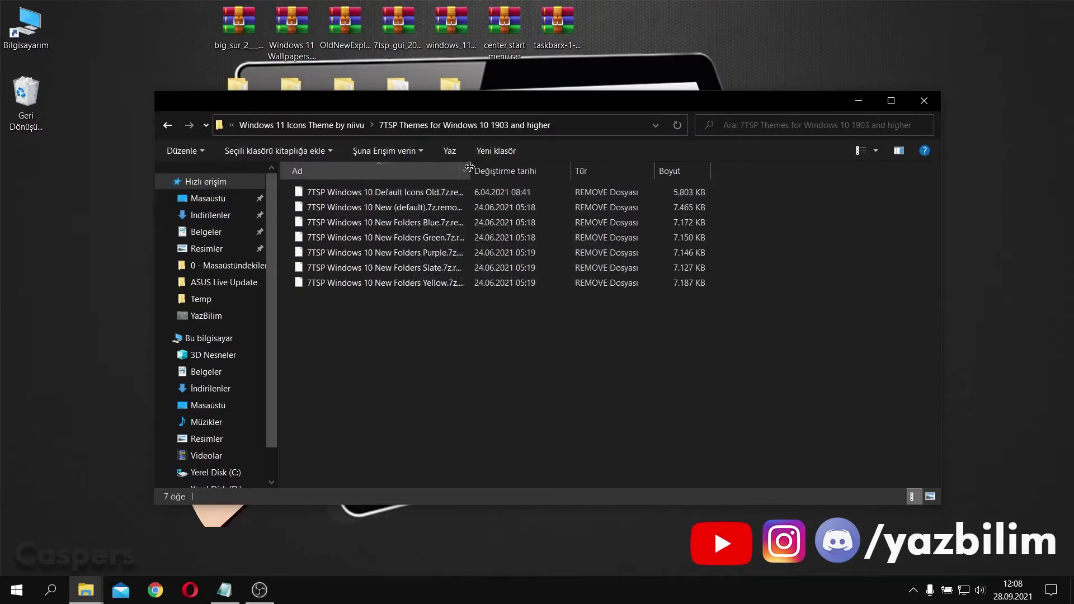
left_click_drag(458, 168, 373, 173)
left_click_drag(474, 169, 576, 169)
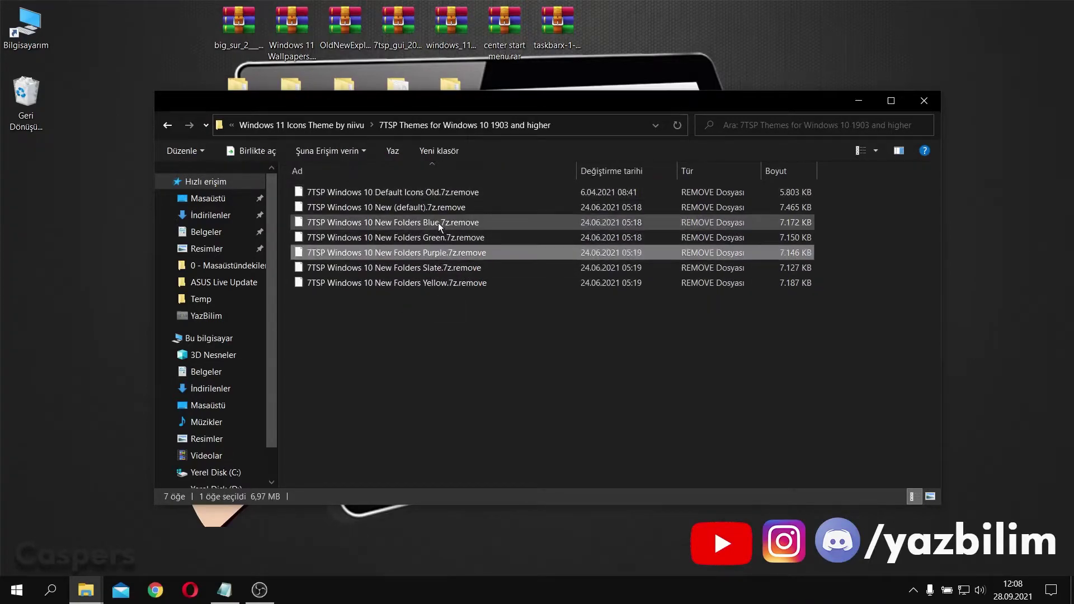
Rename the 7TSP Windows 10 New (default).7z.remove file to 7TSP Windows 10 New (default).7z, accepting the extension change
left_click(434, 285)
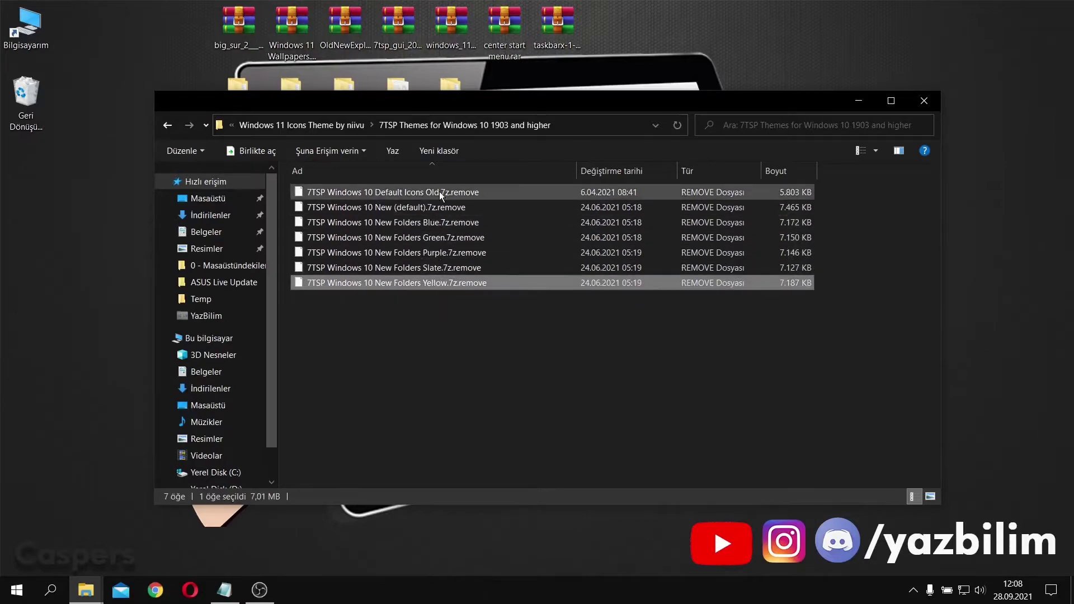
left_click(435, 210)
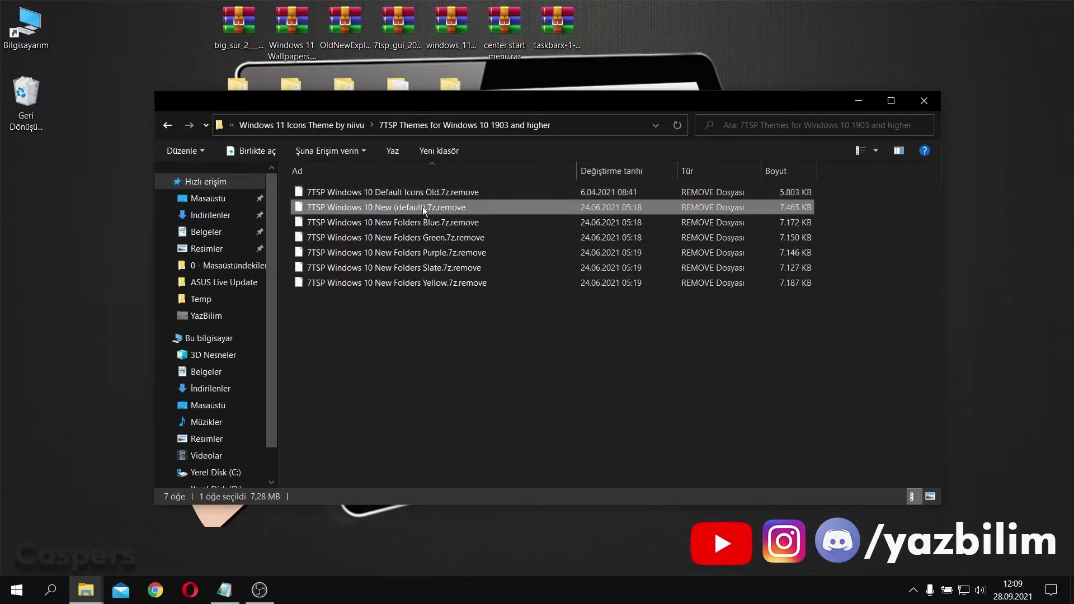
right_click(430, 208)
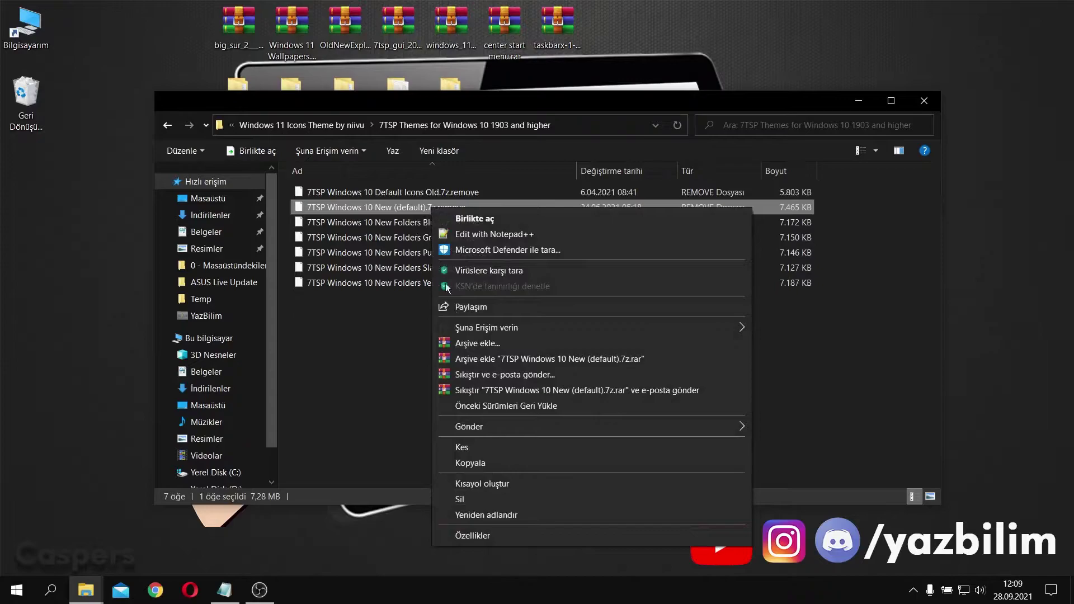
left_click(500, 515)
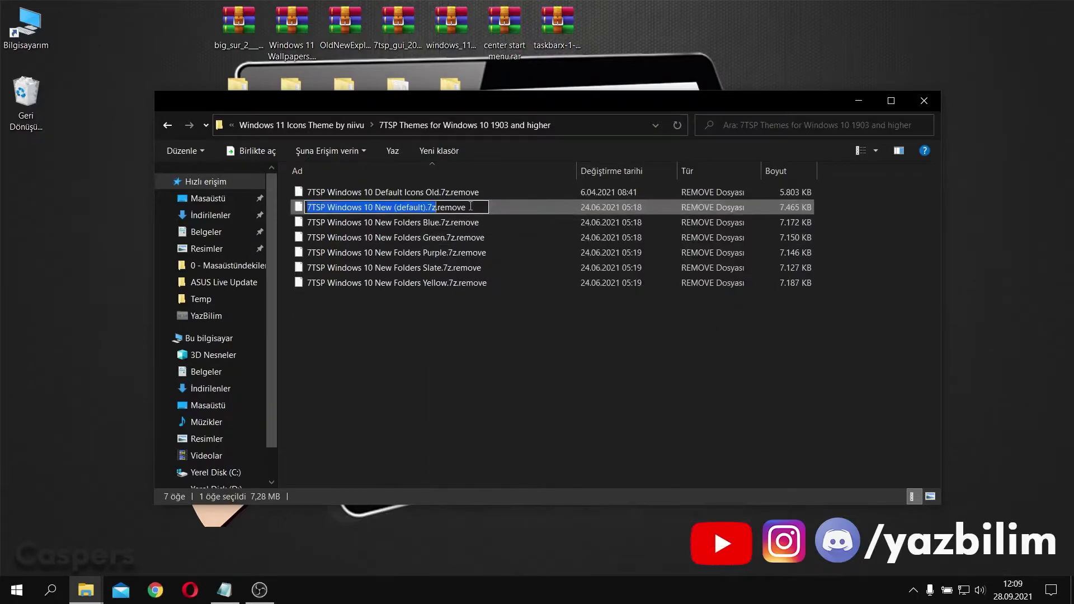
left_click(470, 206)
key("BackSpace")
key("BackSpace")
key("BackSpace")
key("BackSpace")
key("BackSpace")
key("BackSpace")
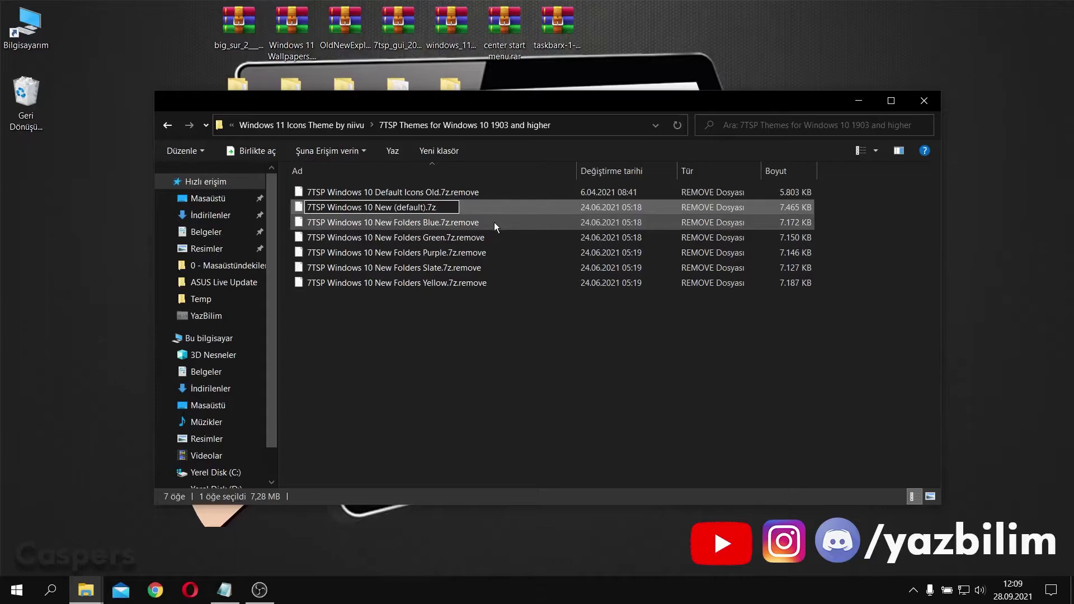
key("Return")
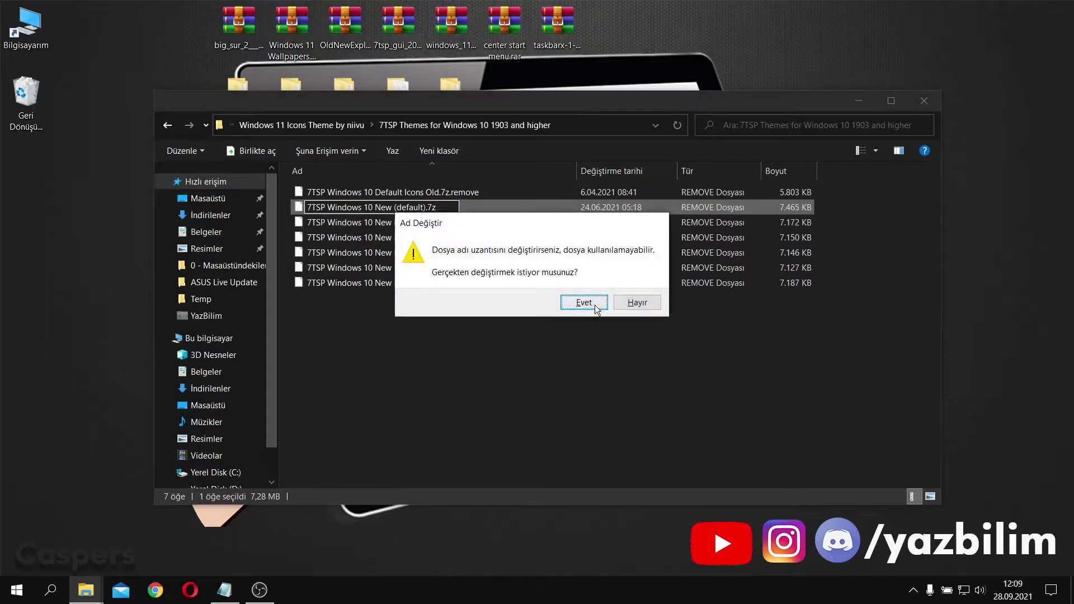
left_click(595, 302)
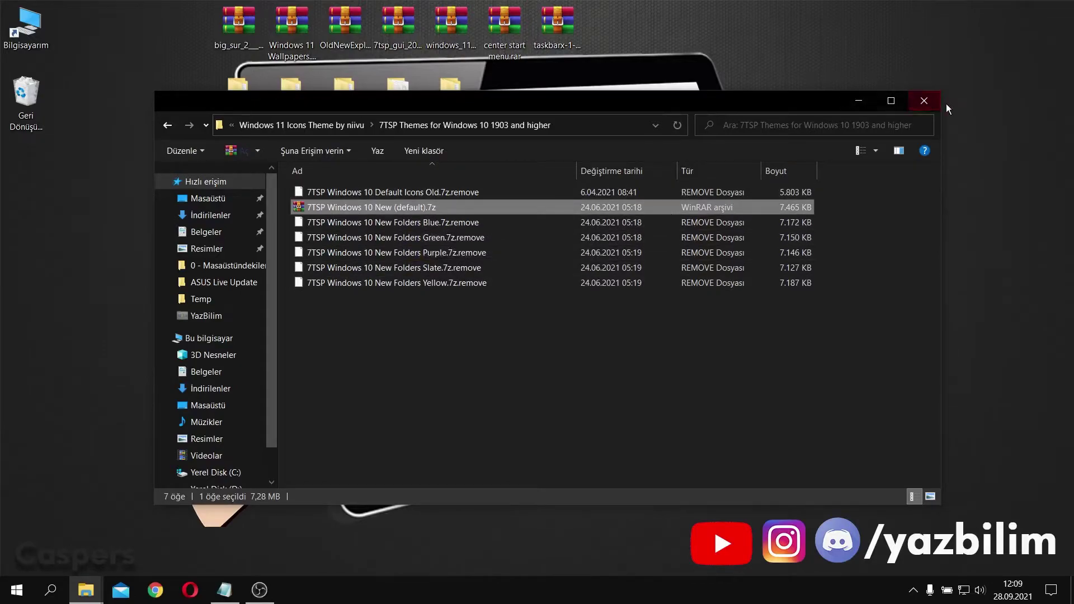
Minimize the icon themes folder, launch 7tsp GUI v0.6(2019).exe from the extracted 7tsp folder, accept its agreement and close the licence text
left_click(859, 101)
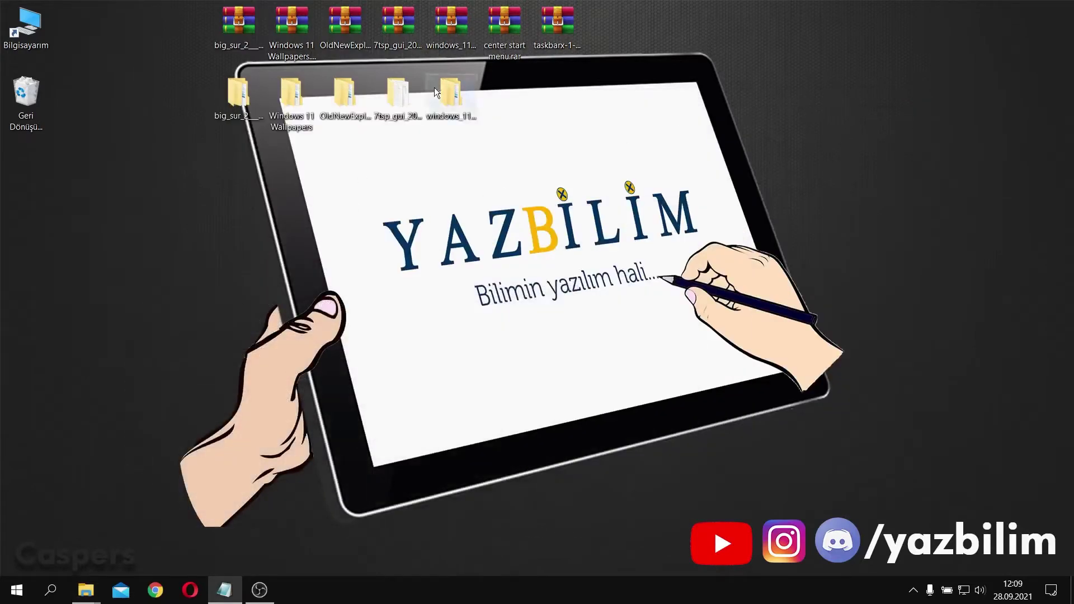
double_click(401, 95)
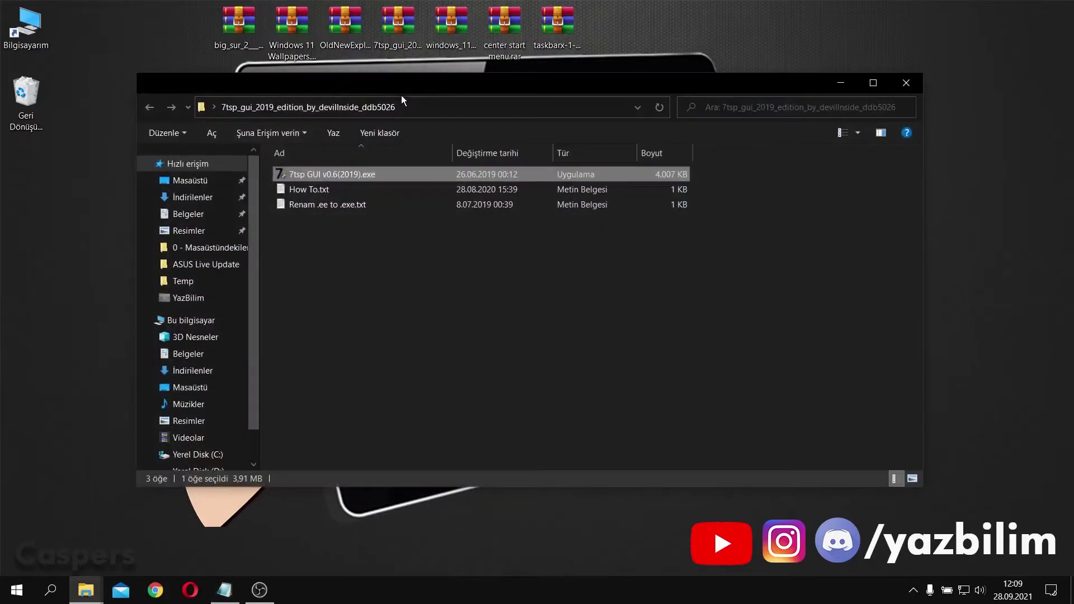
double_click(380, 178)
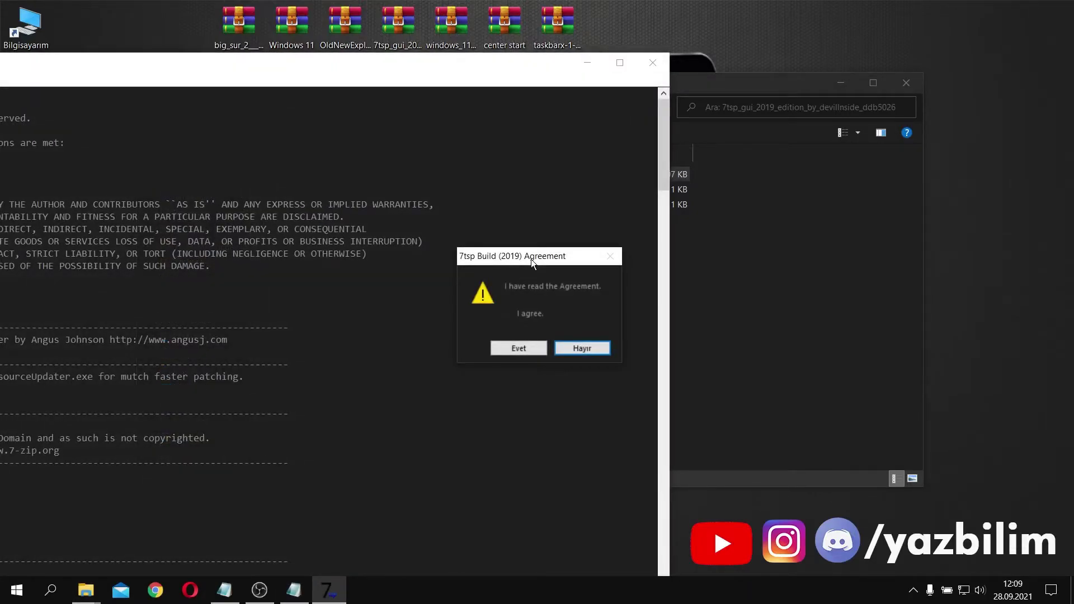
left_click(516, 353)
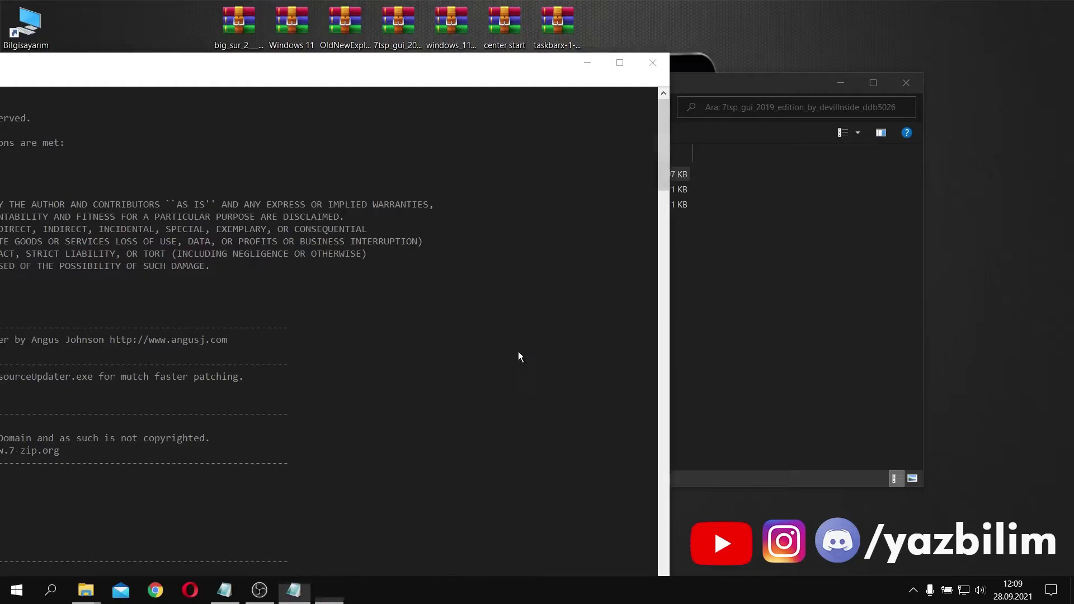
left_click(653, 62)
left_click_drag(527, 142, 632, 132)
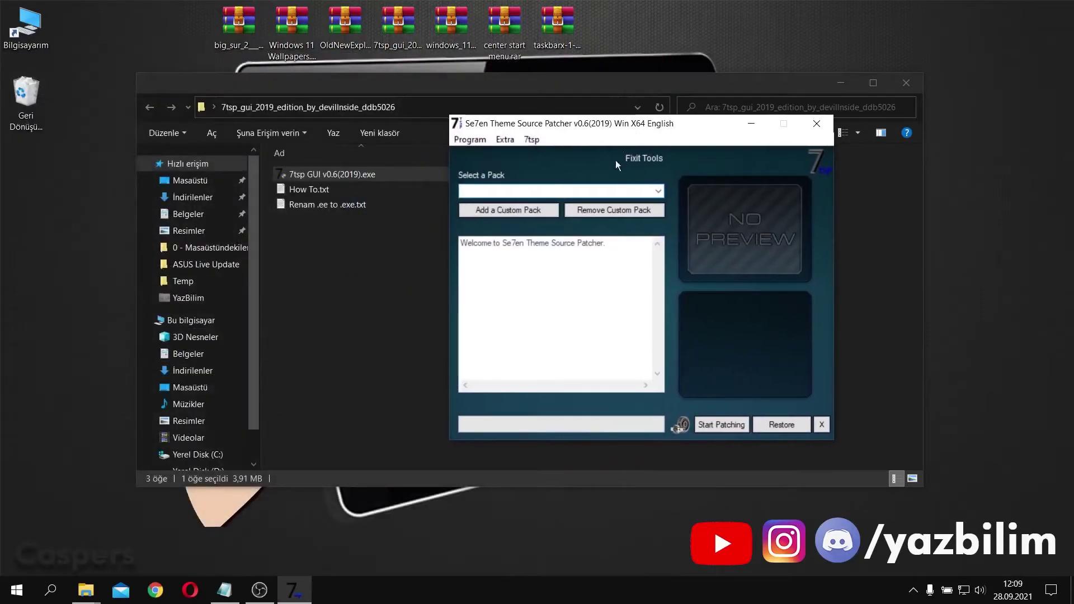
Add 7TSP Windows 10 New (default).7z from the extracted Windows 11 icon themes folder as a custom pack
left_click(521, 214)
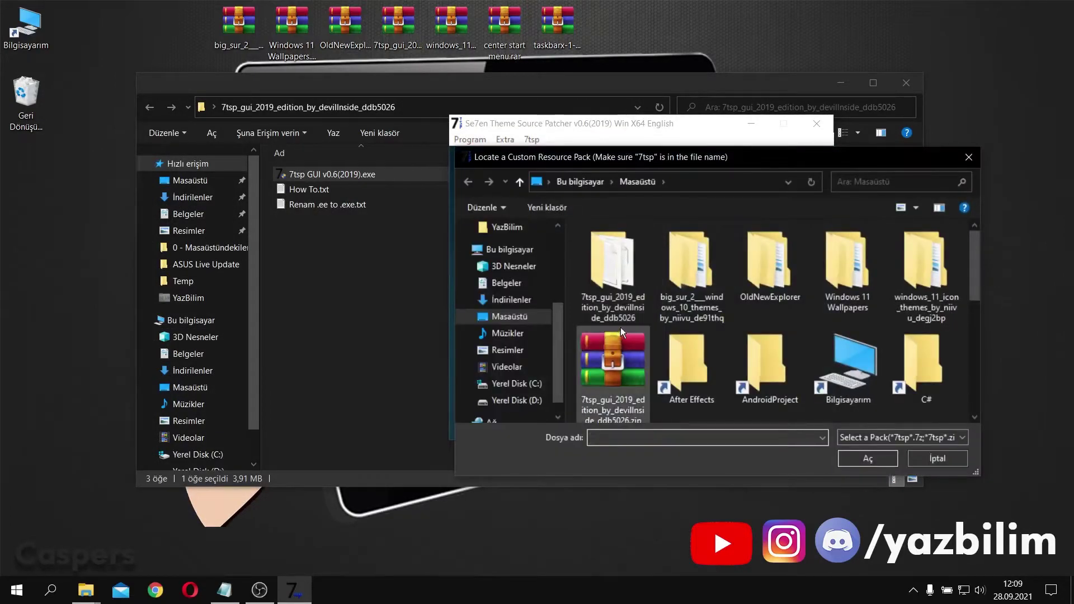
left_click_drag(509, 90, 507, 169)
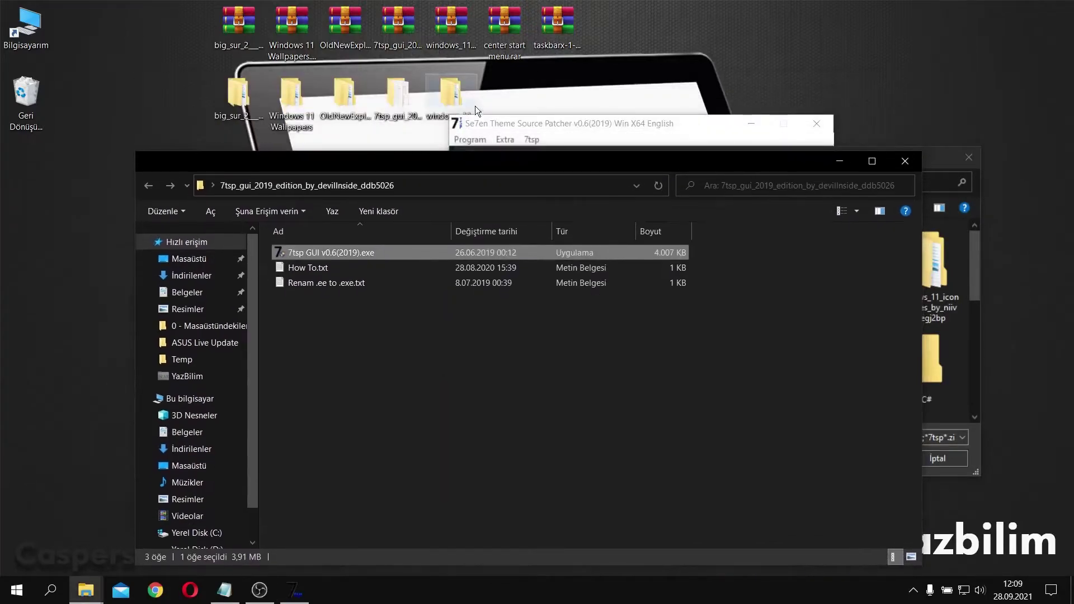
left_click(529, 122)
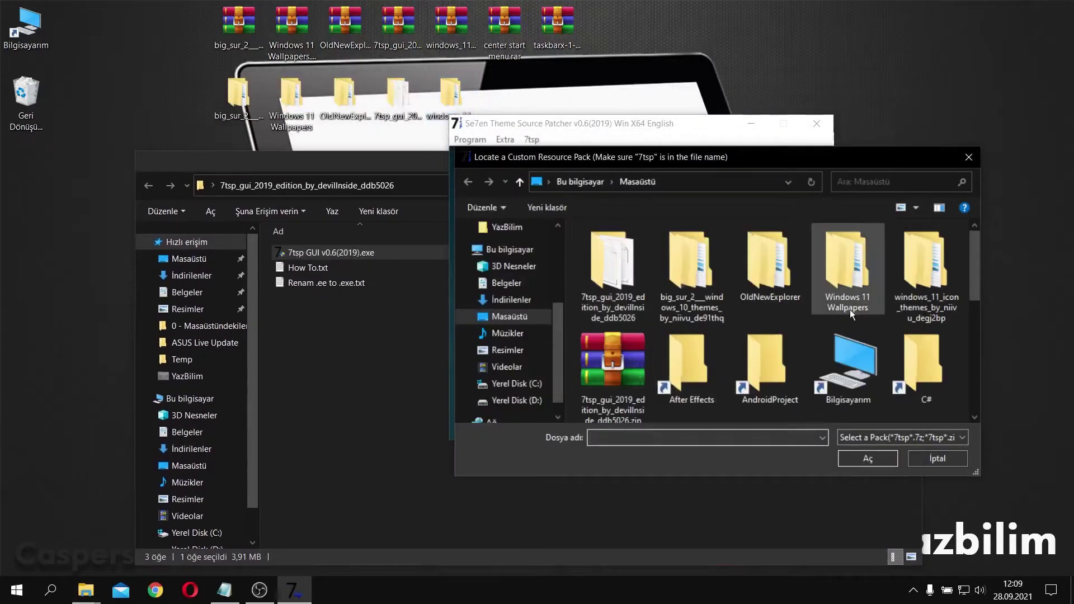
double_click(939, 317)
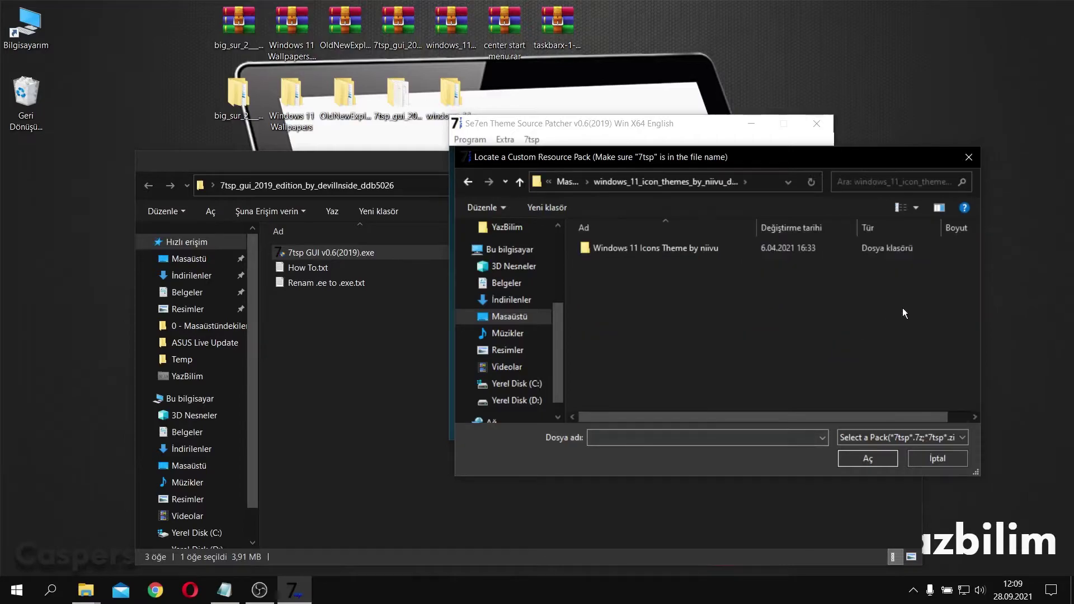
double_click(680, 250)
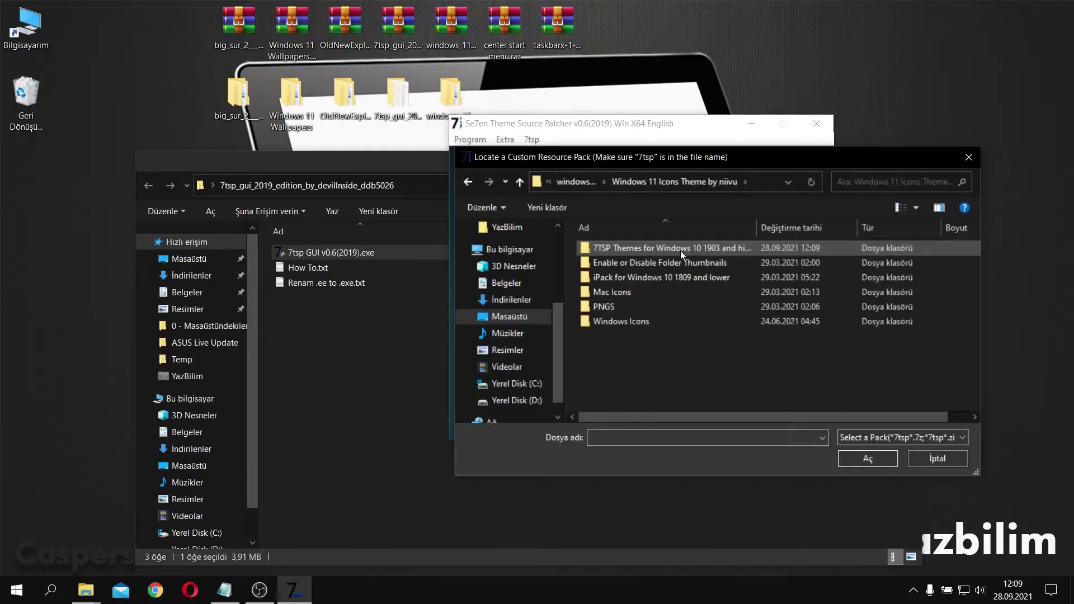
double_click(634, 251)
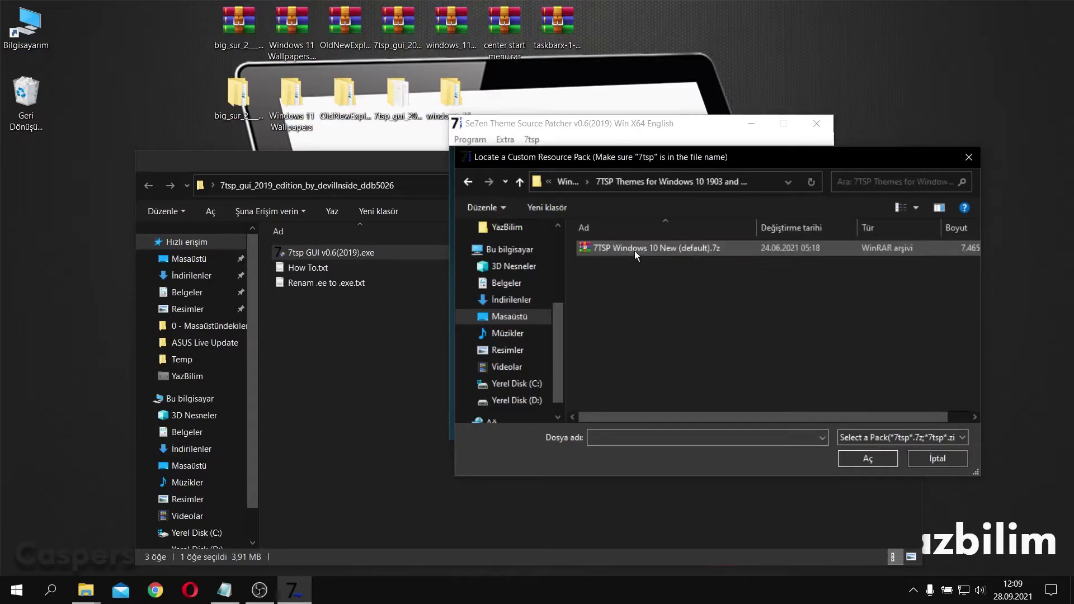
left_click(682, 250)
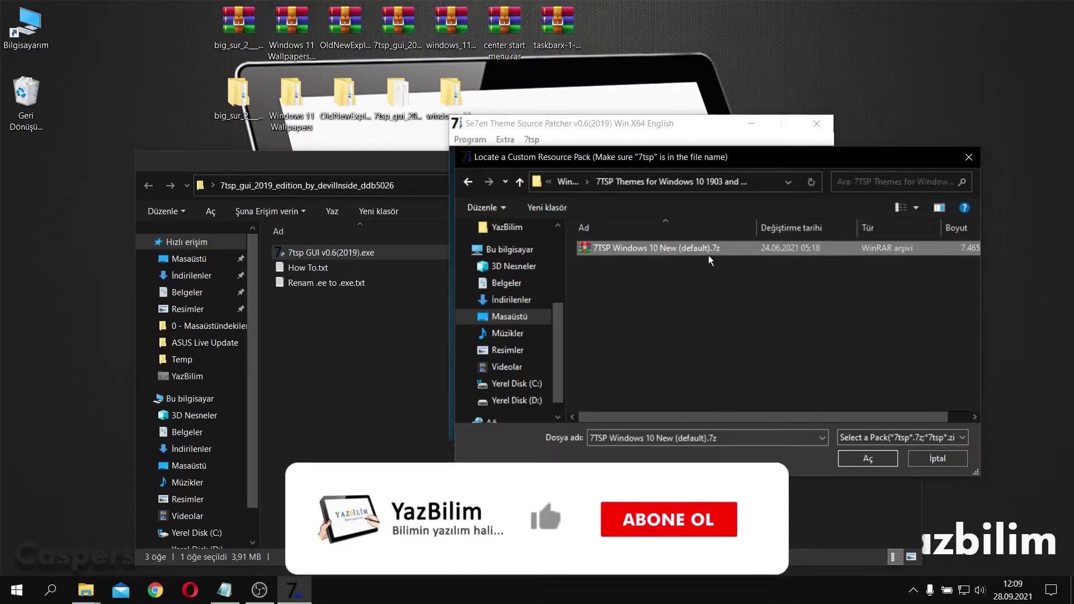
left_click(882, 453)
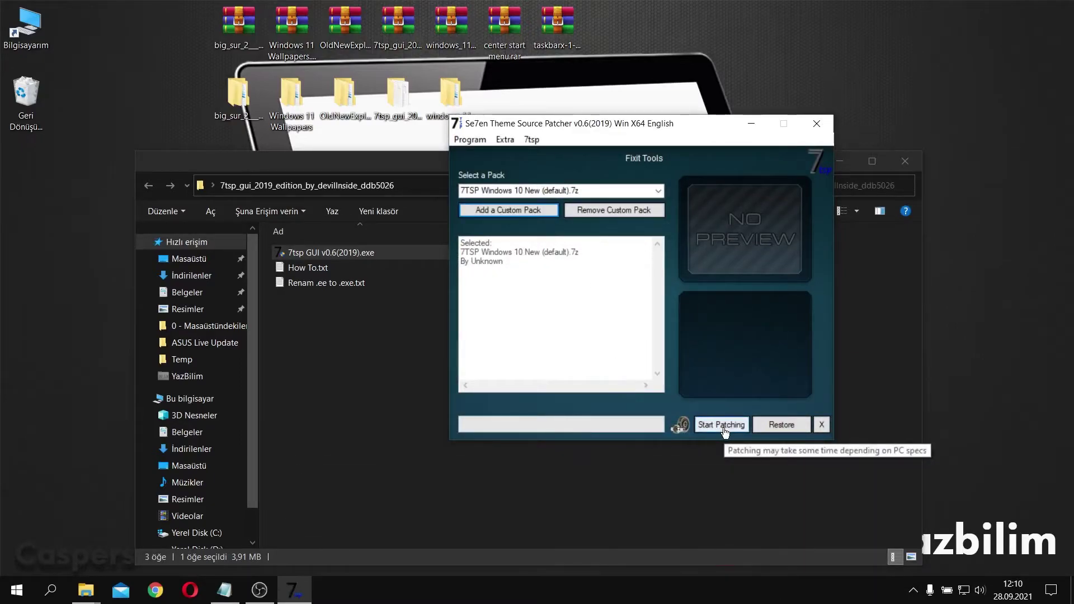
Patch the system with the selected 7TSP Windows 10 New (default).7z pack and reboot the computer
left_click(728, 425)
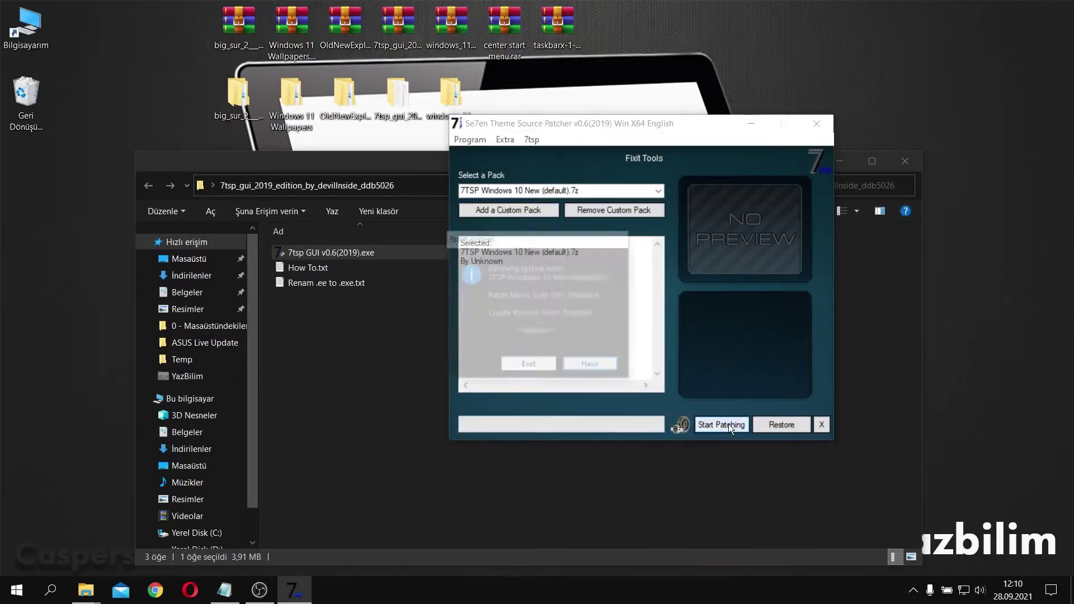
left_click(535, 371)
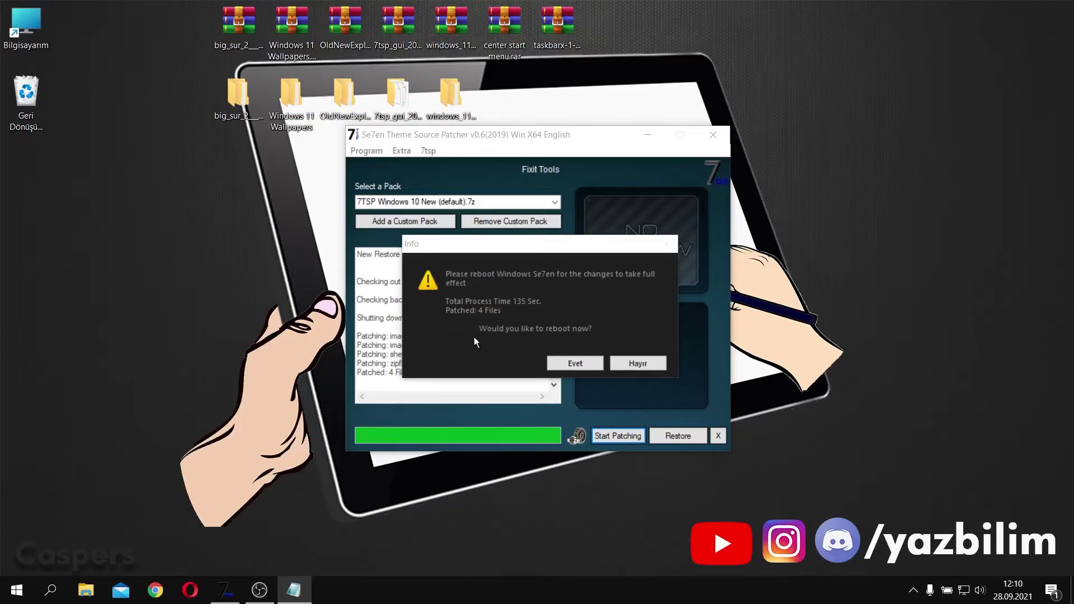
left_click(574, 363)
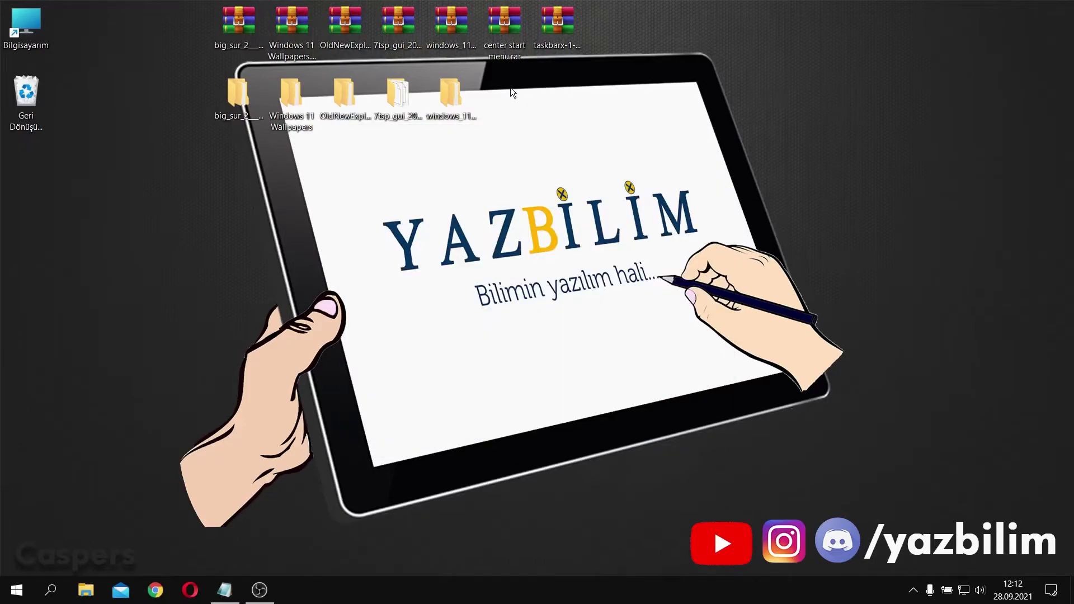
Extract the center start menu archive into its own folder and place that folder on the desktop below the archive
double_click(498, 56)
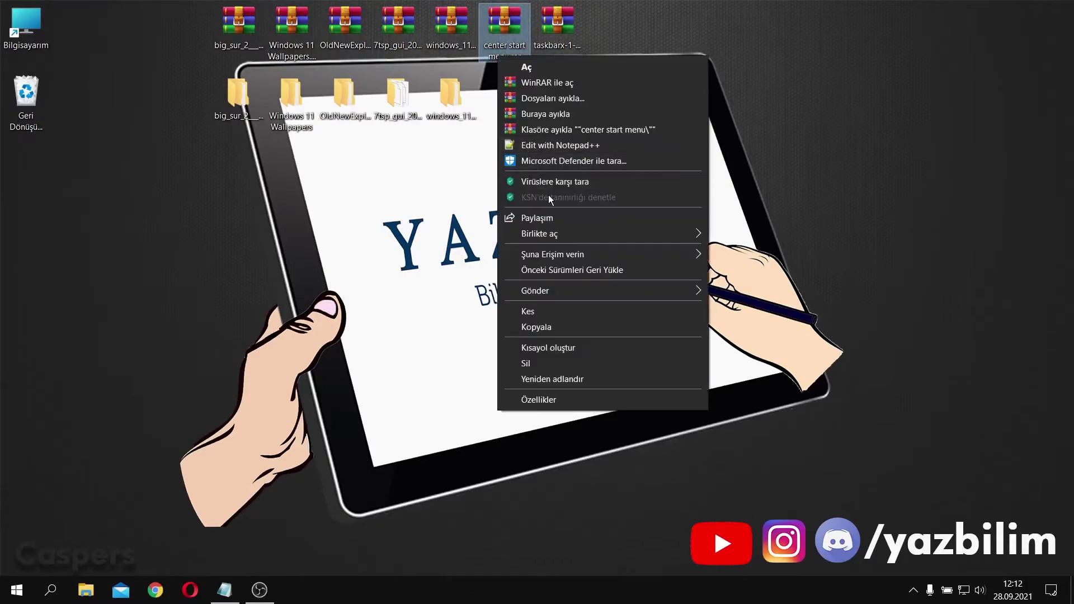
left_click(553, 125)
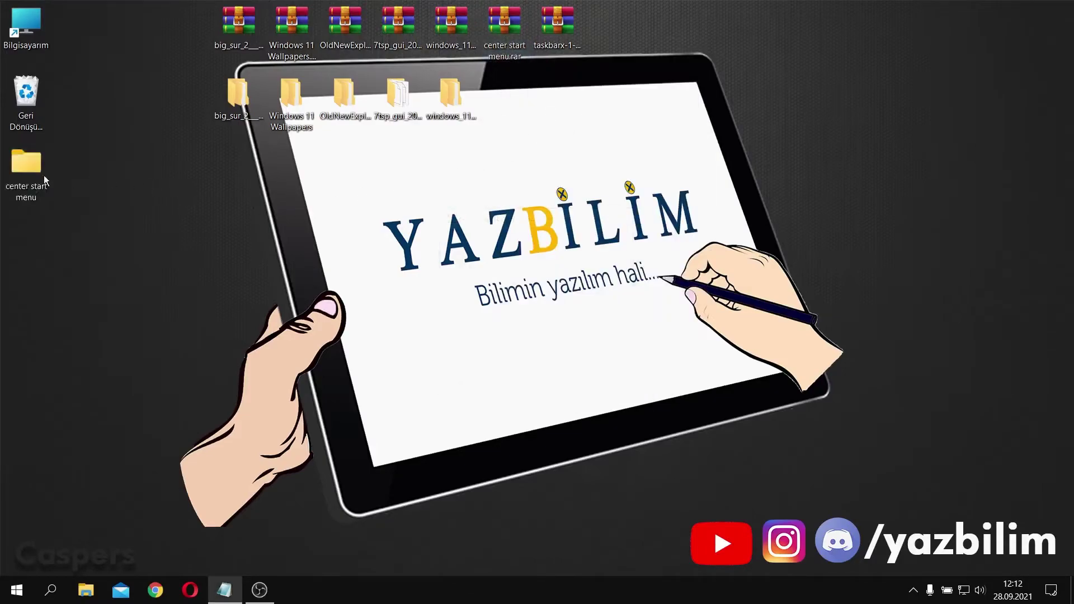
left_click_drag(338, 180, 502, 96)
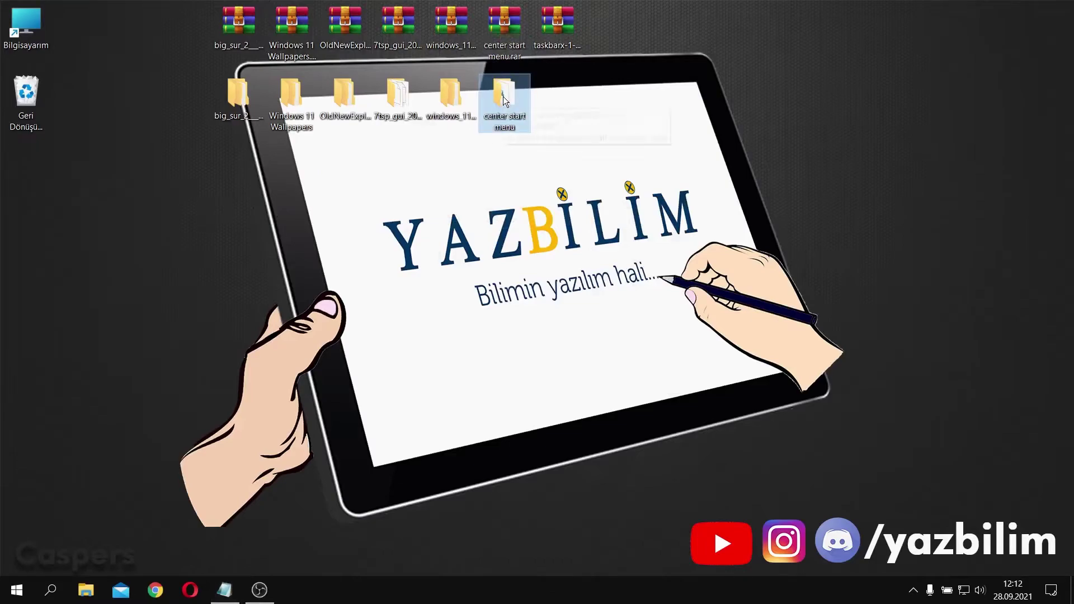
Move empty.png, Small Or.ico and Start.exe from the center start menu folder to the root of drive C:
double_click(502, 96)
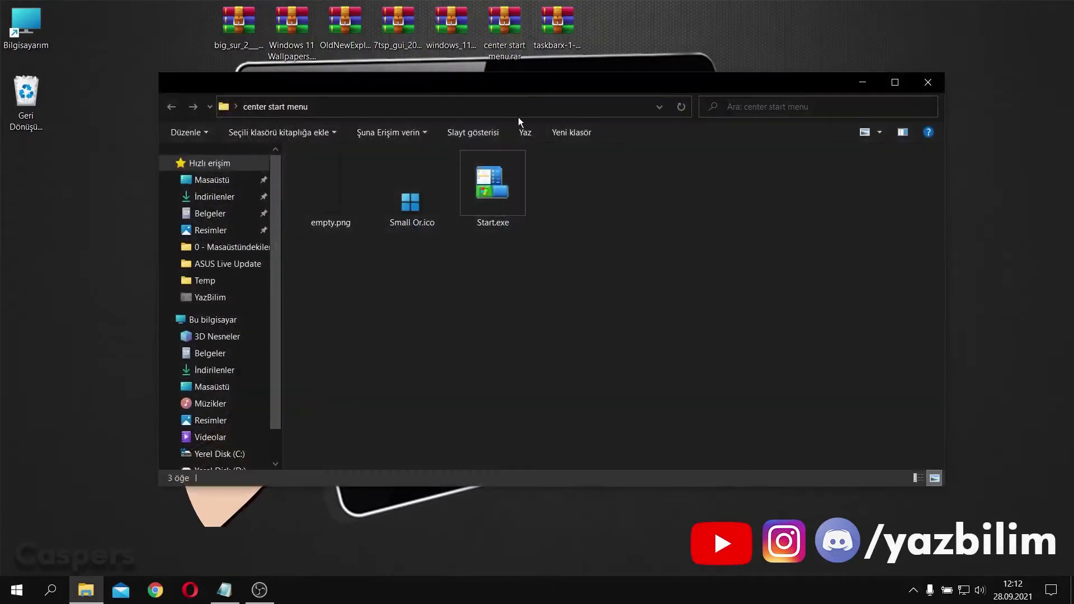
left_click_drag(522, 224, 323, 197)
right_click(395, 193)
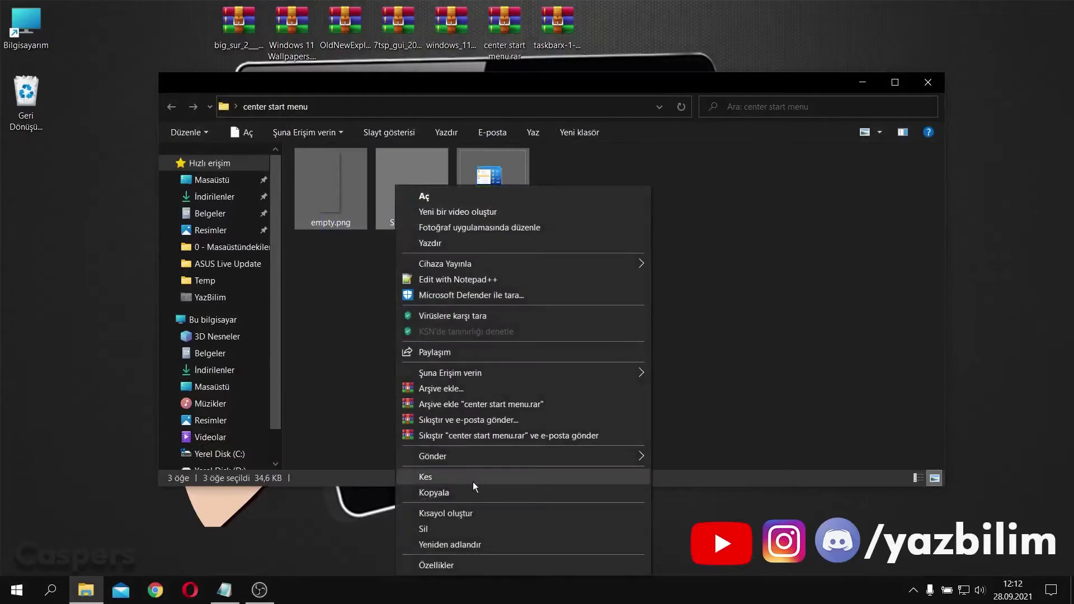
left_click(464, 481)
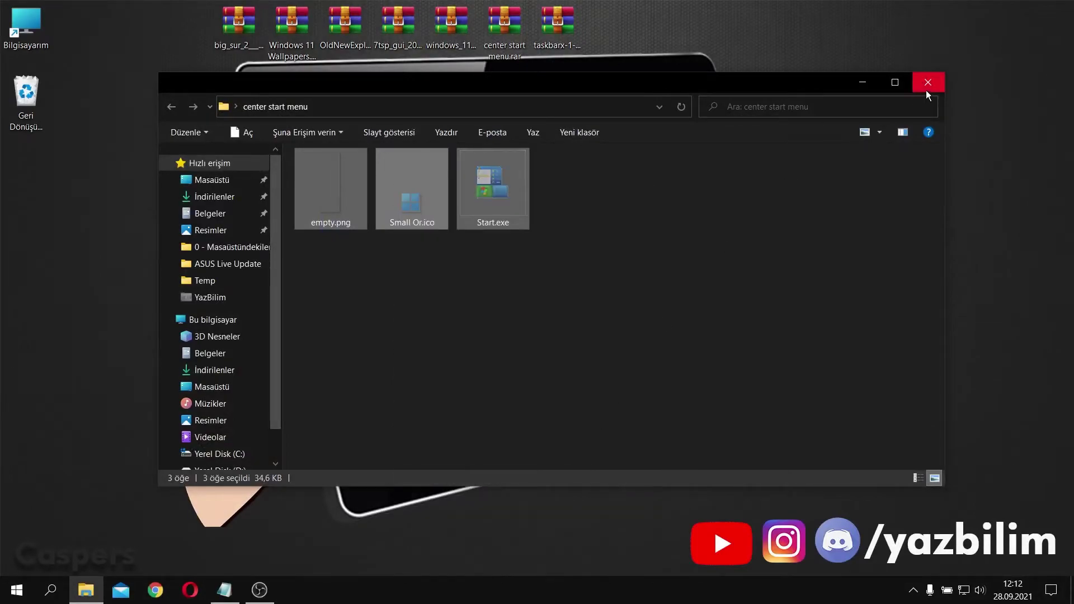
left_click(927, 82)
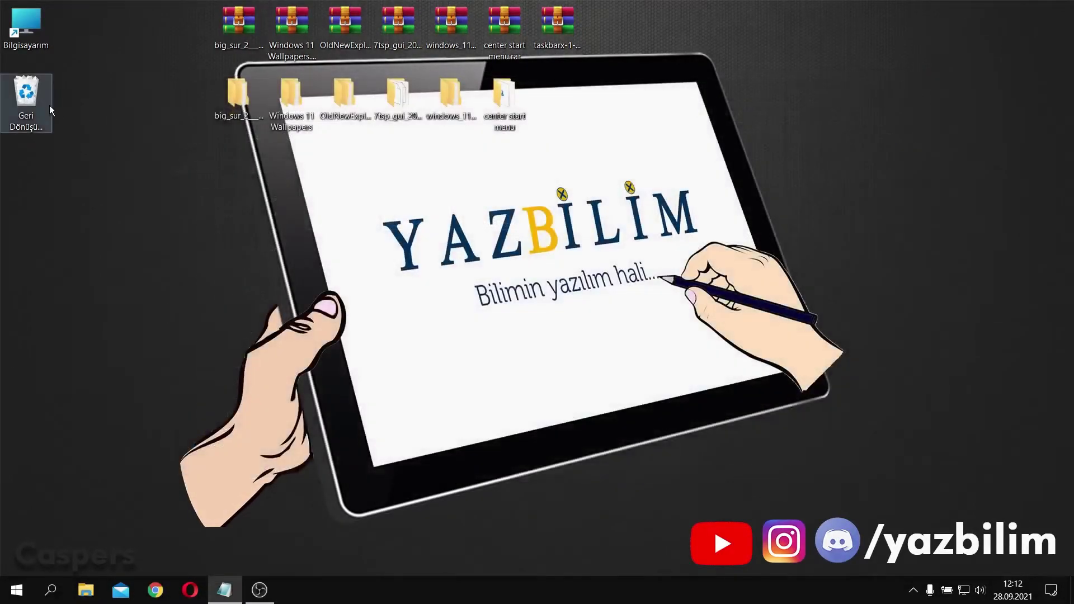
left_click(26, 25)
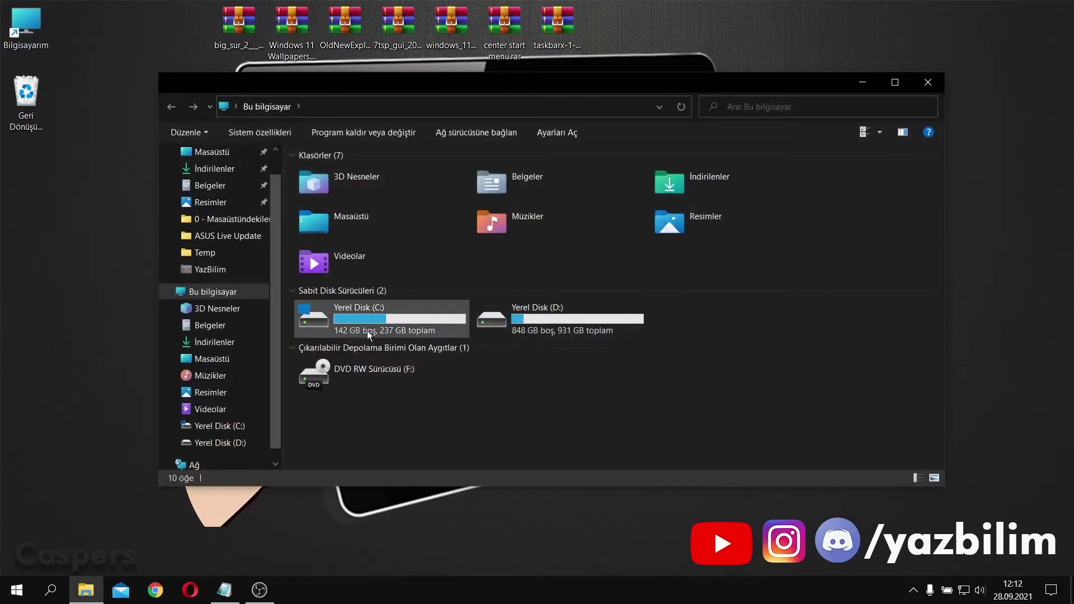
double_click(366, 331)
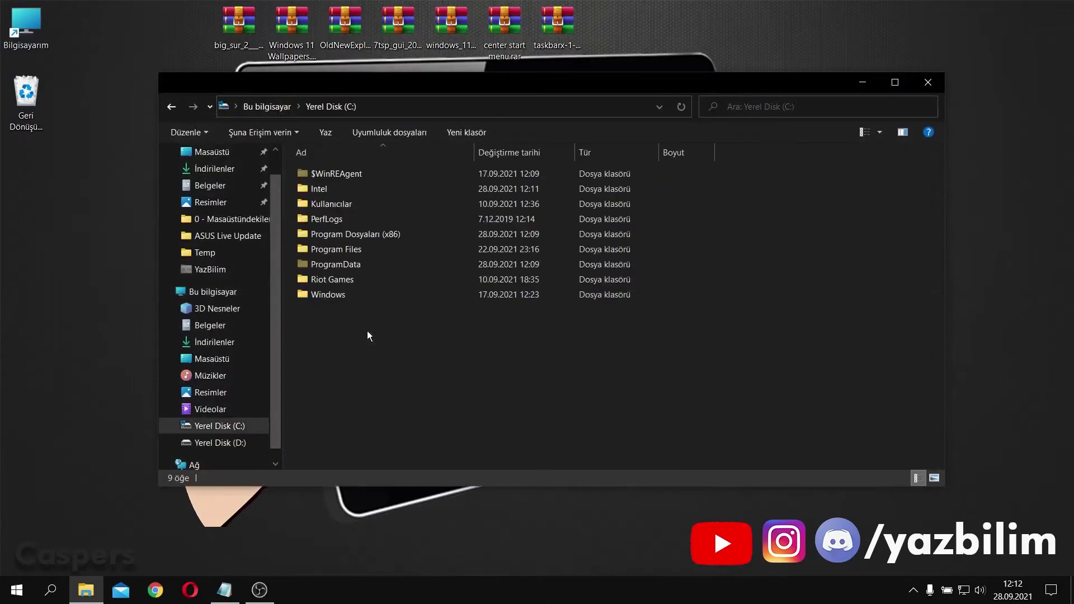
right_click(405, 348)
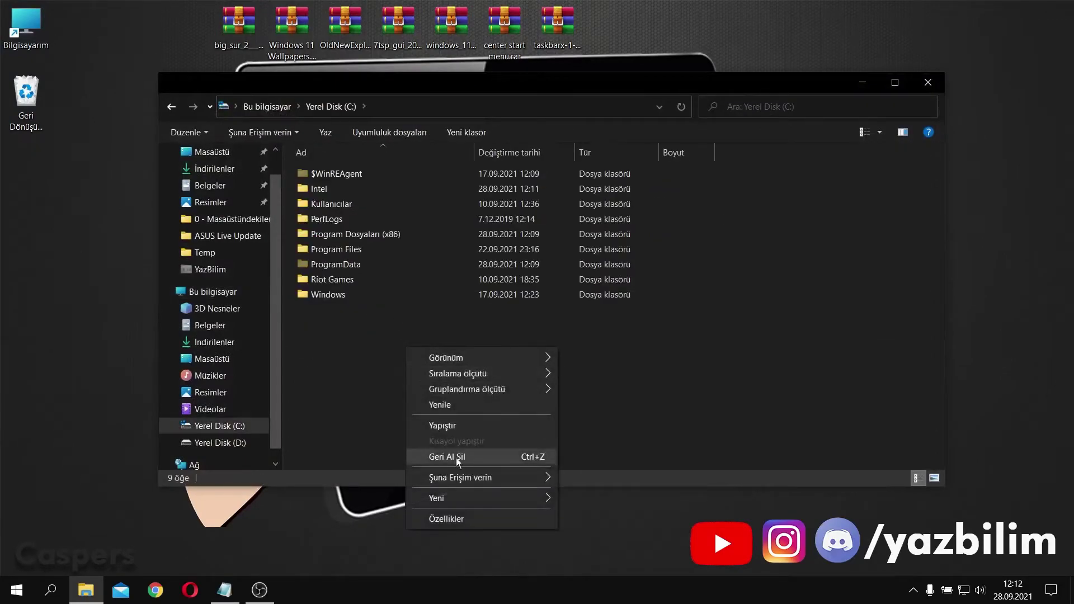
mouse_move(457, 499)
left_click(467, 452)
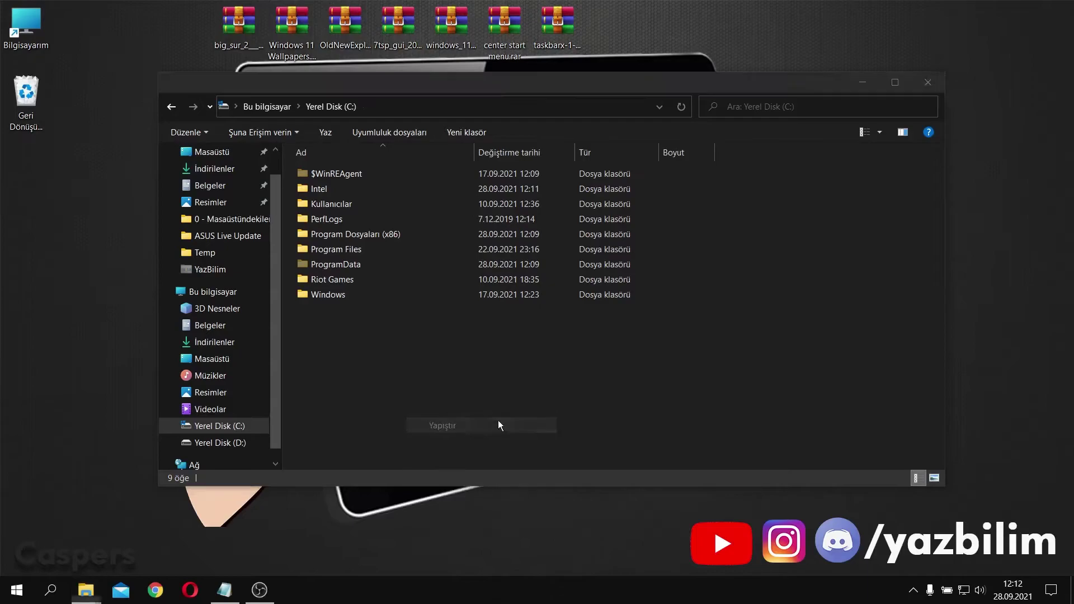
left_click(270, 256)
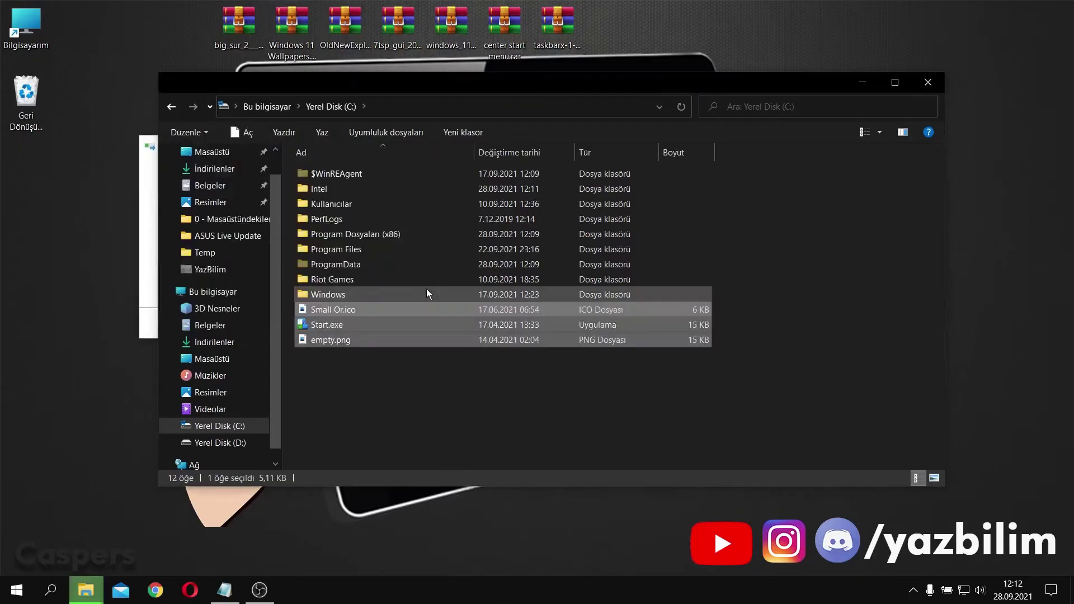
Create a desktop shortcut for Start.exe from the root of drive C: and close the folder window
double_click(351, 323)
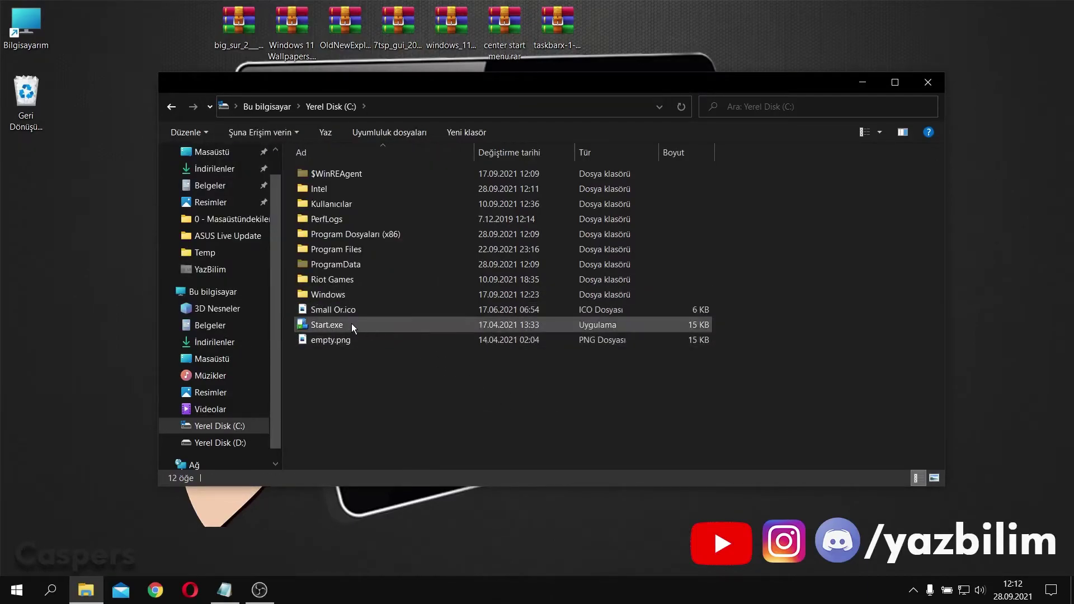
right_click(347, 324)
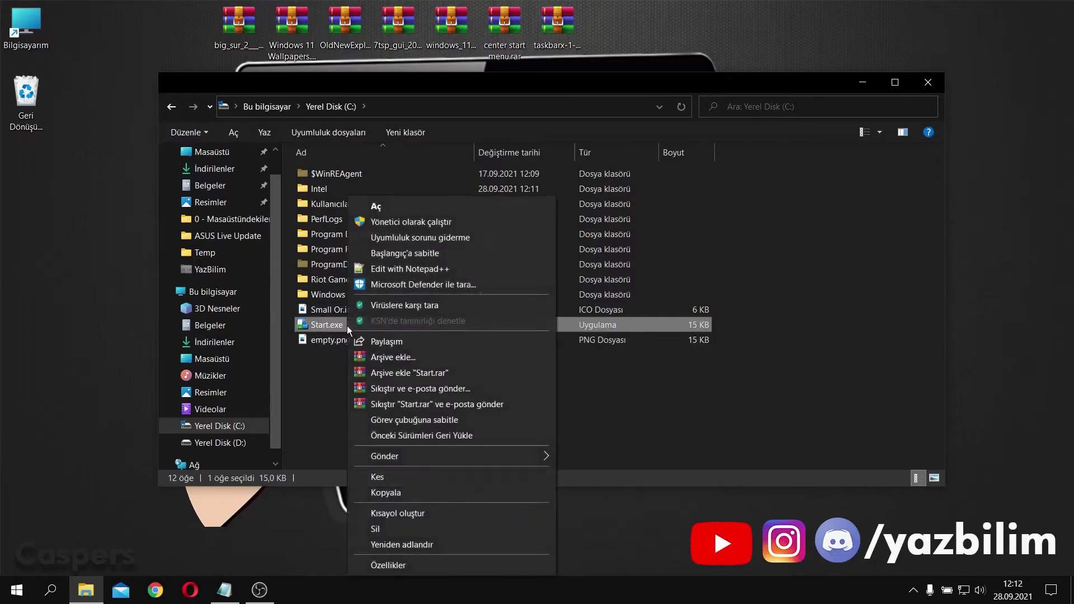
mouse_move(428, 462)
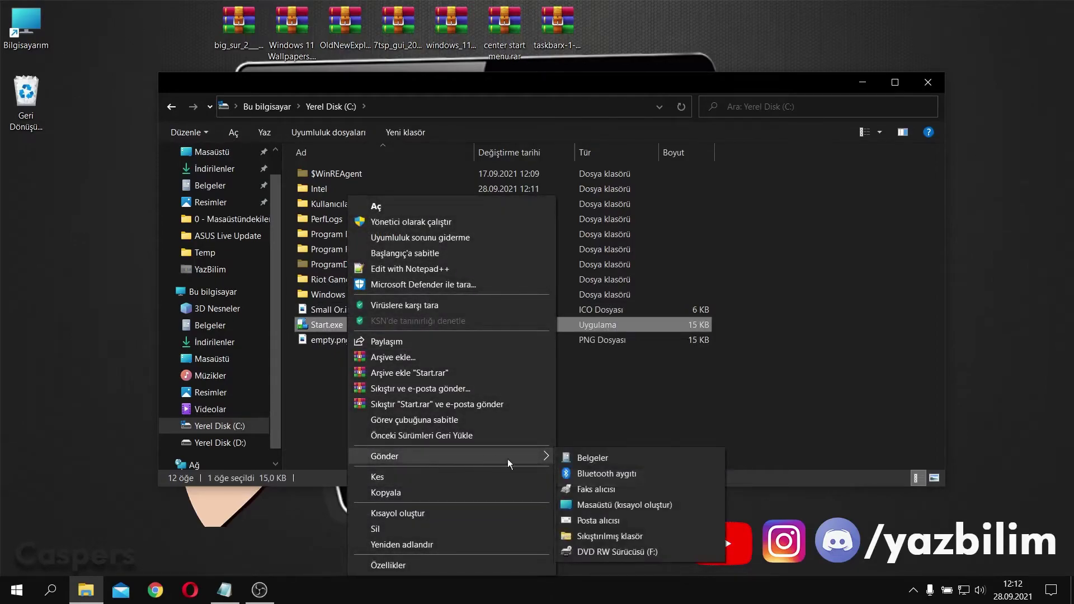
left_click(616, 505)
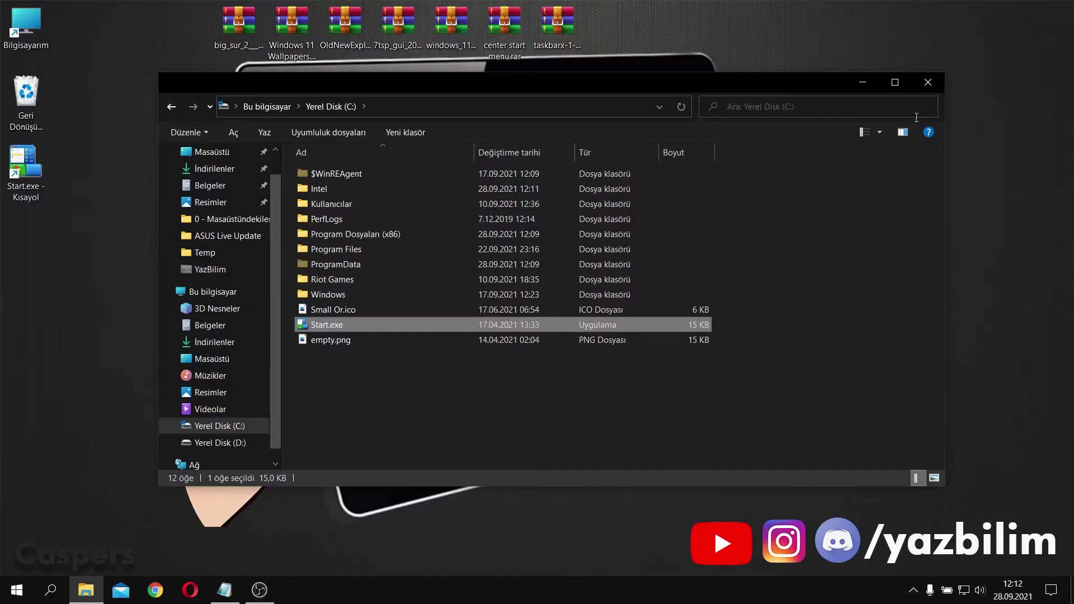
left_click(927, 83)
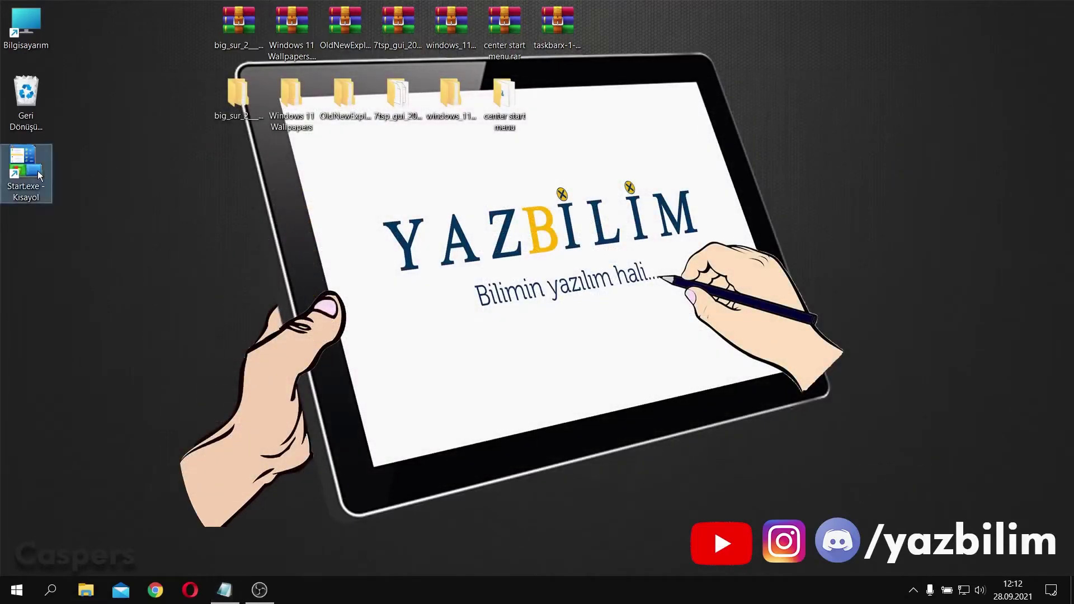
Change the icon of the Start.exe desktop shortcut to Small Or.ico from the root of drive C:
right_click(39, 175)
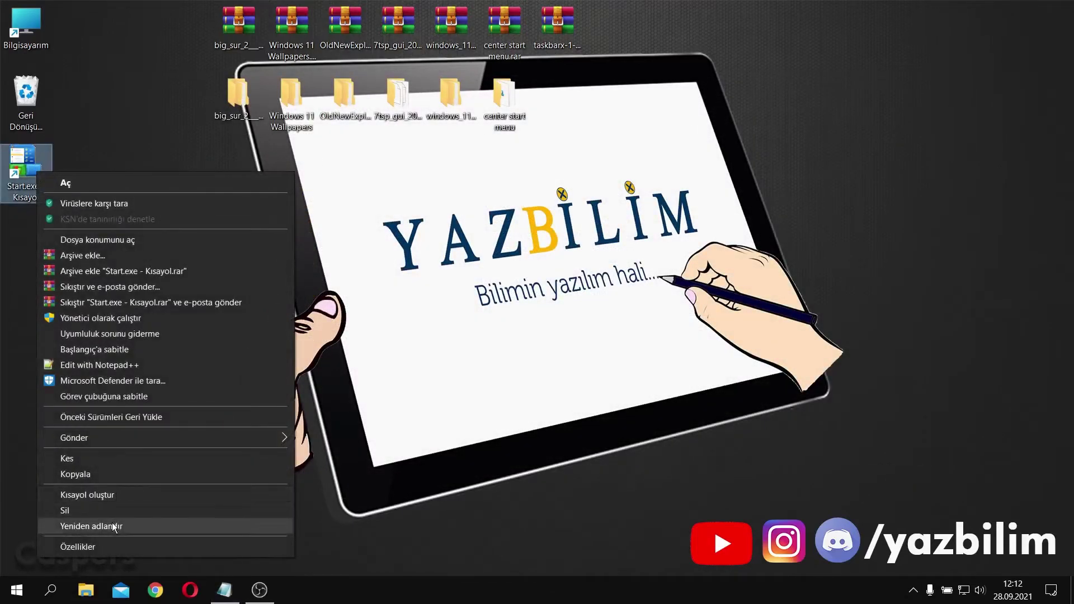
left_click(101, 542)
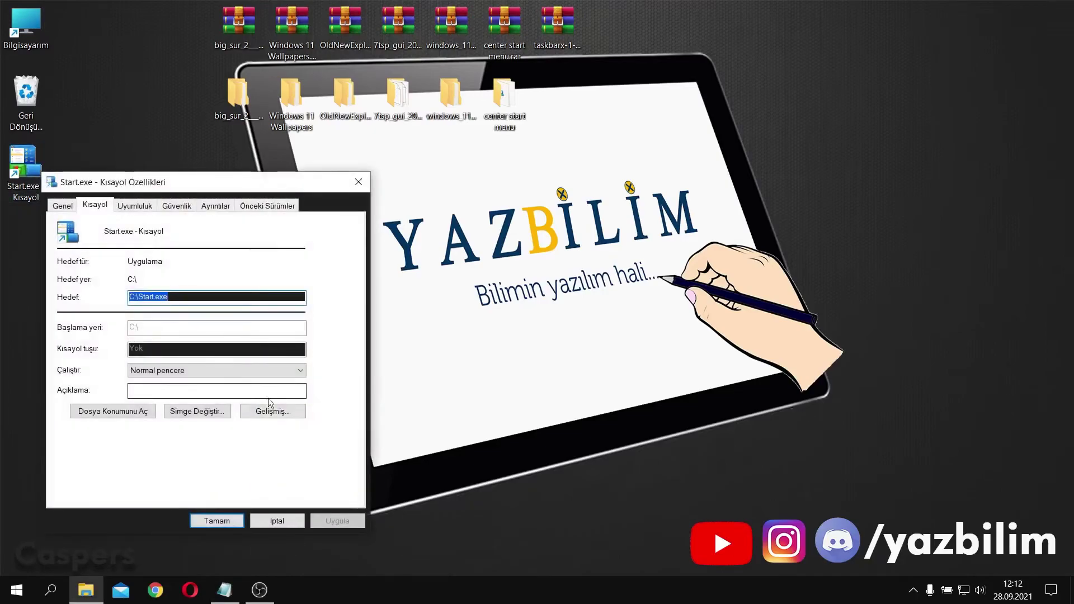
left_click(214, 414)
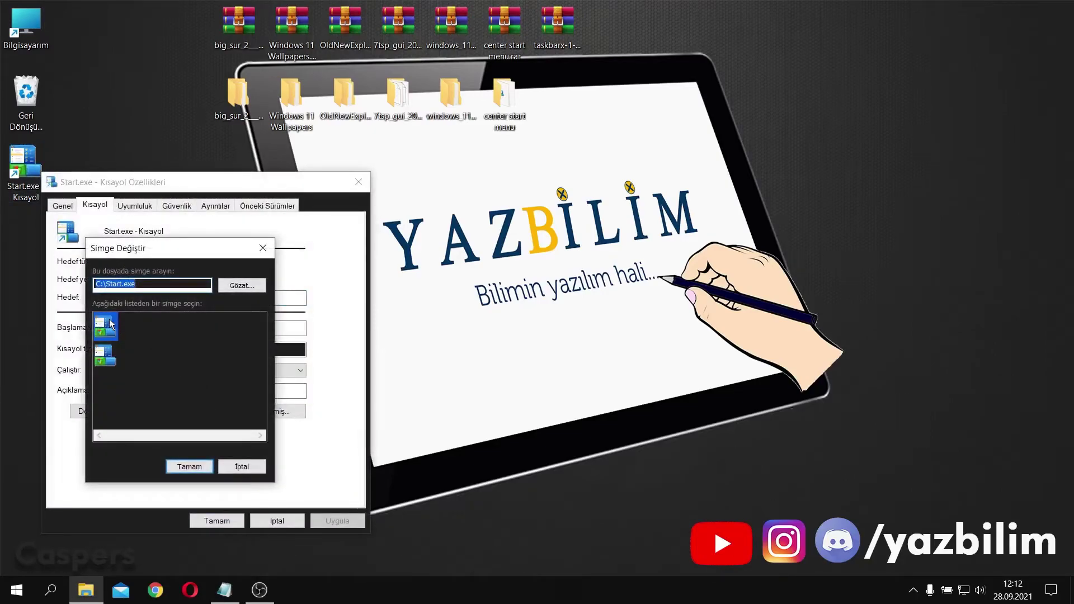
left_click(233, 287)
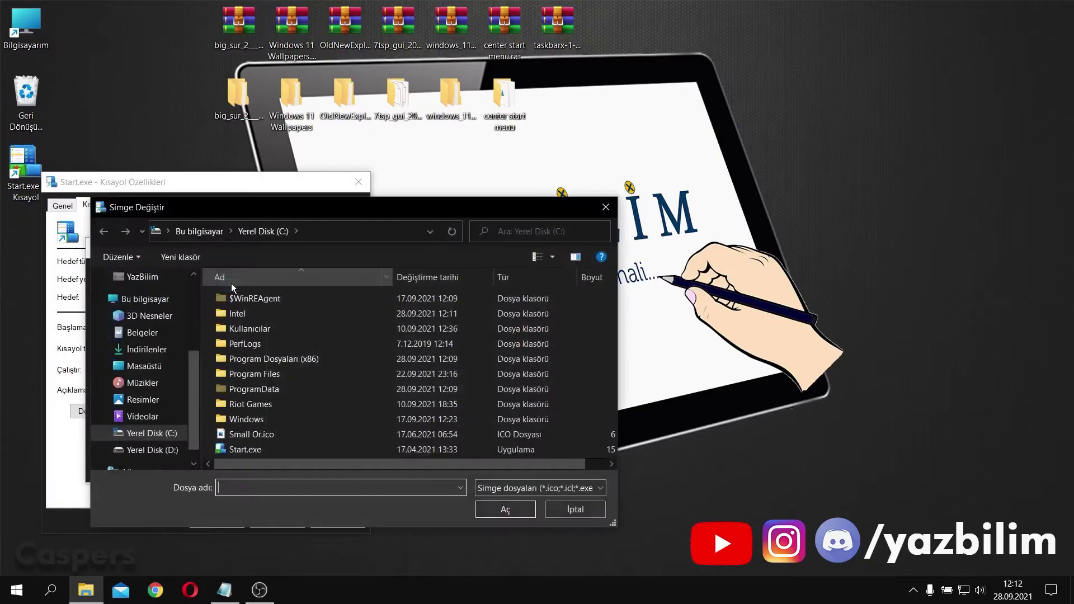
left_click(262, 438)
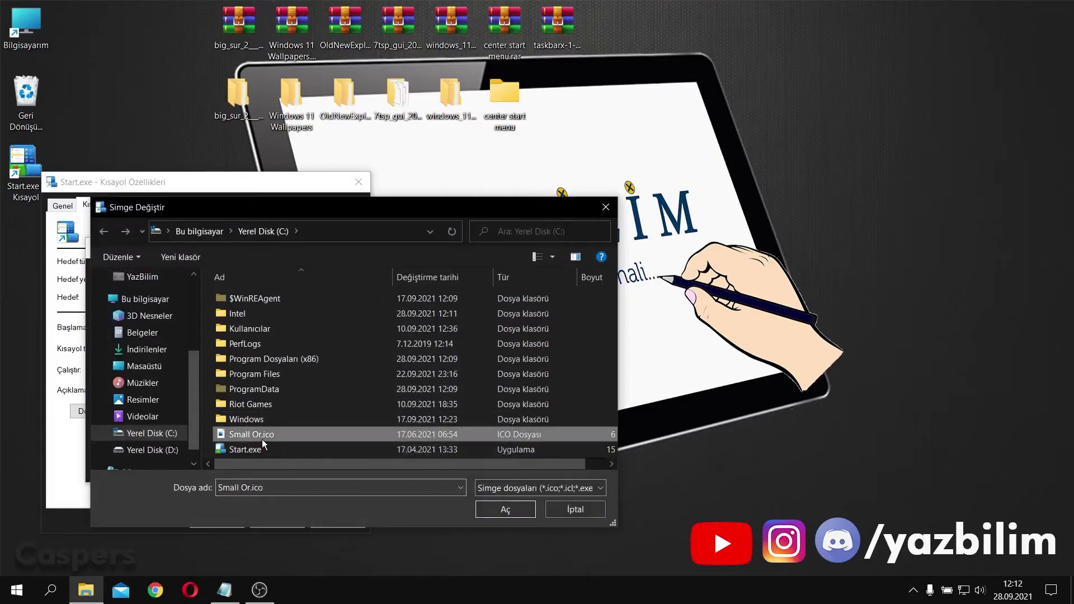
left_click(493, 510)
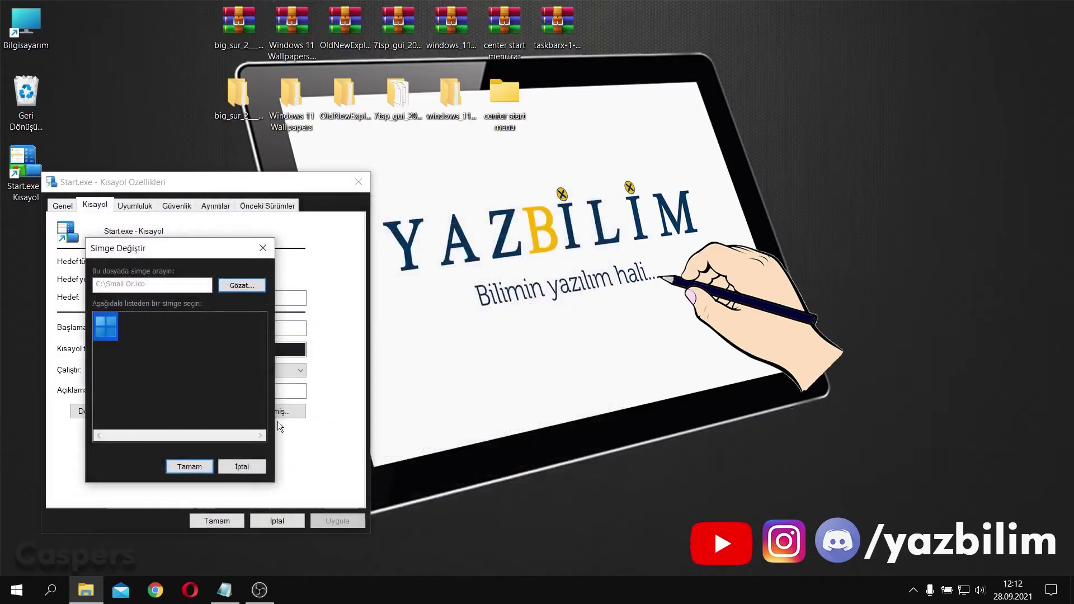
left_click(183, 468)
left_click(349, 524)
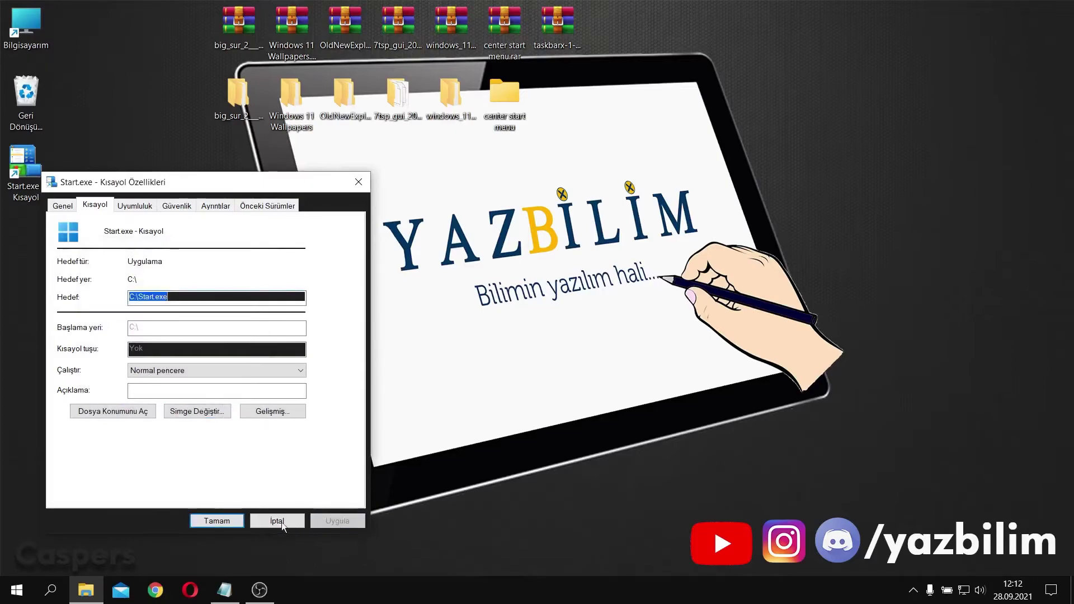
left_click(227, 517)
Rename the Start.exe desktop shortcut as Start and pin it to the taskbar
right_click(30, 177)
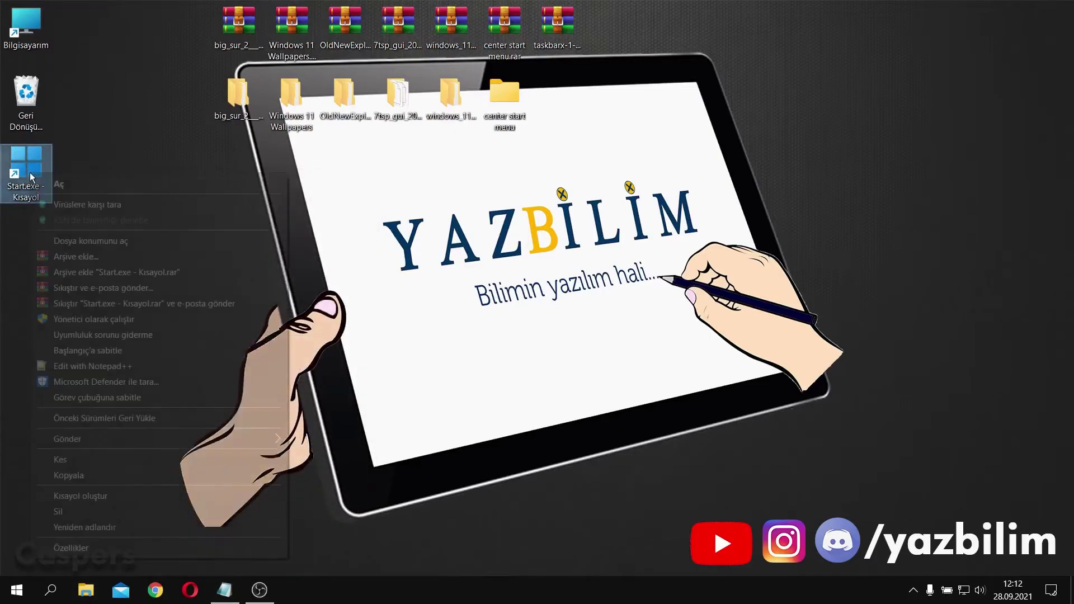
left_click(130, 527)
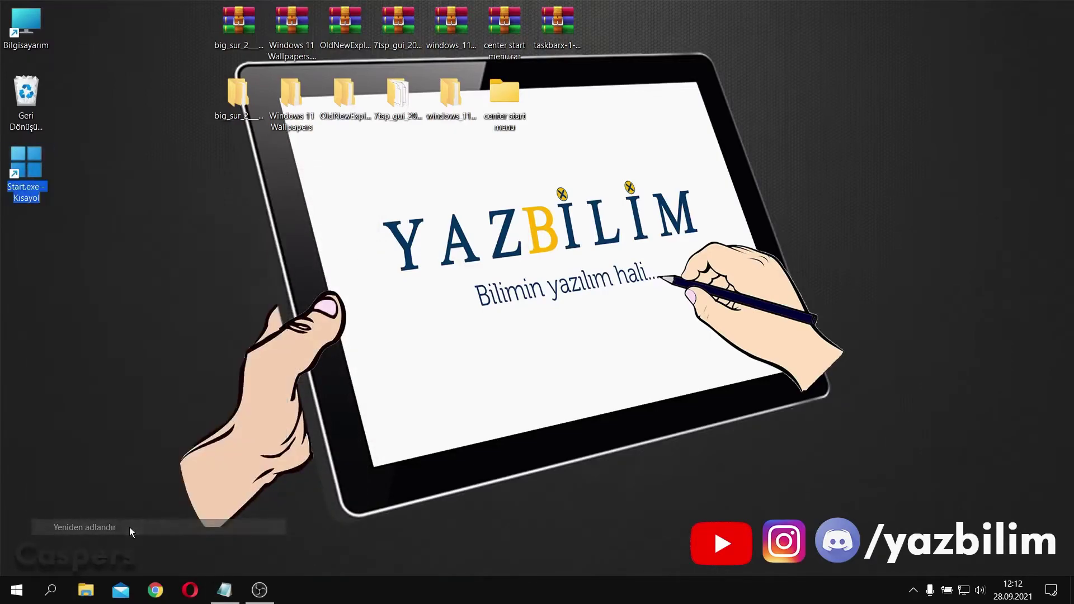
type("Start")
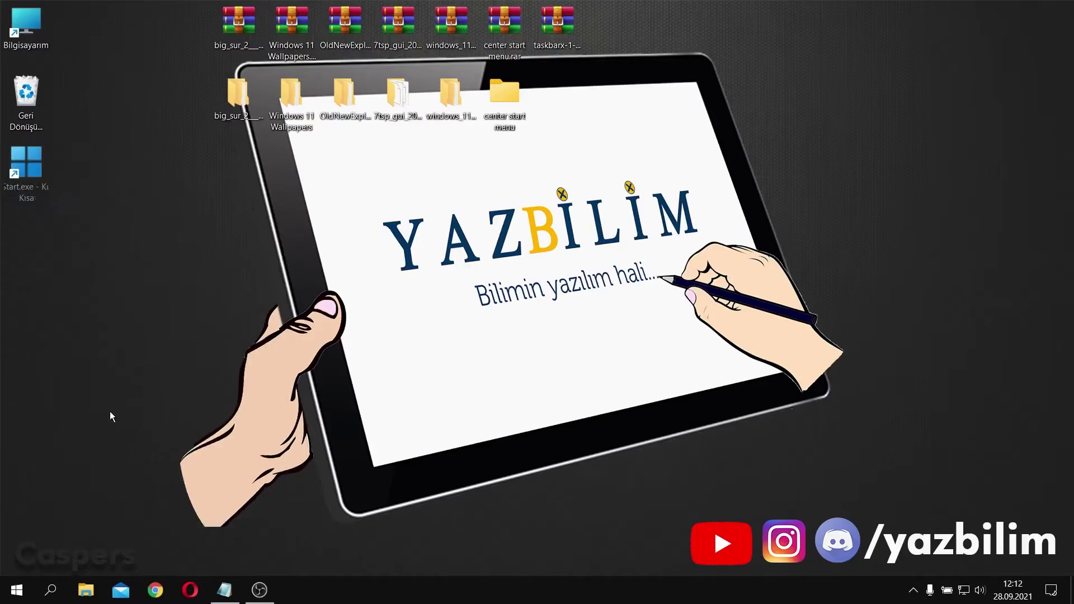
key("Return")
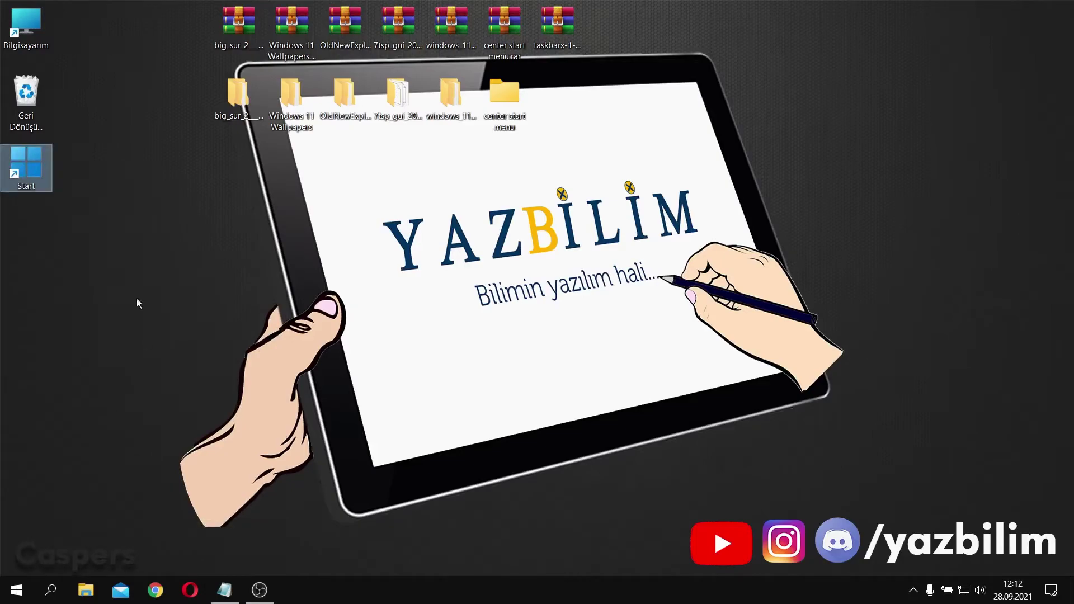
left_click_drag(36, 175, 307, 597)
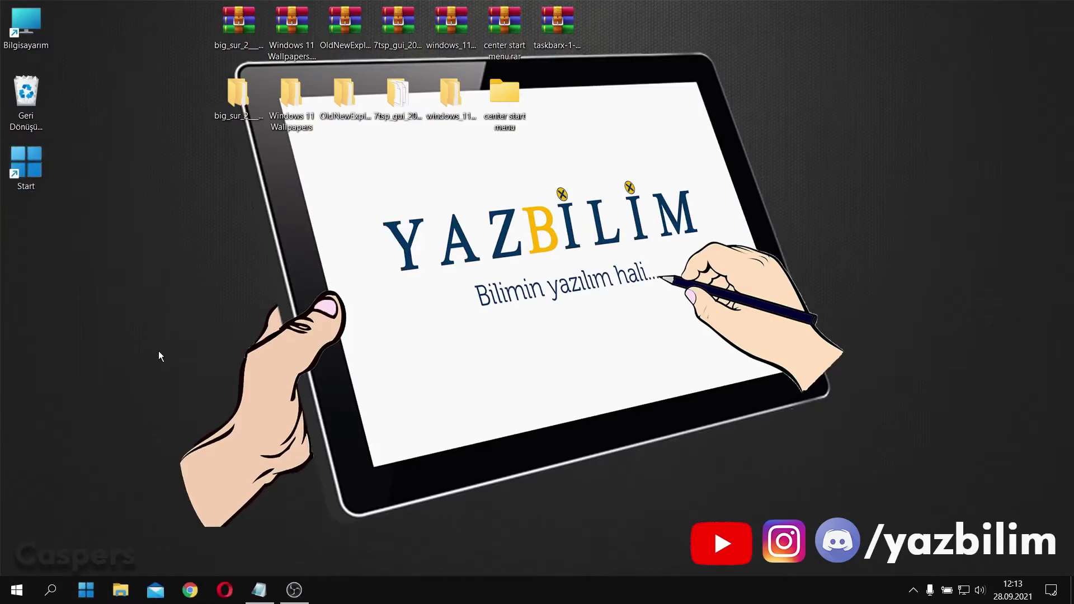
Extract the taskbarx-1-7-2-0 archive into its own folder and run TaskbarX.exe from that folder
right_click(572, 49)
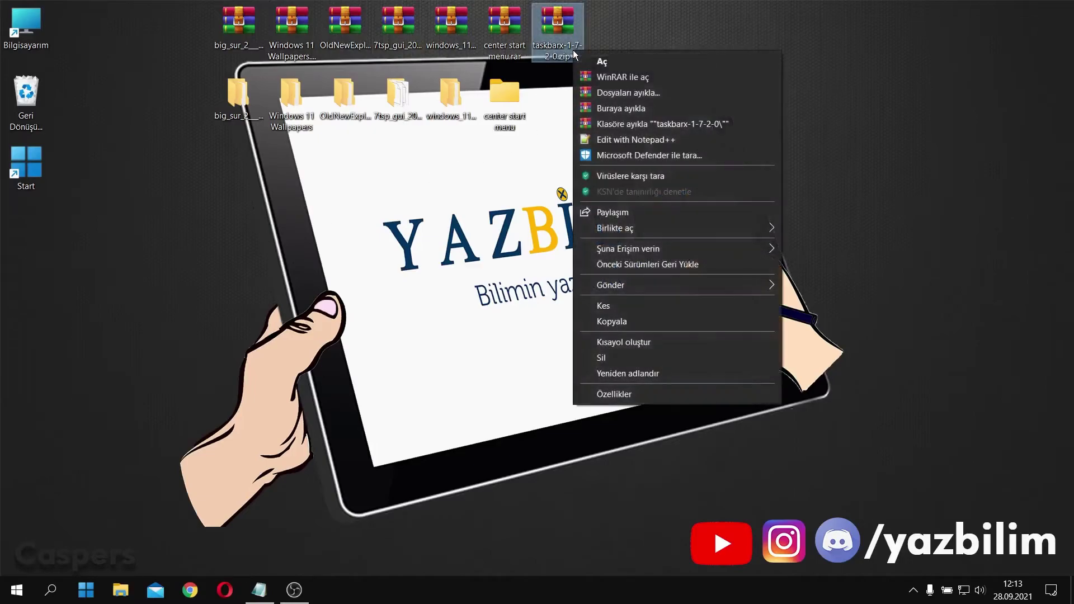
left_click(626, 119)
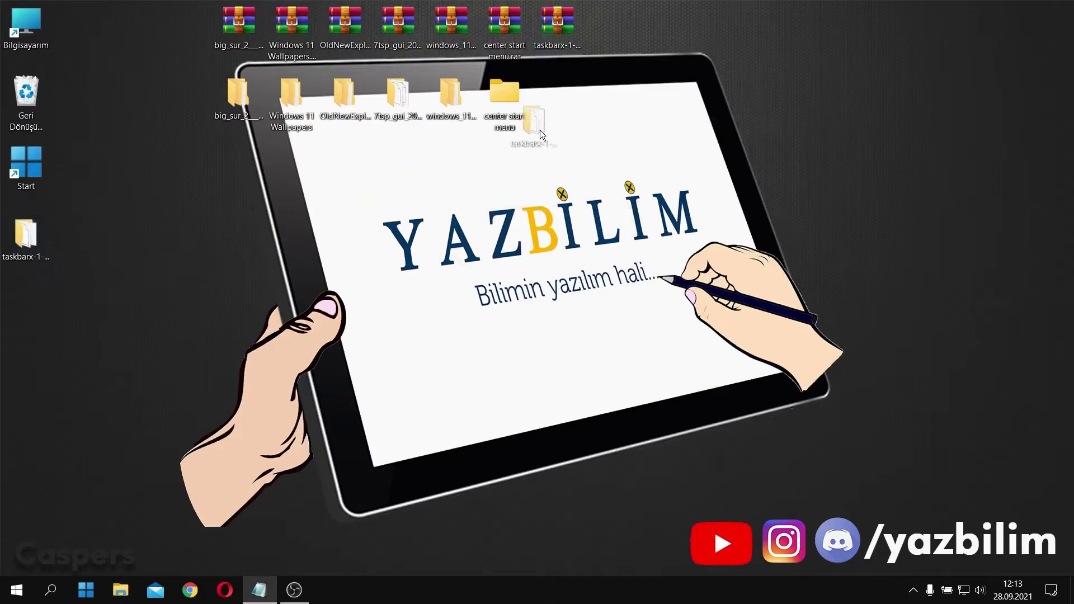
double_click(556, 99)
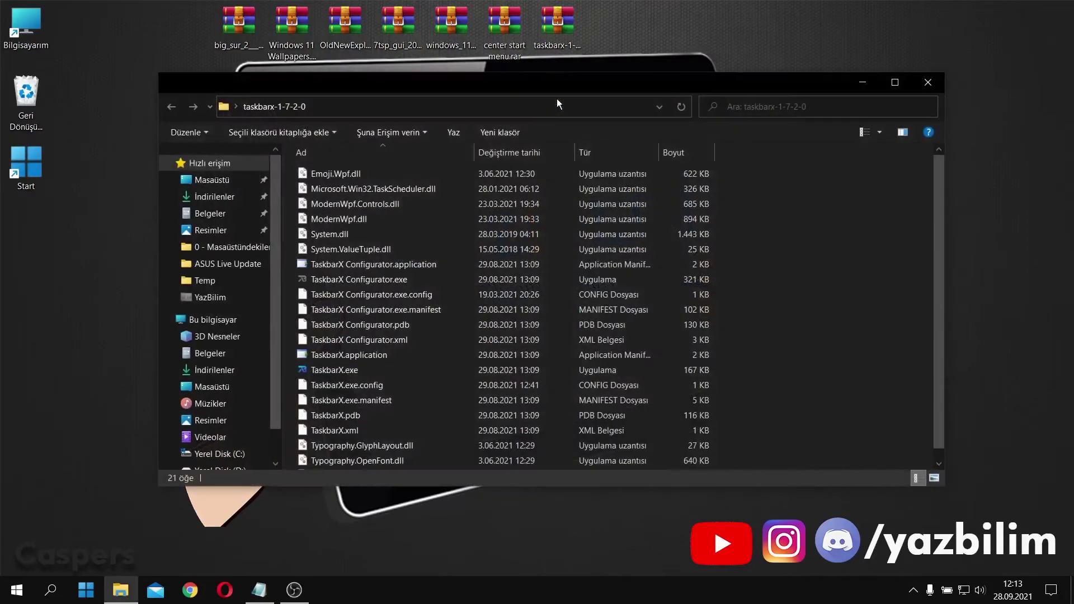
scroll(560, 238, "down", 1)
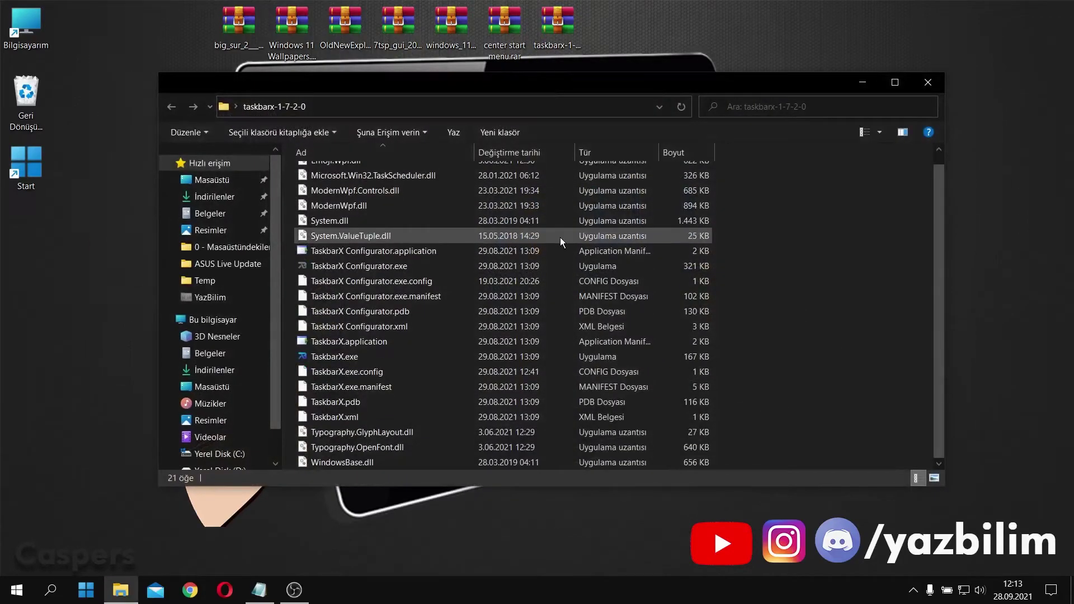
double_click(432, 360)
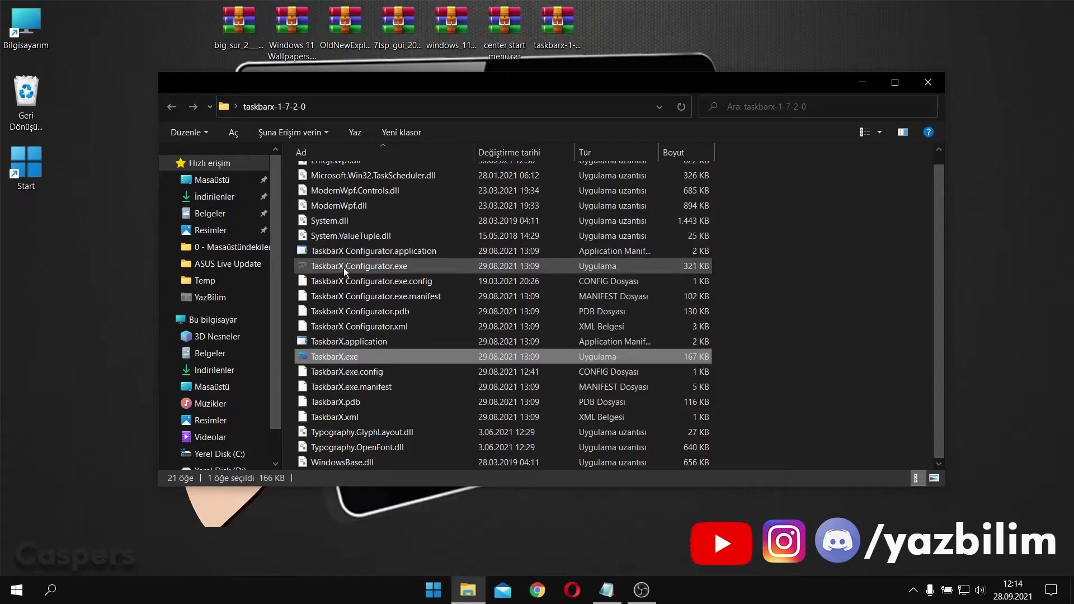
Launch TaskbarX Configurator.exe from the extracted taskbarx-1-7-2-0 folder
mouse_move(348, 267)
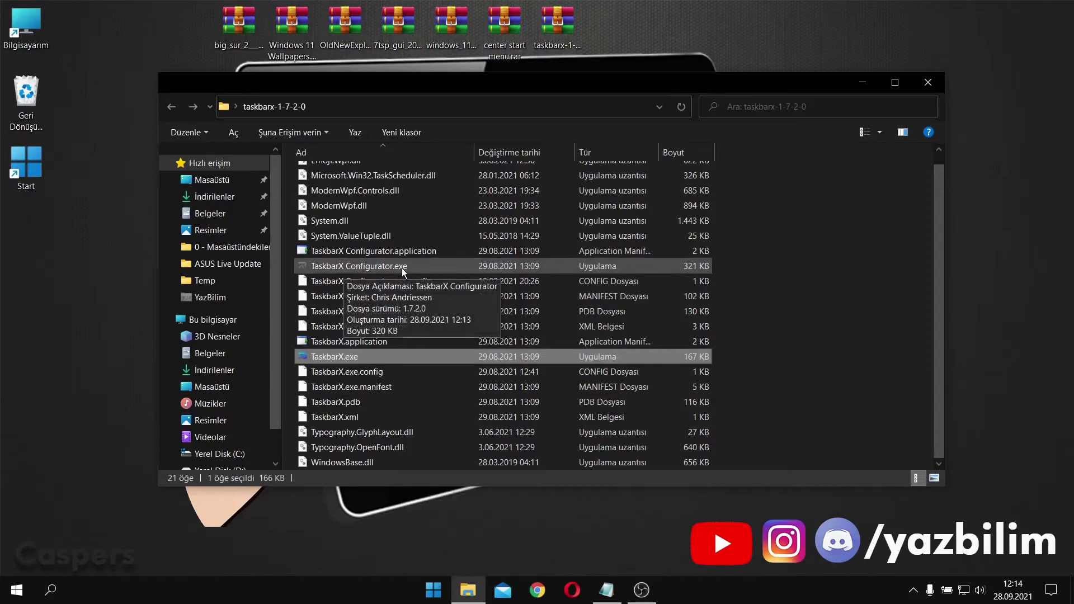
left_click(402, 268)
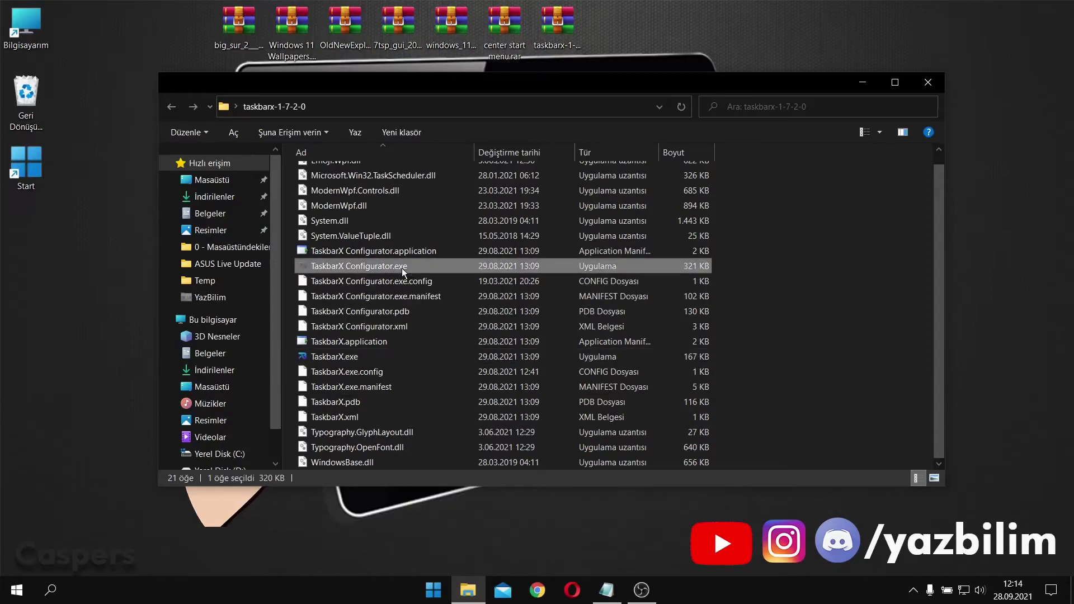
double_click(403, 268)
Try the Transparent and Blur taskbar styles in TaskbarX Configurator, applying each one in turn
left_click(278, 183)
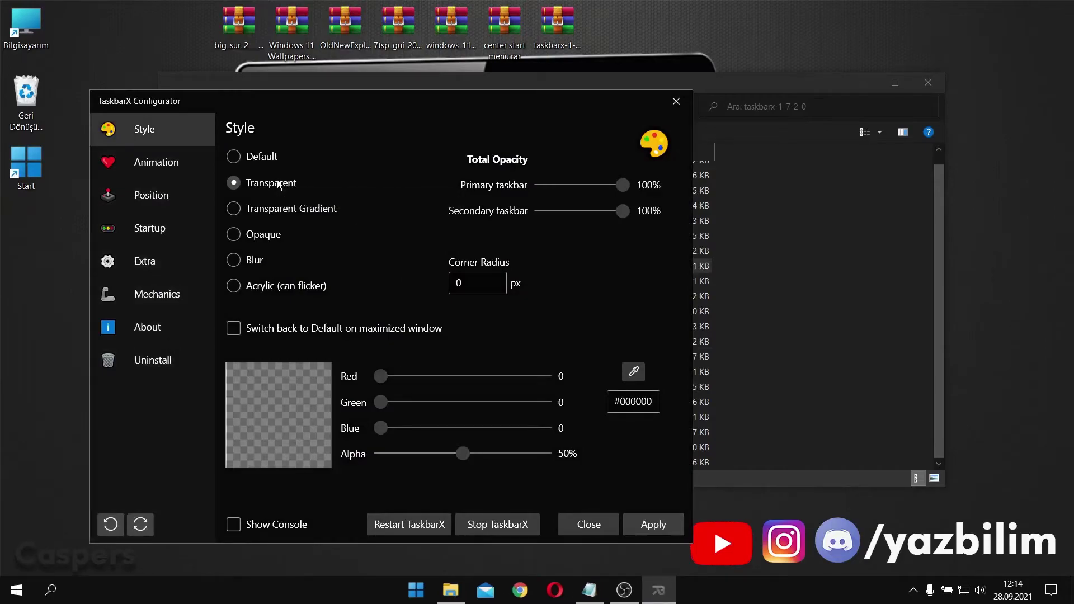
left_click(655, 525)
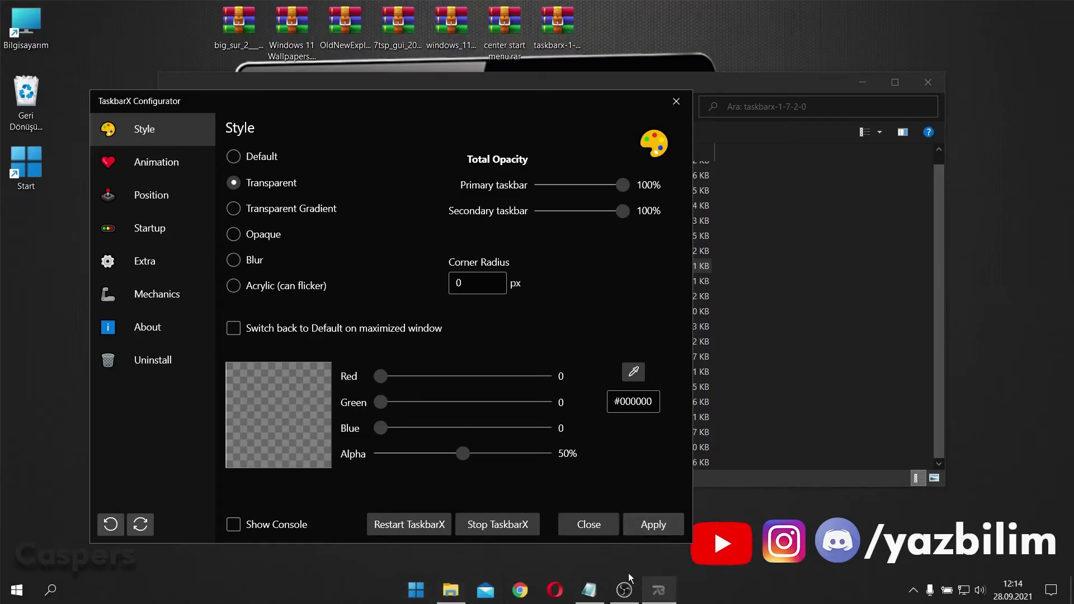
left_click(254, 261)
left_click(660, 525)
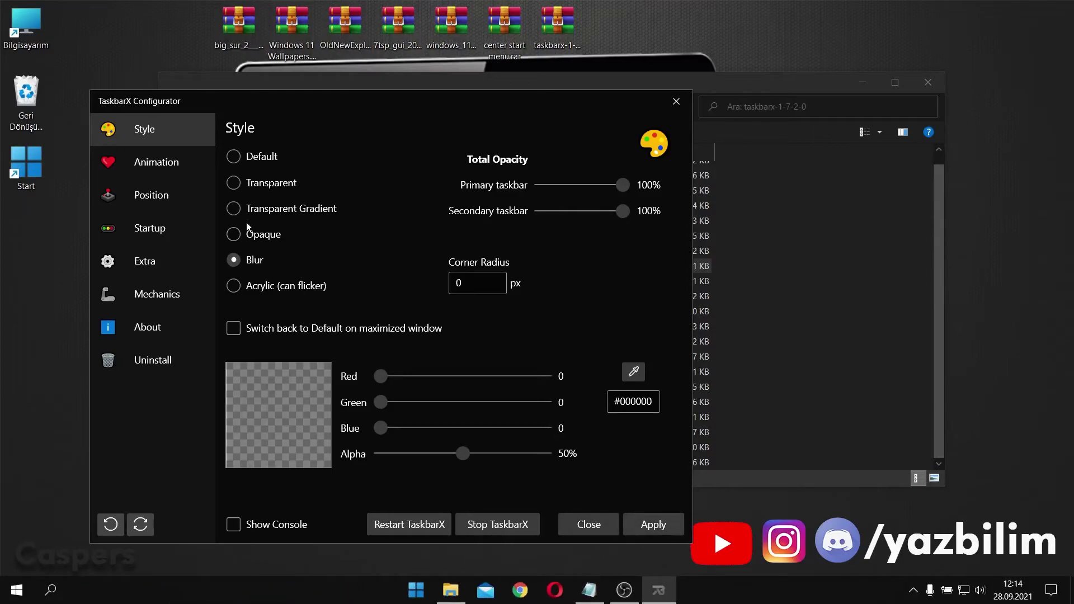
Apply the Default taskbar style, and close the configurator and the taskbarx folder window
left_click(234, 157)
left_click(660, 532)
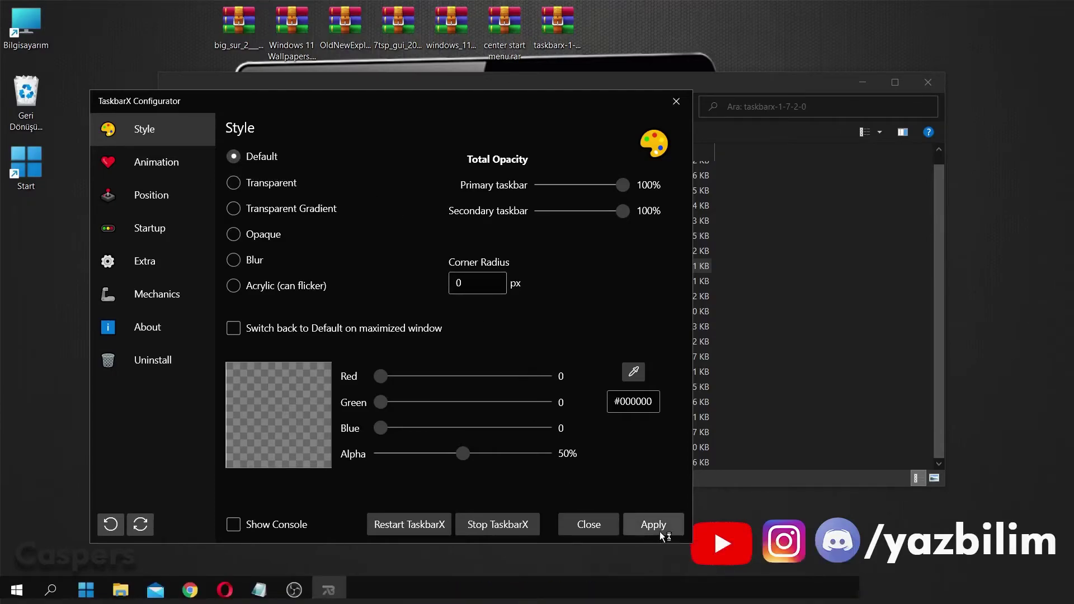
left_click(676, 102)
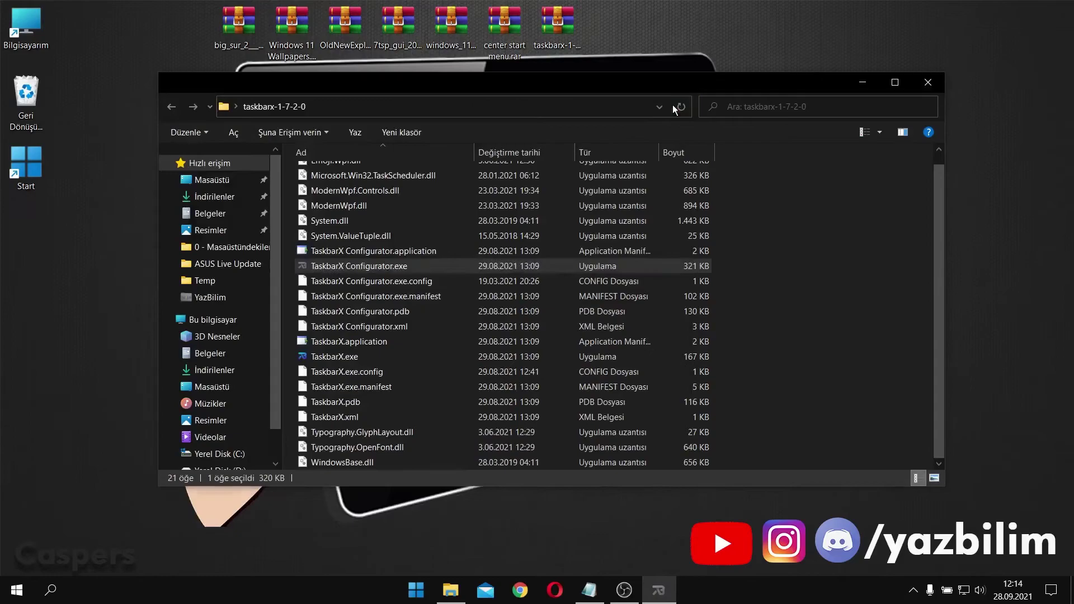
left_click(924, 85)
right_click(627, 189)
left_click(644, 232)
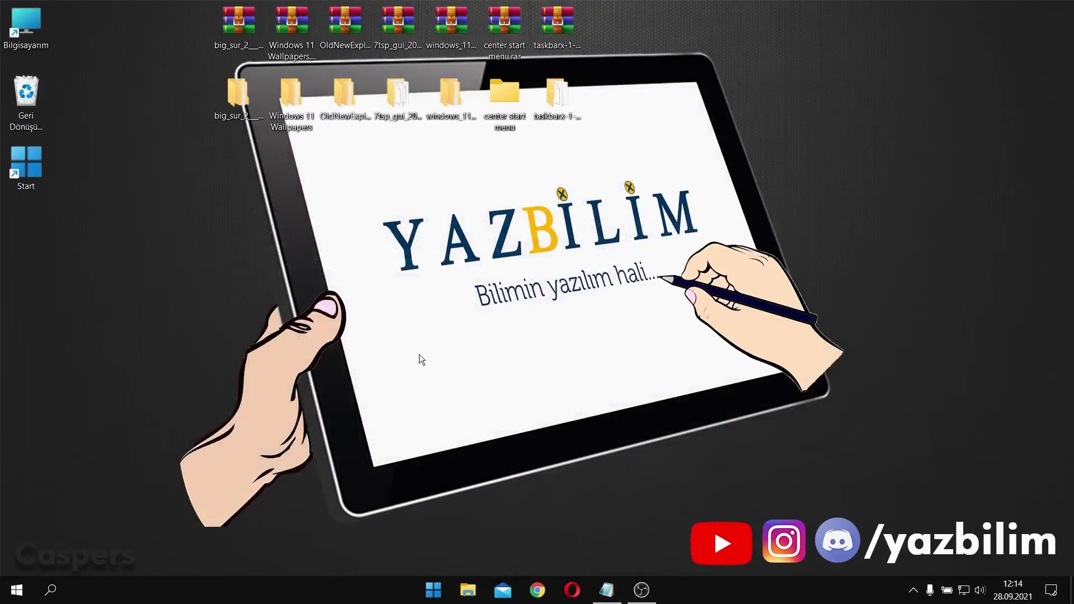
Try to clear the extracted folders below the archives off the desktop, and undo the removal
left_click_drag(628, 134, 246, 110)
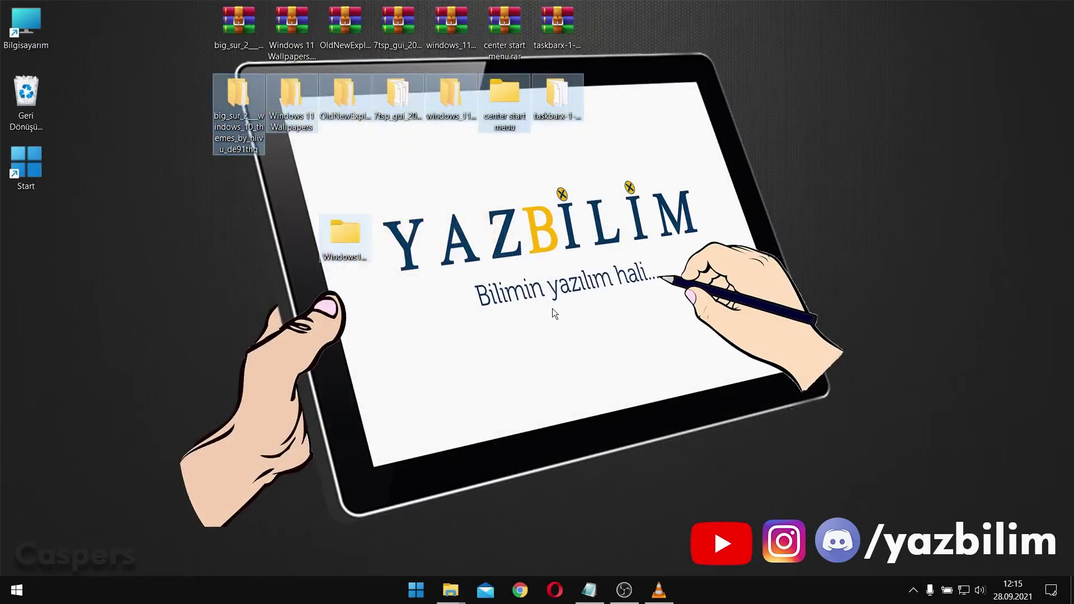
key("Delete")
left_click(478, 265)
left_click(592, 290)
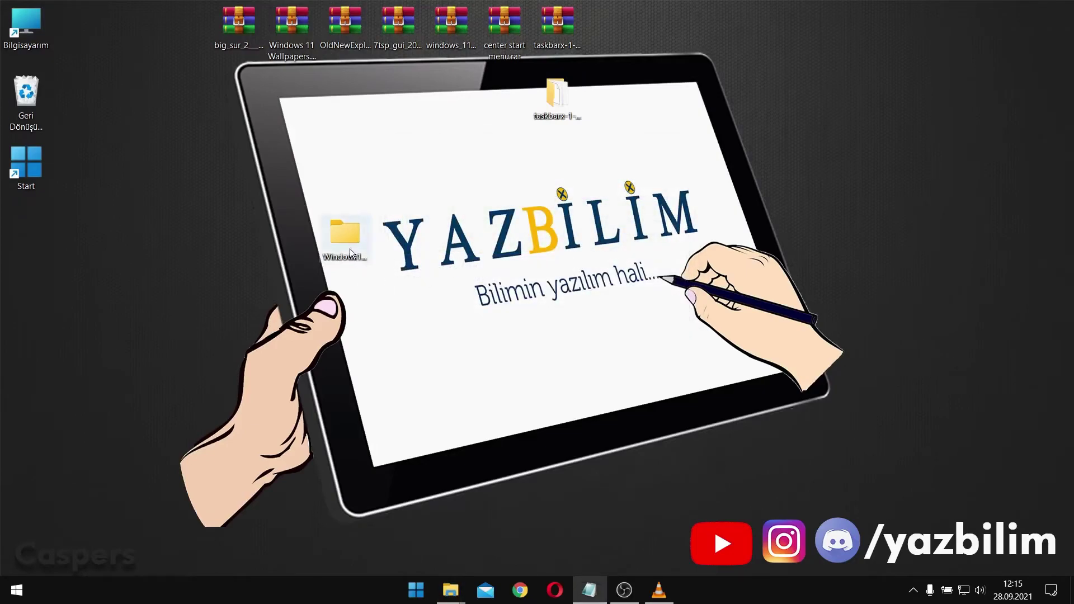
key("ctrl+z")
Create a new folder on the desktop and name it Windows11Tema
right_click(349, 215)
mouse_move(351, 221)
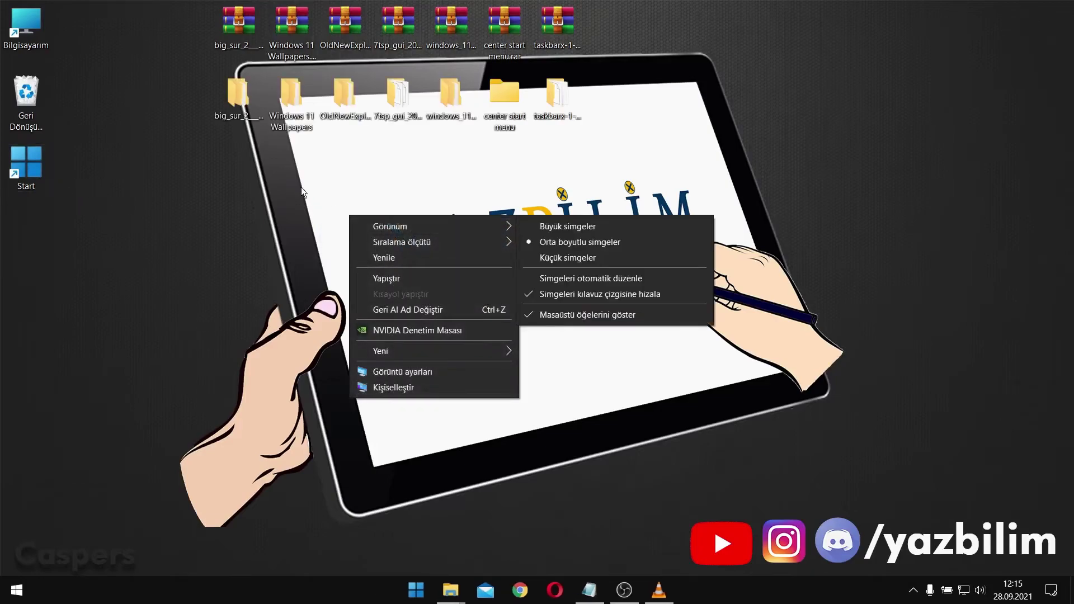
mouse_move(435, 351)
left_click(566, 354)
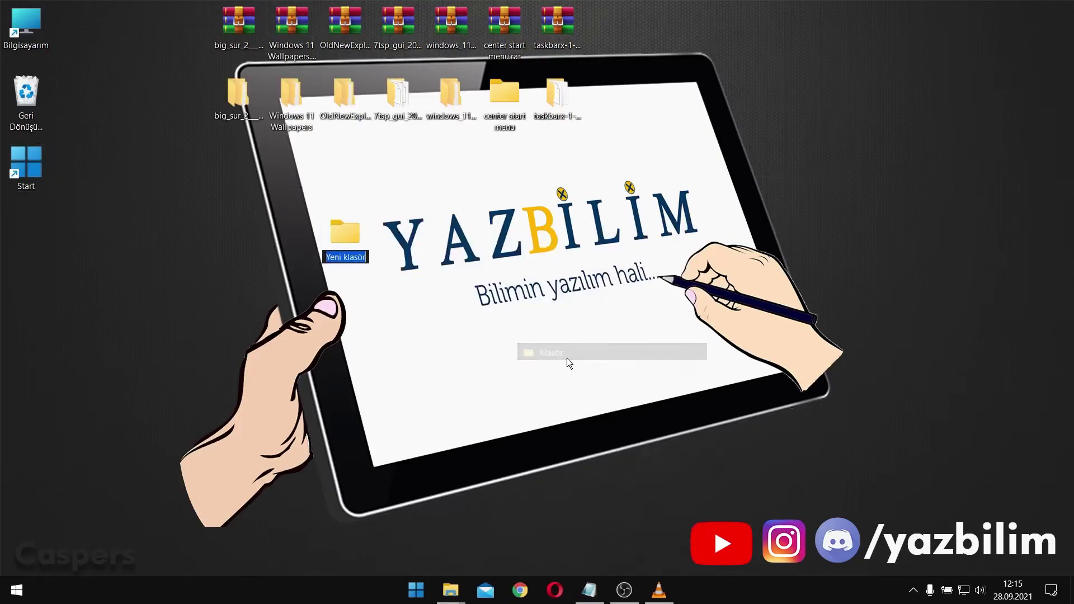
type("Windows11Tema")
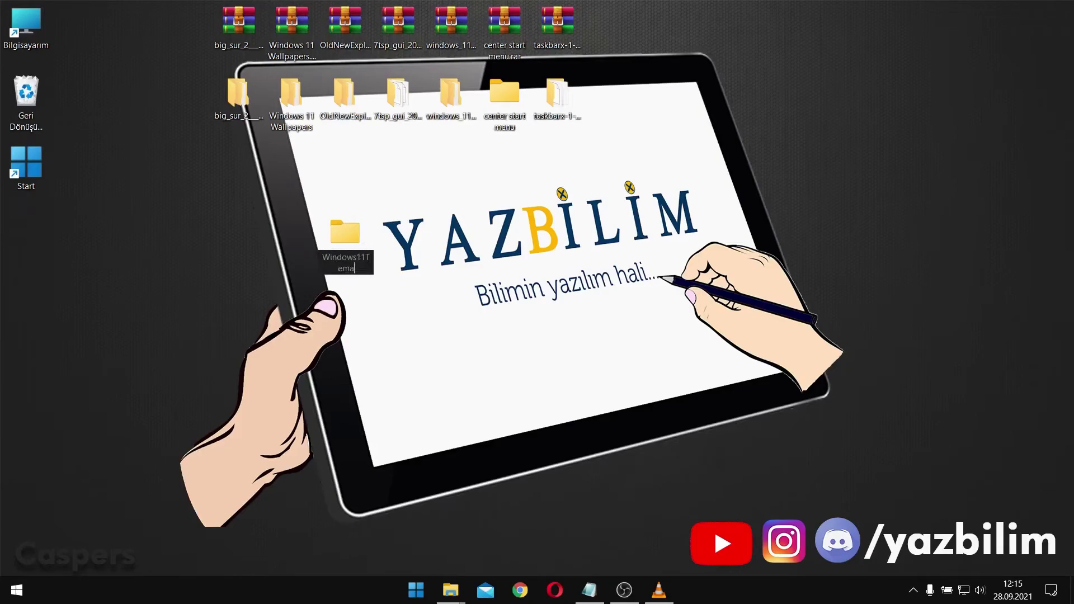
Confirm the Windows11Tema name and move all extracted folders except taskbarx into that folder
key("Return")
left_click_drag(631, 142, 364, 240)
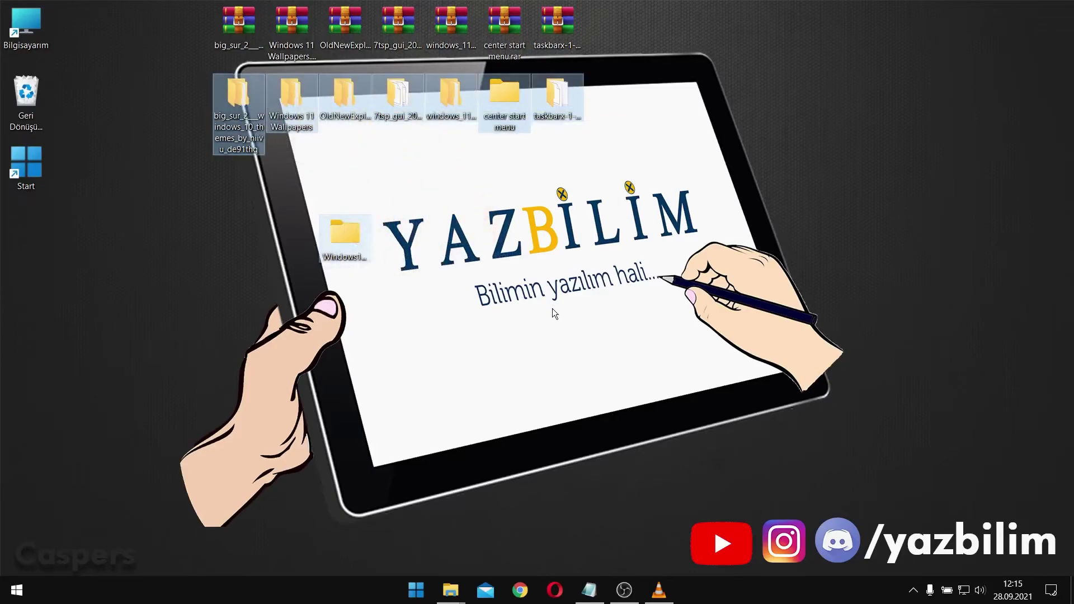
left_click(479, 265)
left_click(592, 290)
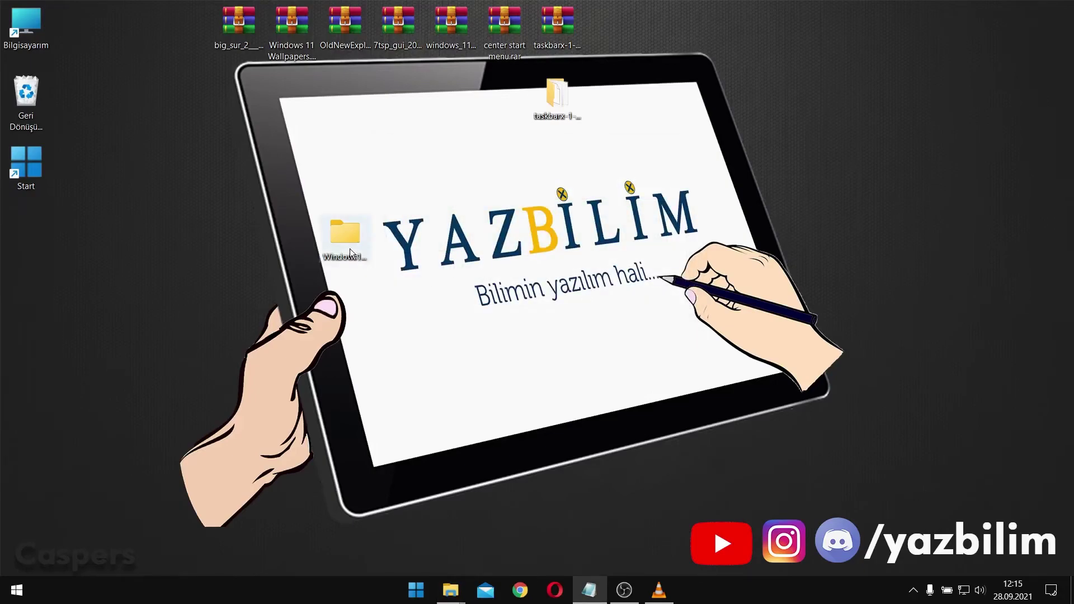
Line up the taskbarx and Windows11Tema folders below the Start shortcut, and delete all the downloaded archives from the desktop
left_click_drag(567, 115, 137, 219)
left_click_drag(344, 234, 67, 305)
left_click_drag(677, 78, 223, 27)
key("Delete")
left_click(720, 364)
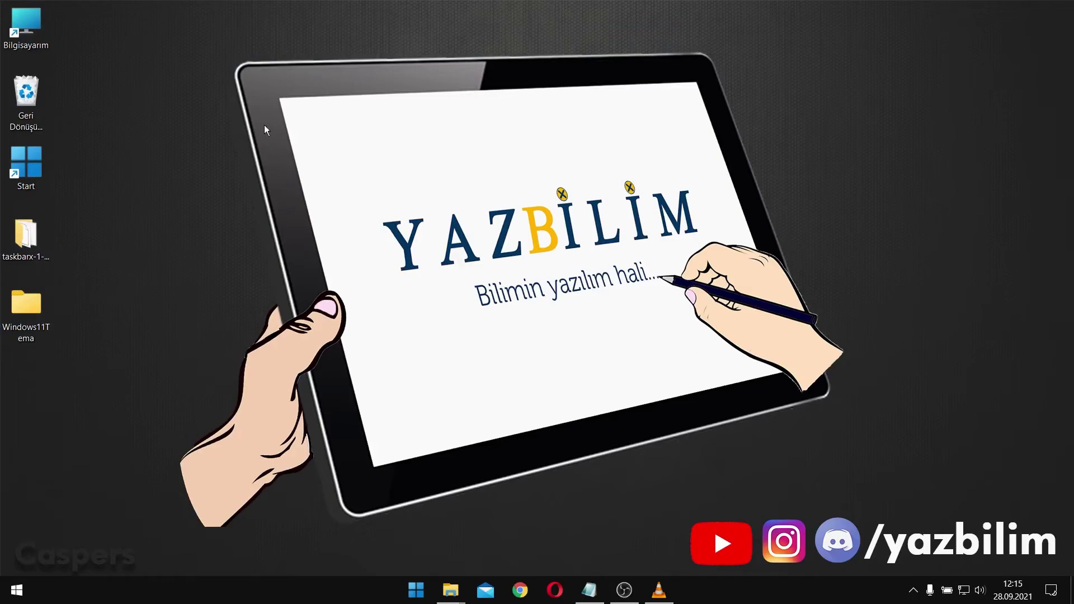
Check the restyled Bu bilgisayar window and the start menu, and refresh the desktop
double_click(33, 36)
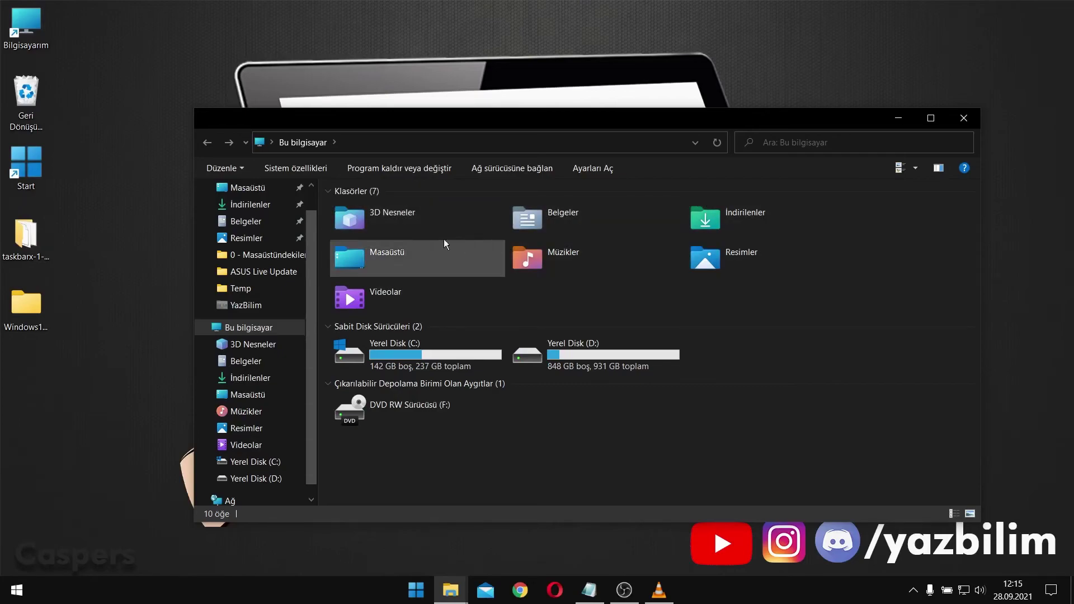
key("super+d")
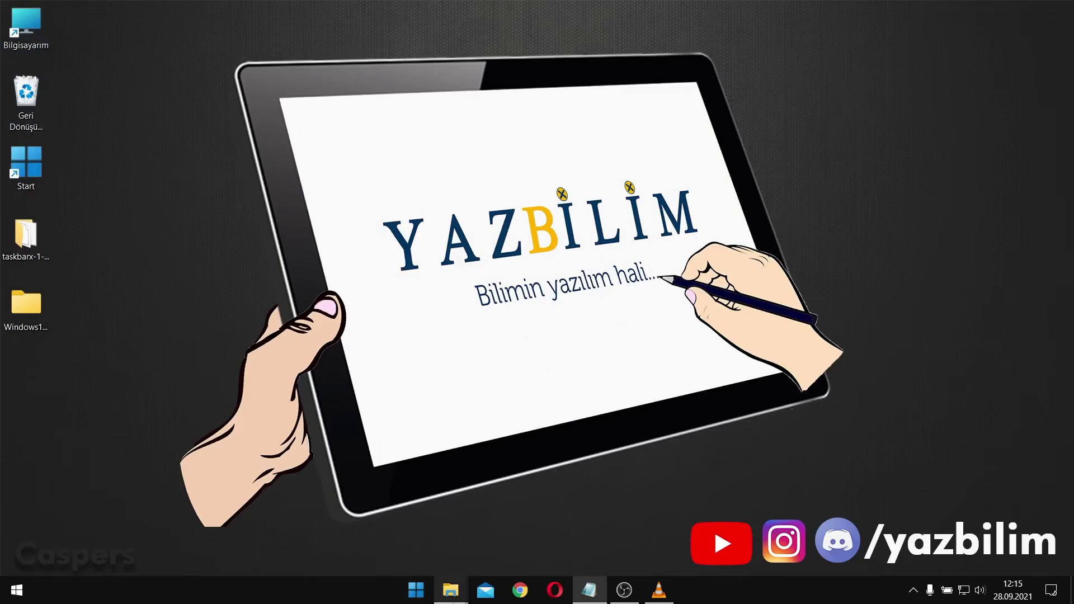
left_click(421, 594)
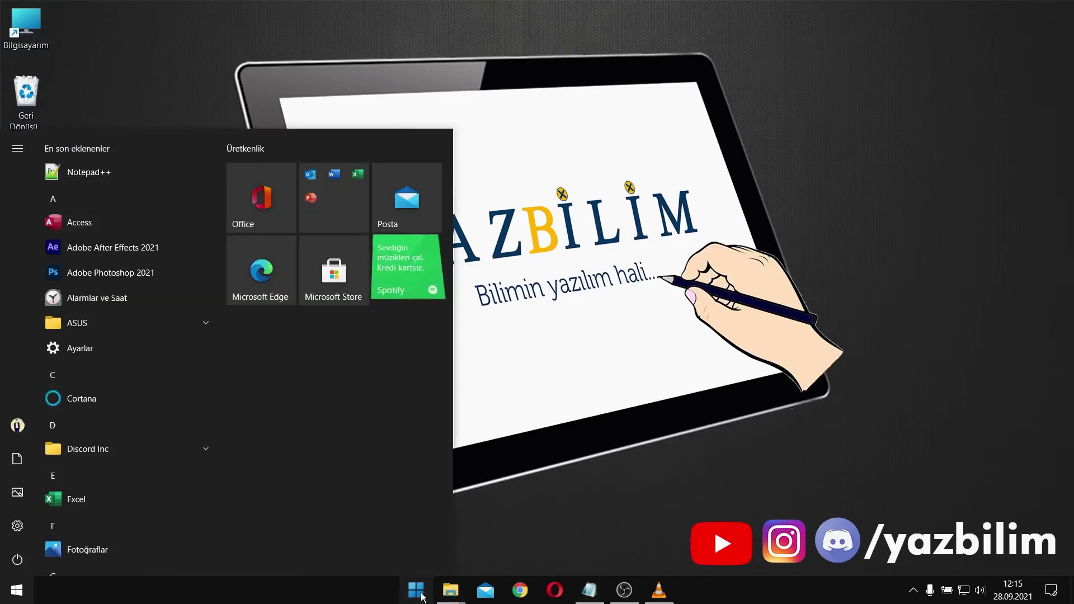
left_click(546, 133)
right_click(556, 132)
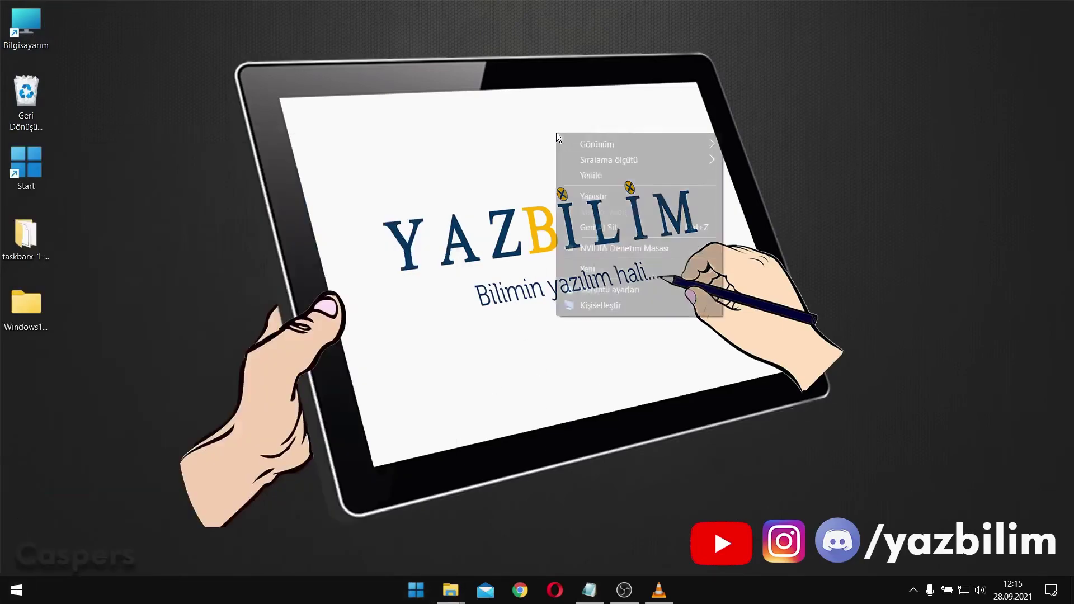
left_click(589, 174)
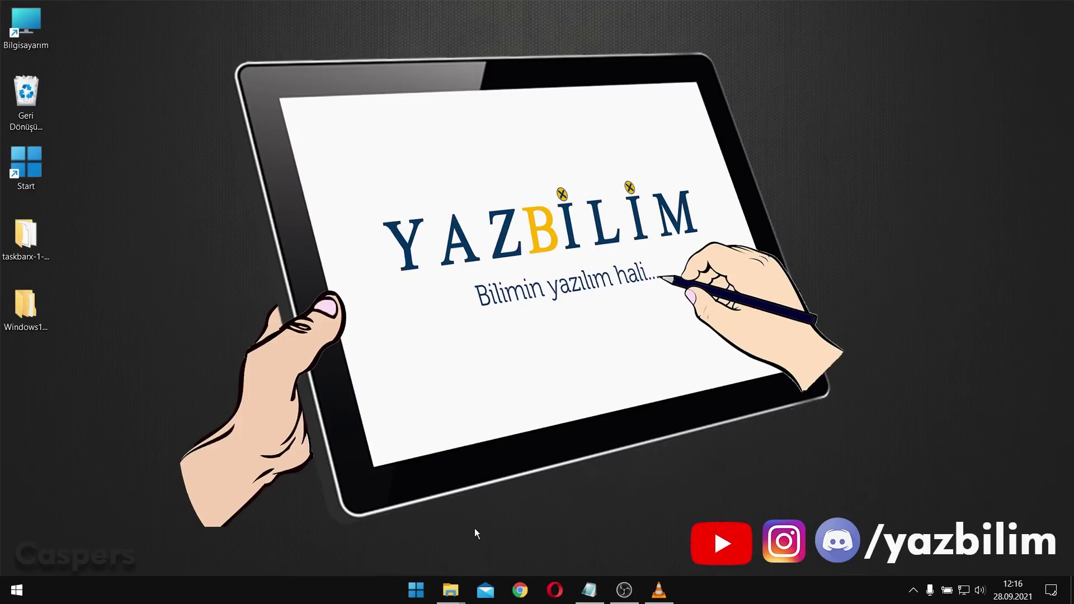
Search for "geri" and open Geri yükleme noktası oluştur
left_click(415, 590)
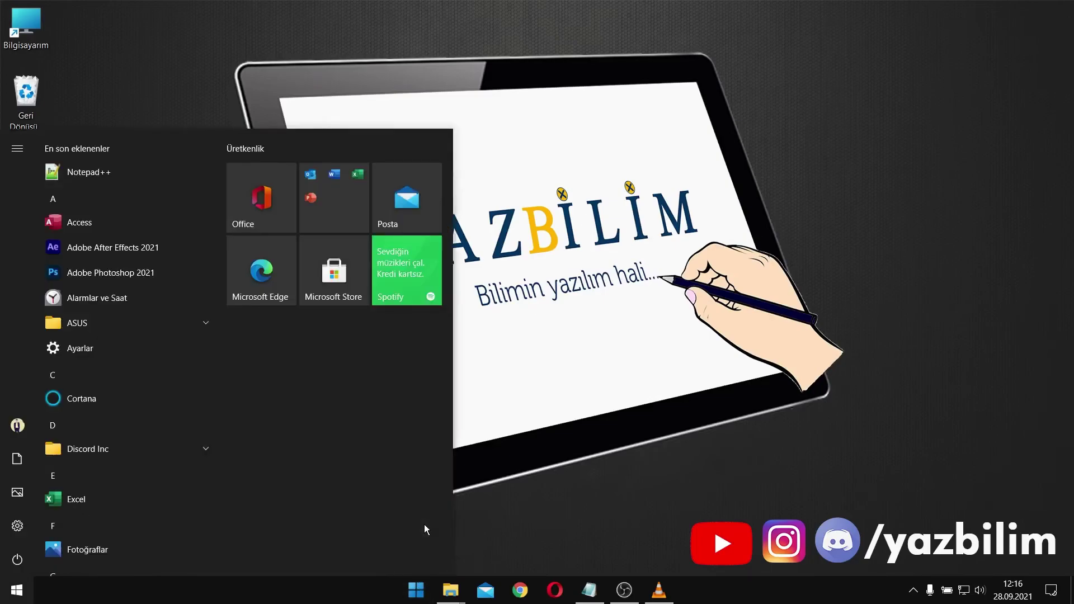
type("geri")
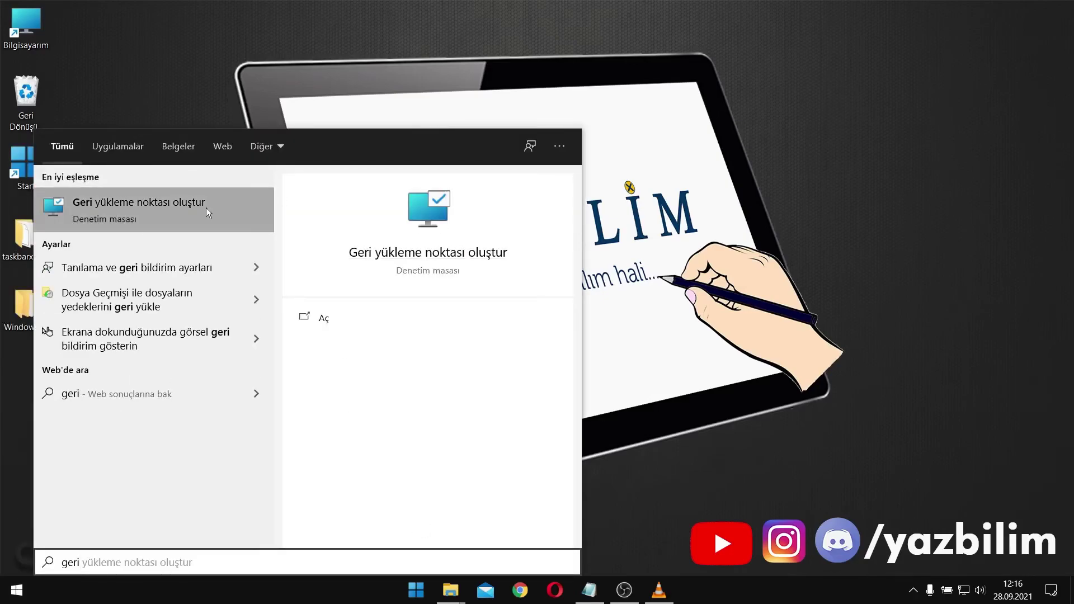
left_click(353, 315)
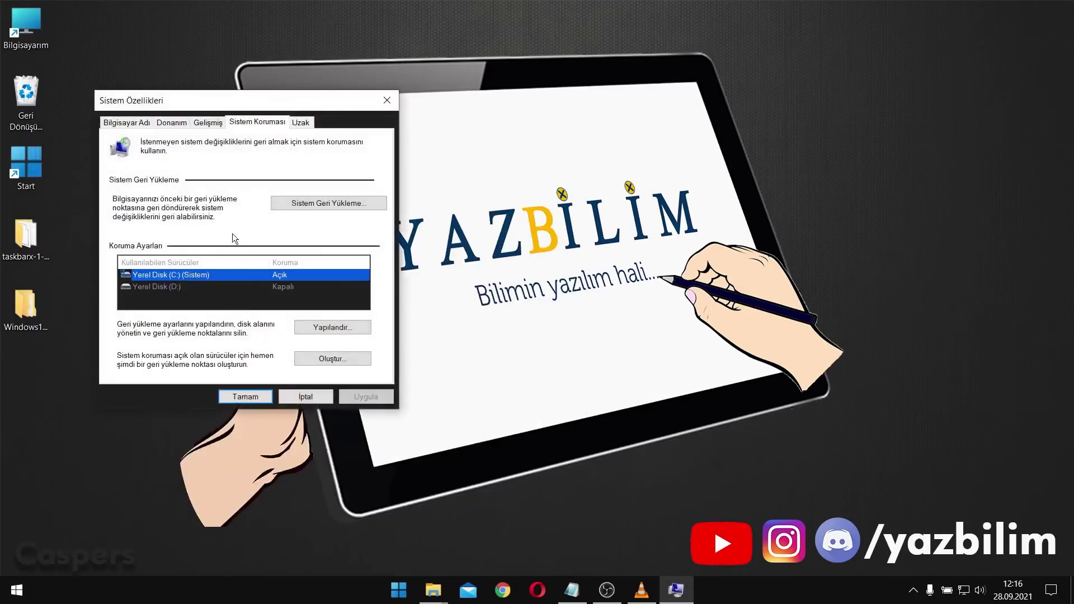
Go through System Restore with the Videodan Önce restore point up to its confirmation page, cancel it, and close the system properties
left_click(313, 205)
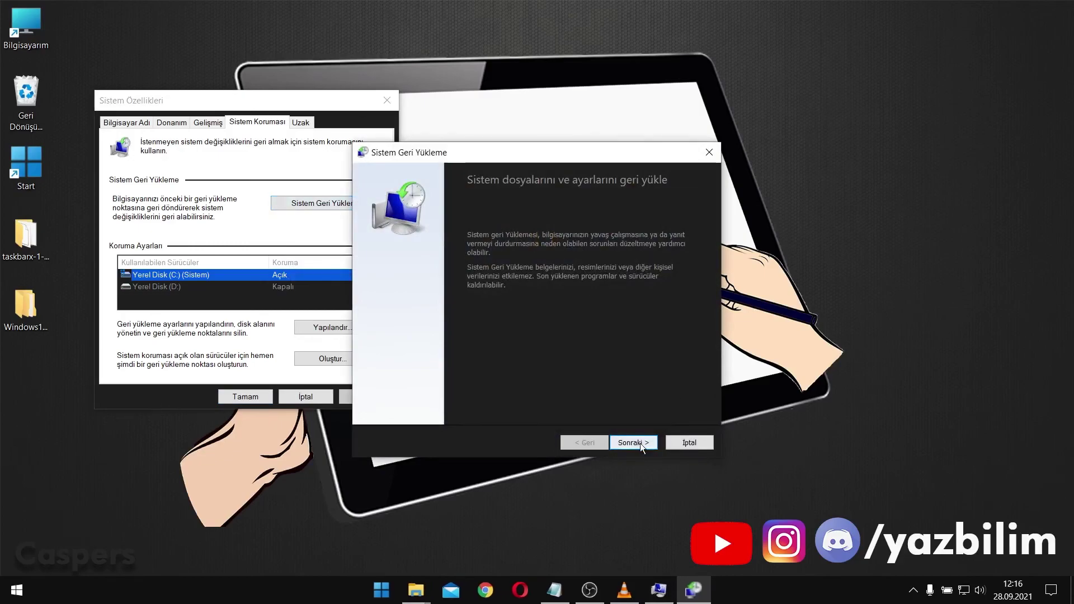
left_click(640, 443)
left_click(510, 274)
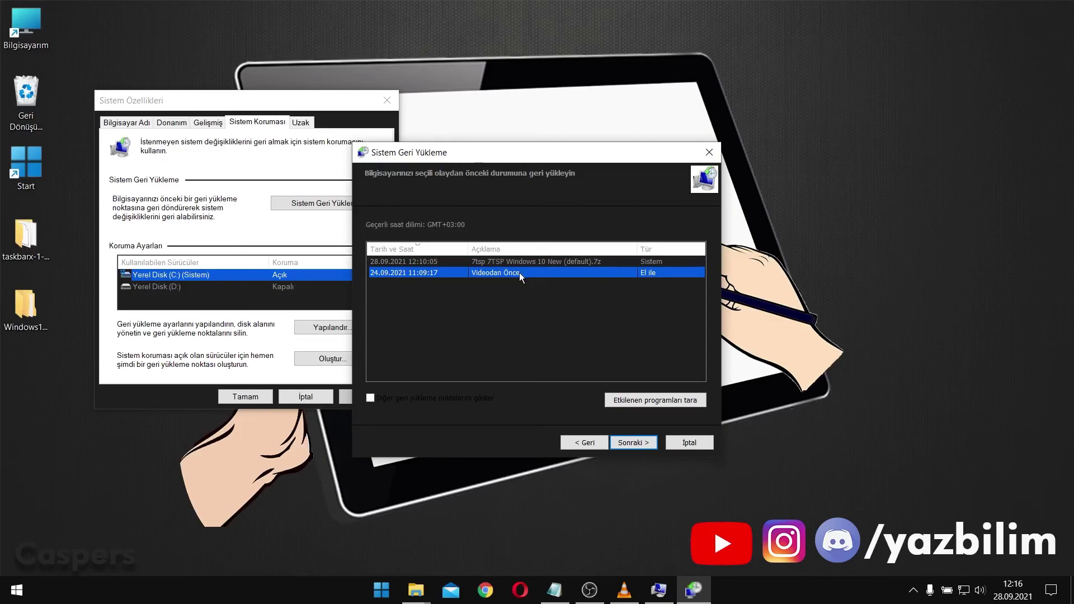
left_click(647, 442)
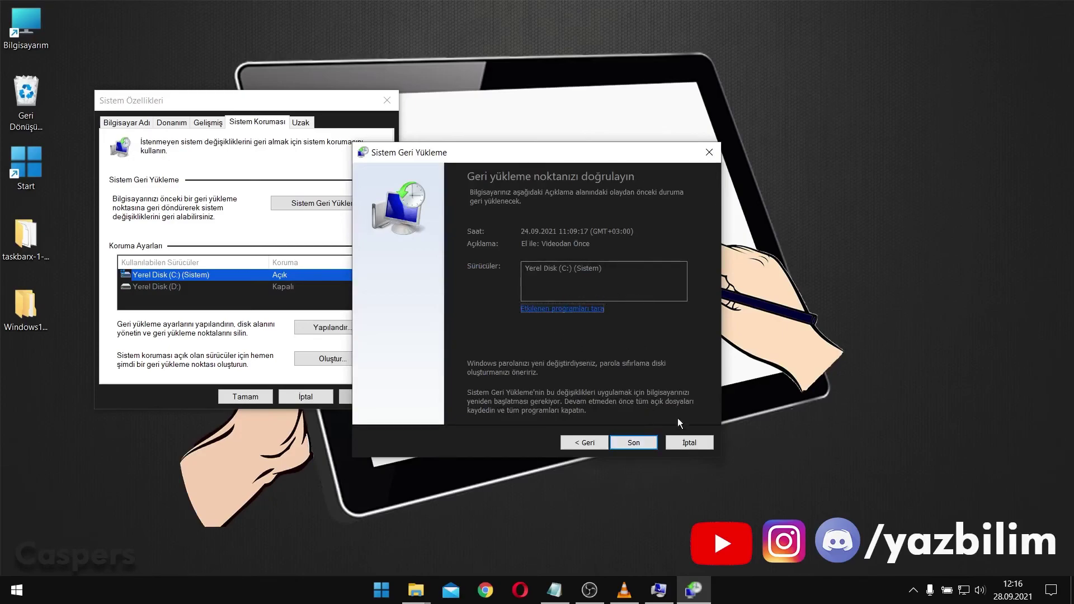
left_click(684, 440)
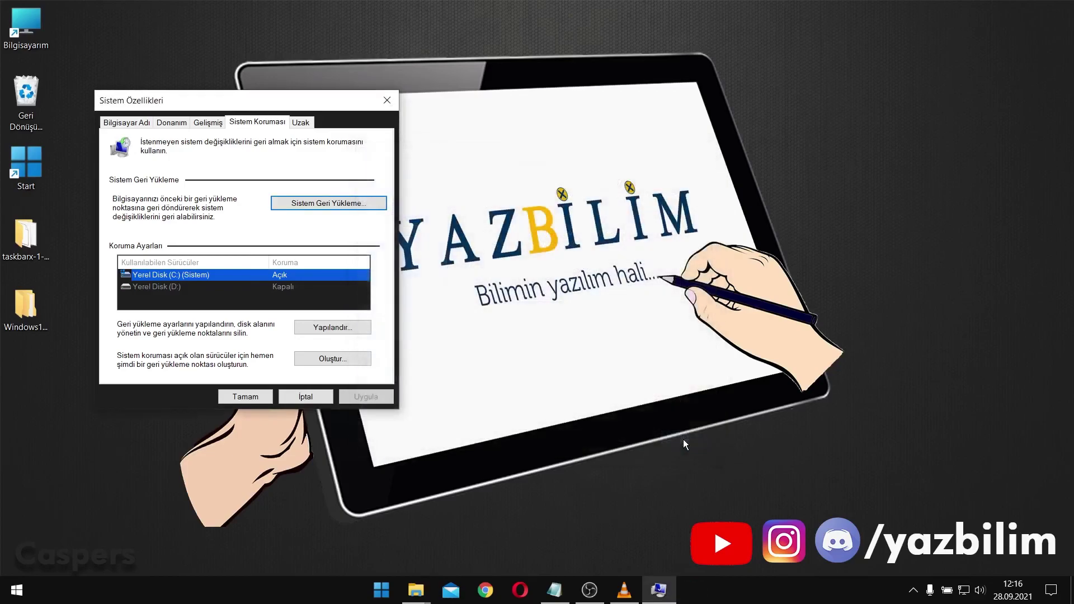
left_click(386, 100)
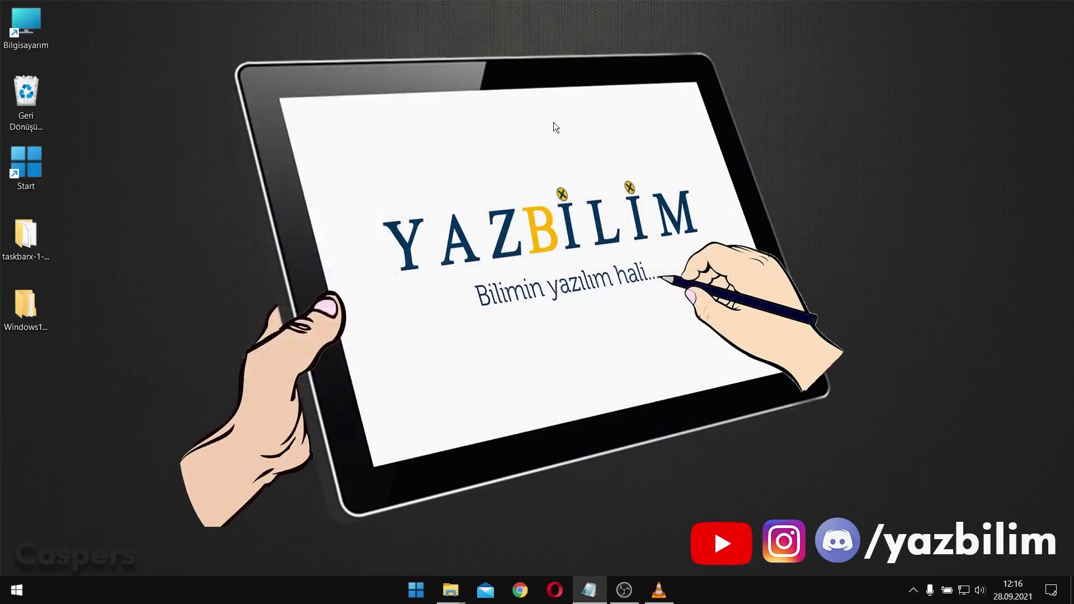